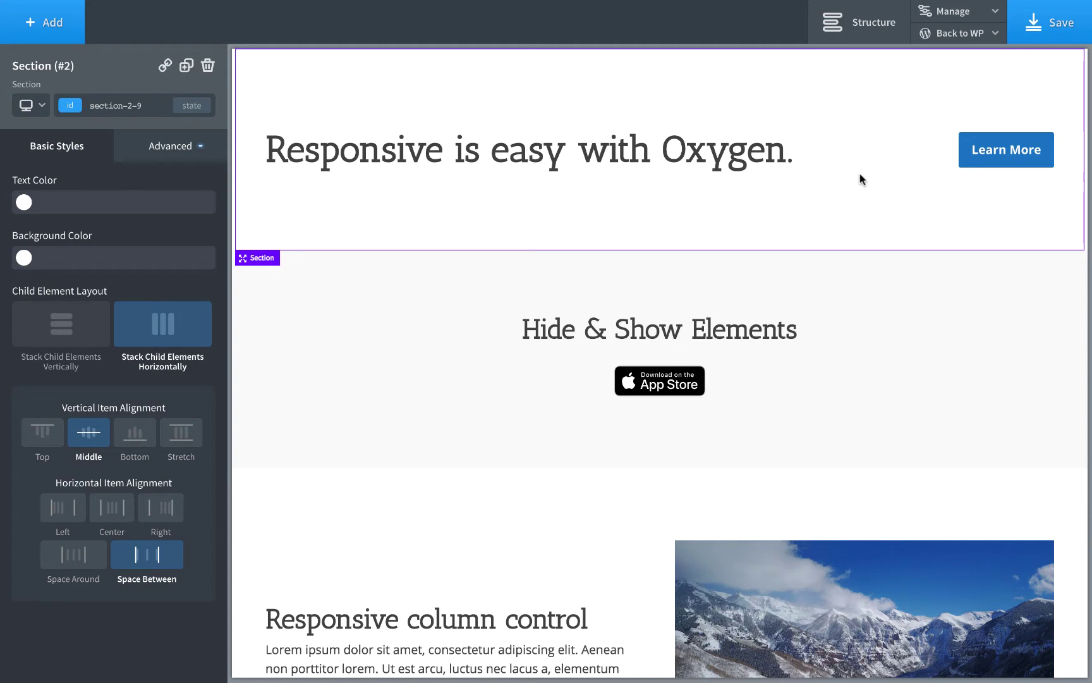
Step: Preview the page at page width, below 992px, 768px and 480px, then return to desktop
left_click(30, 112)
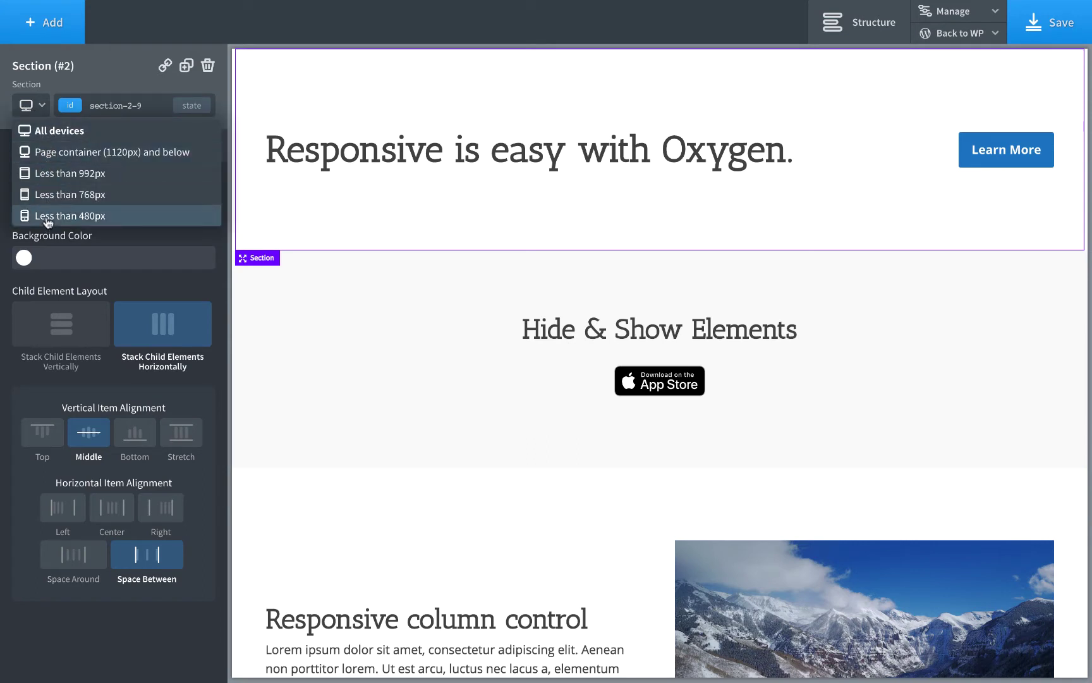
left_click(52, 152)
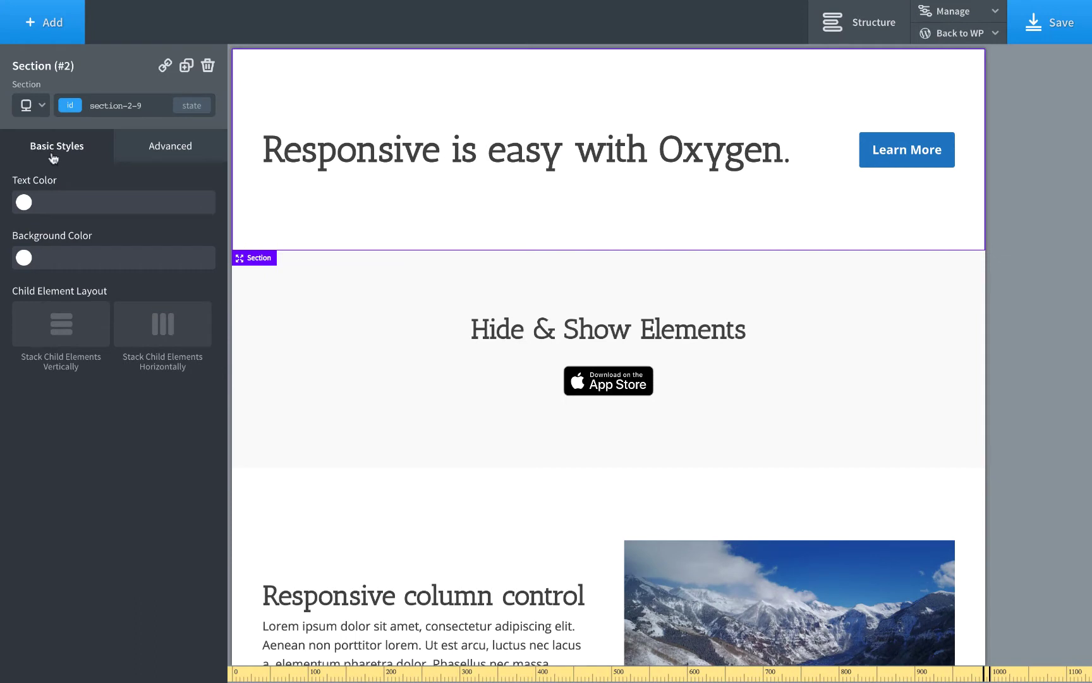
left_click(27, 105)
left_click(51, 172)
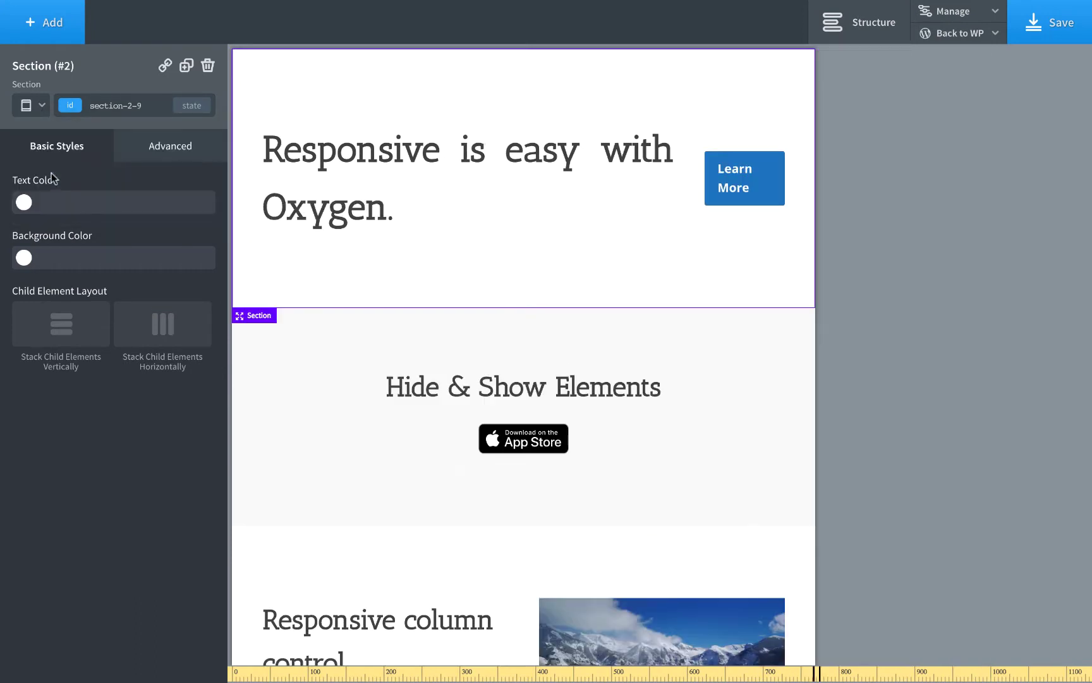
left_click(27, 106)
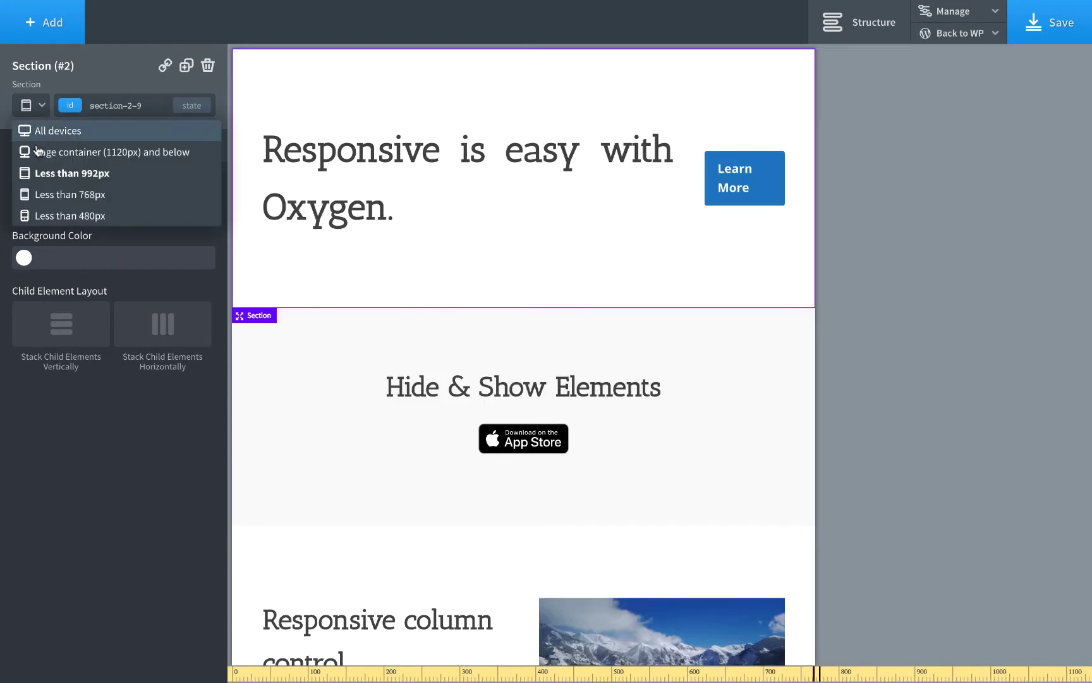
left_click(48, 196)
left_click(36, 113)
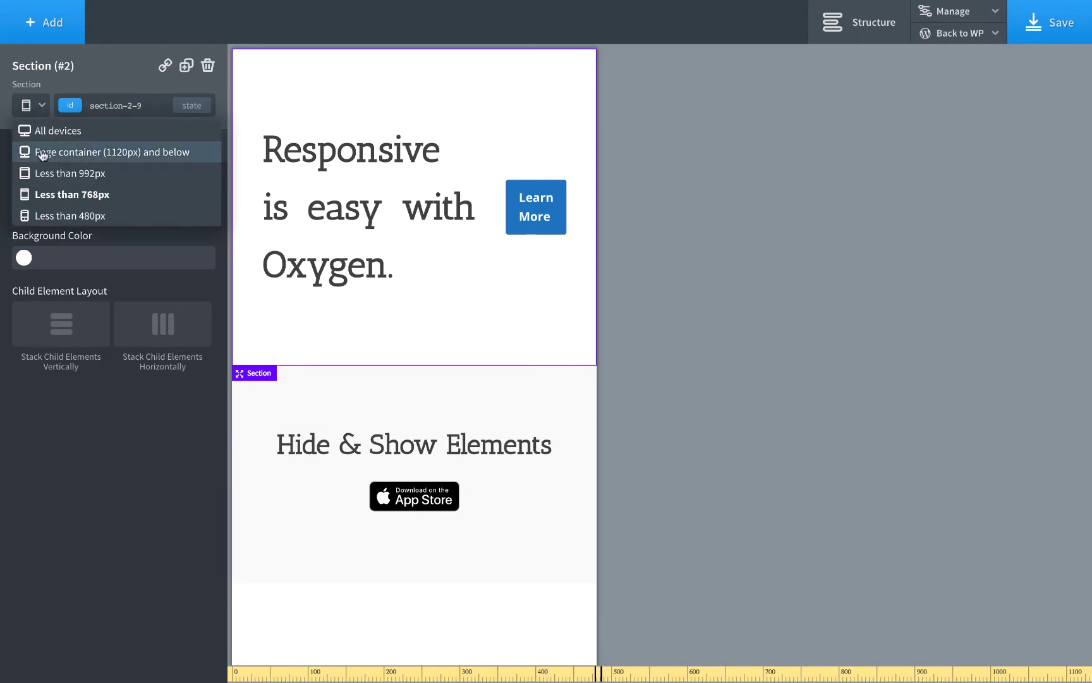
left_click(44, 213)
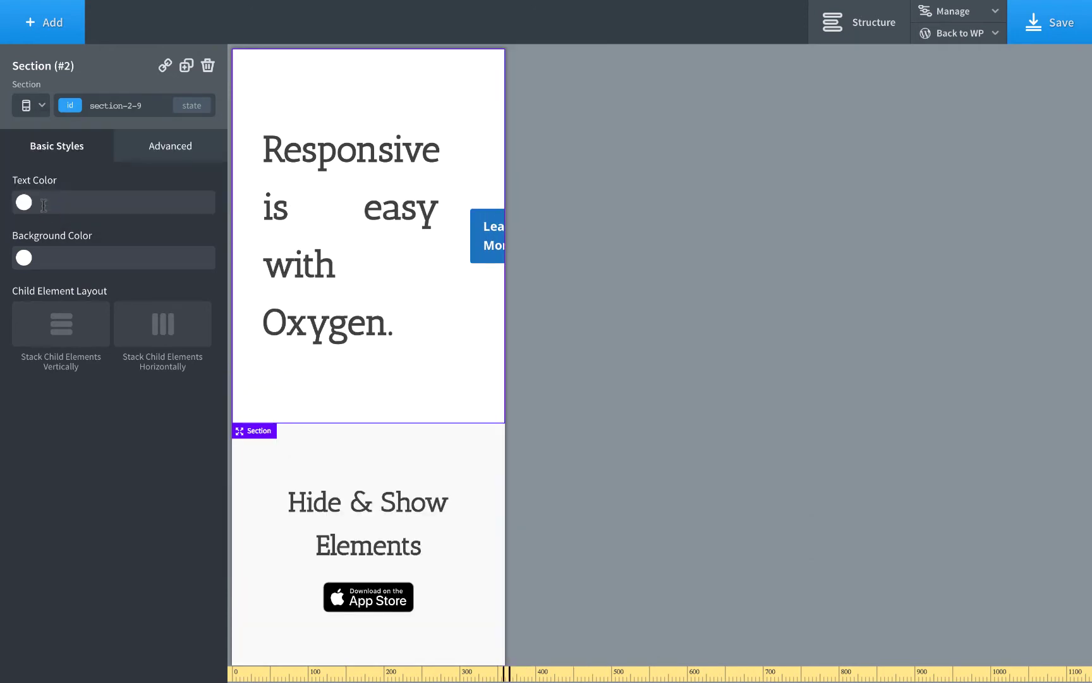
left_click(31, 107)
left_click(38, 130)
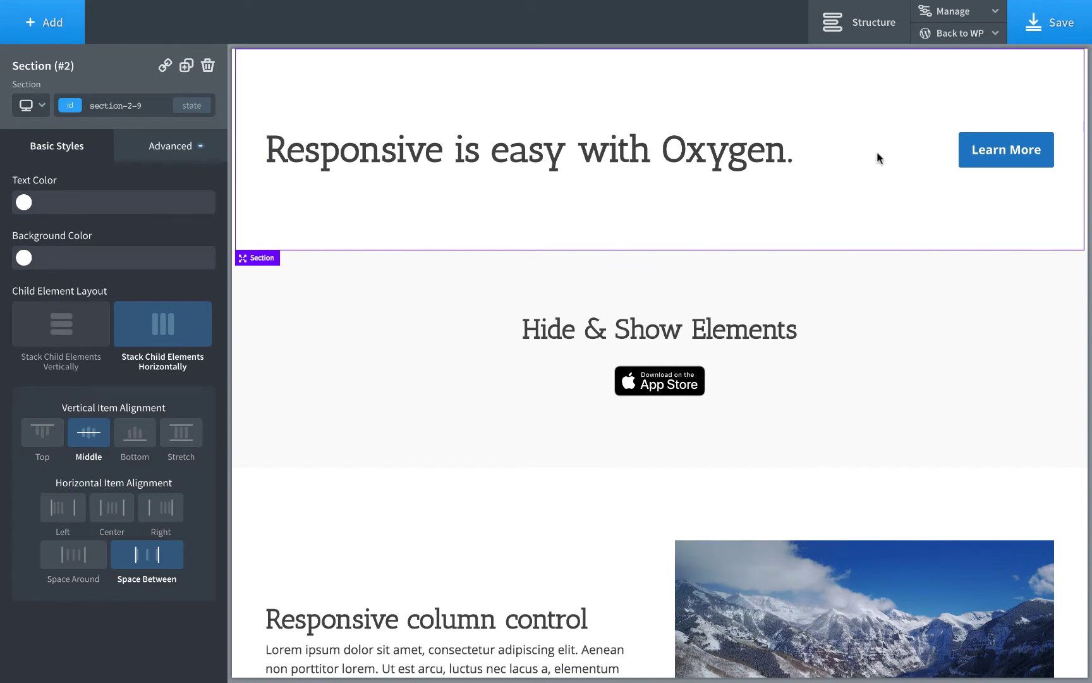
Step: Switch the hero section to editing at the Less than 992px breakpoint
left_click(31, 105)
left_click(38, 131)
left_click(30, 105)
left_click(42, 153)
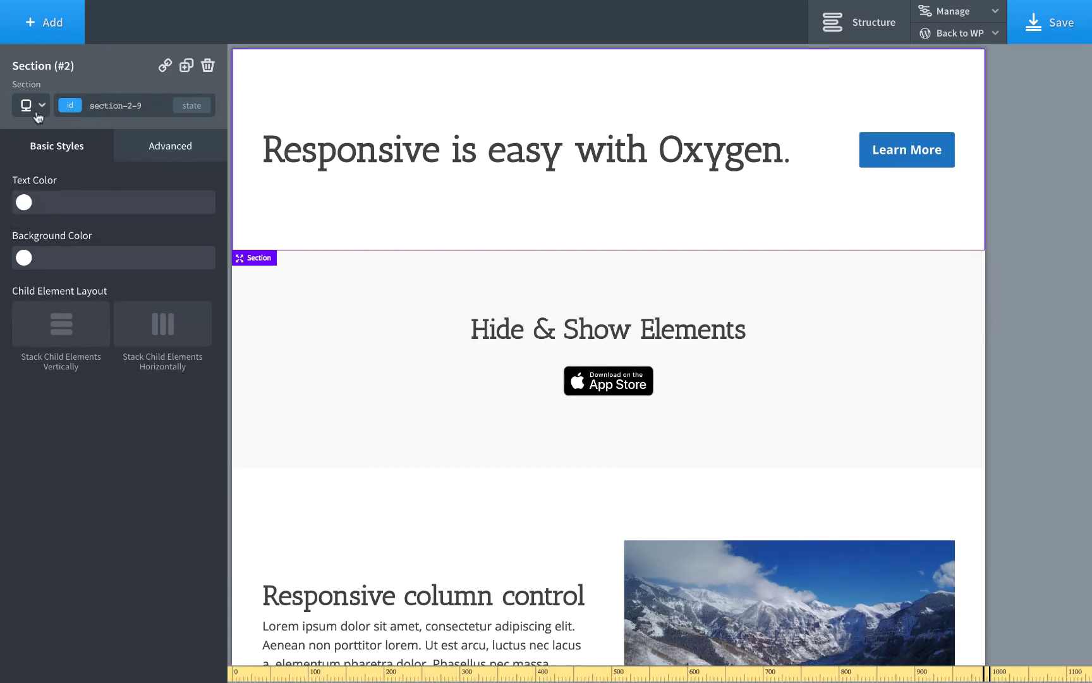
left_click(31, 105)
left_click(48, 173)
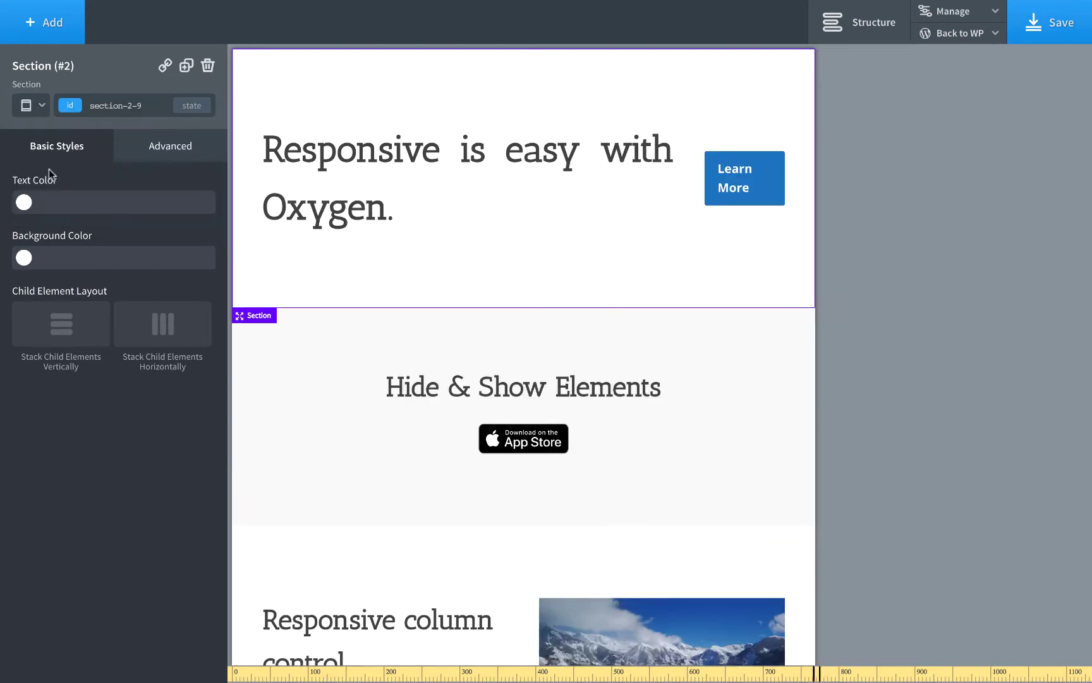
left_click(34, 107)
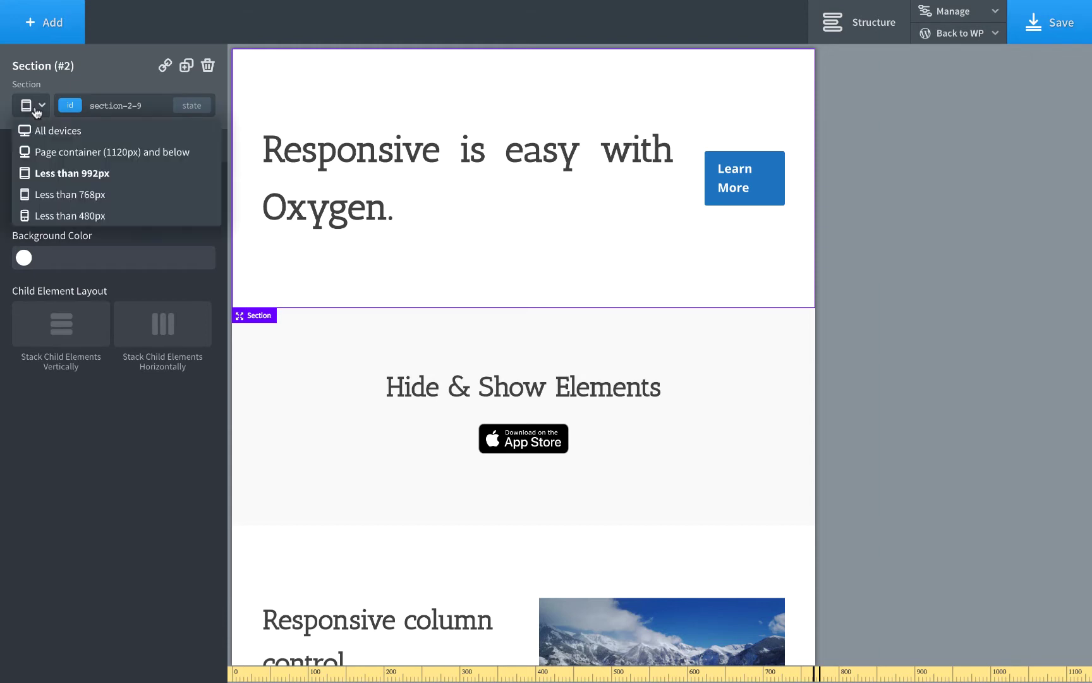
left_click(60, 173)
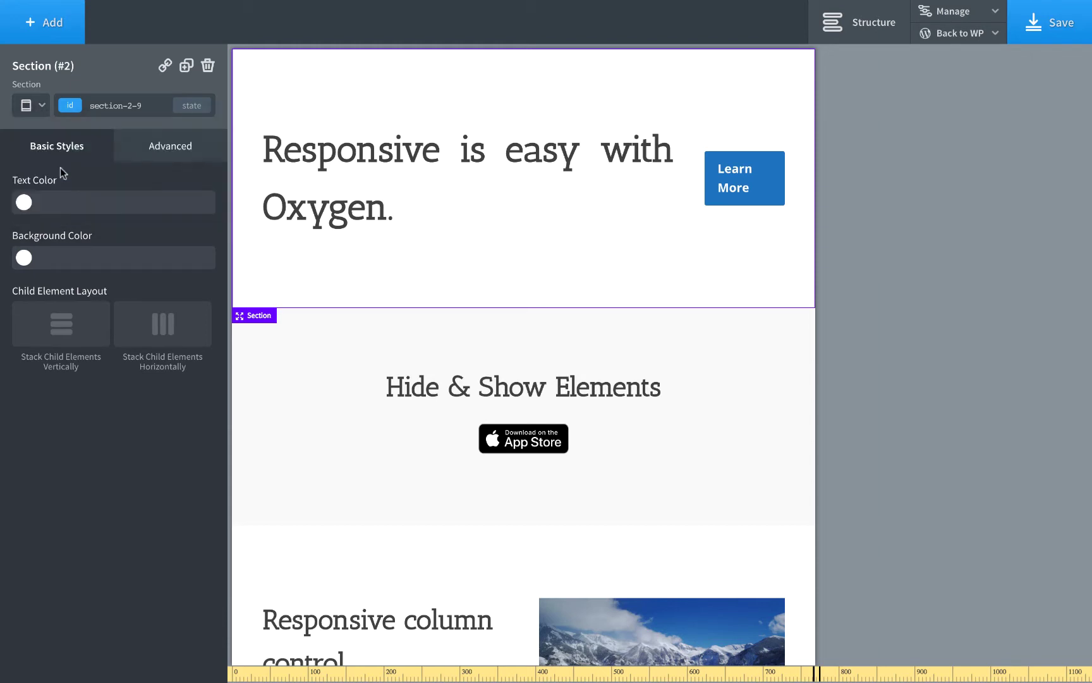
Step: Stack the hero's child elements vertically with Horizontal Item Alignment set to Center below 992px
left_click(72, 331)
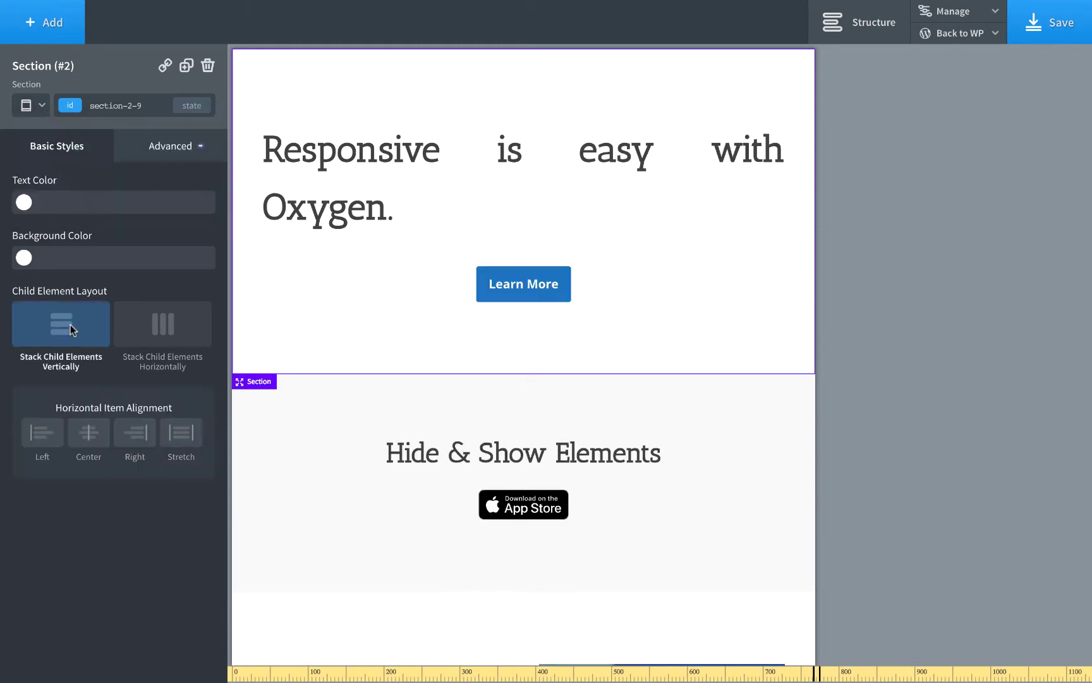
left_click(88, 433)
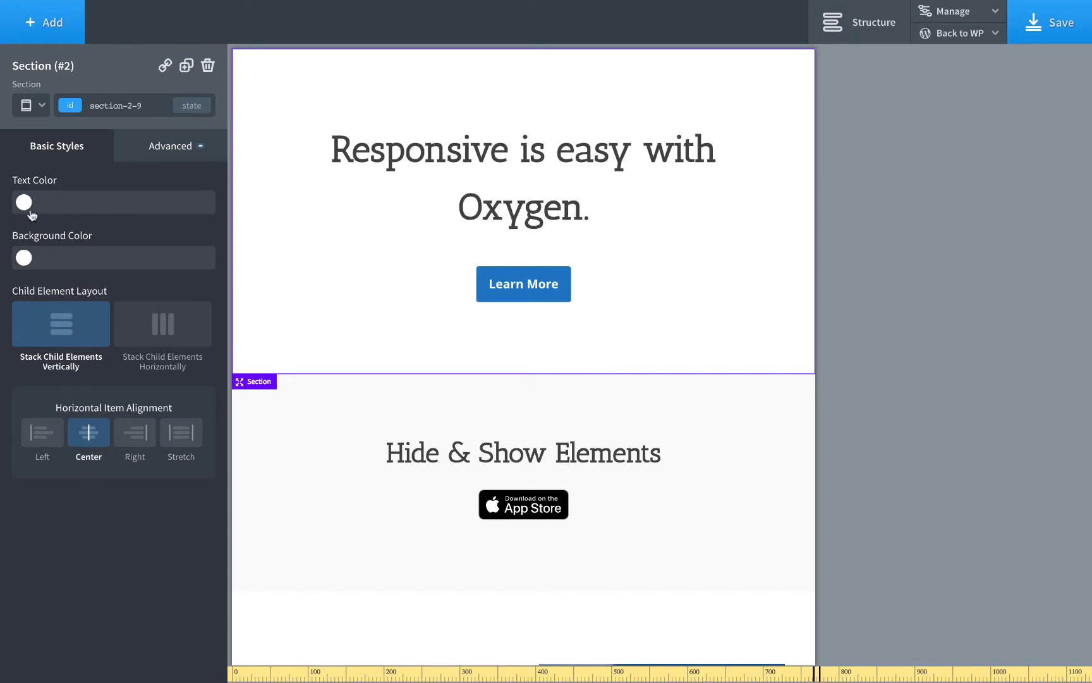
left_click(32, 106)
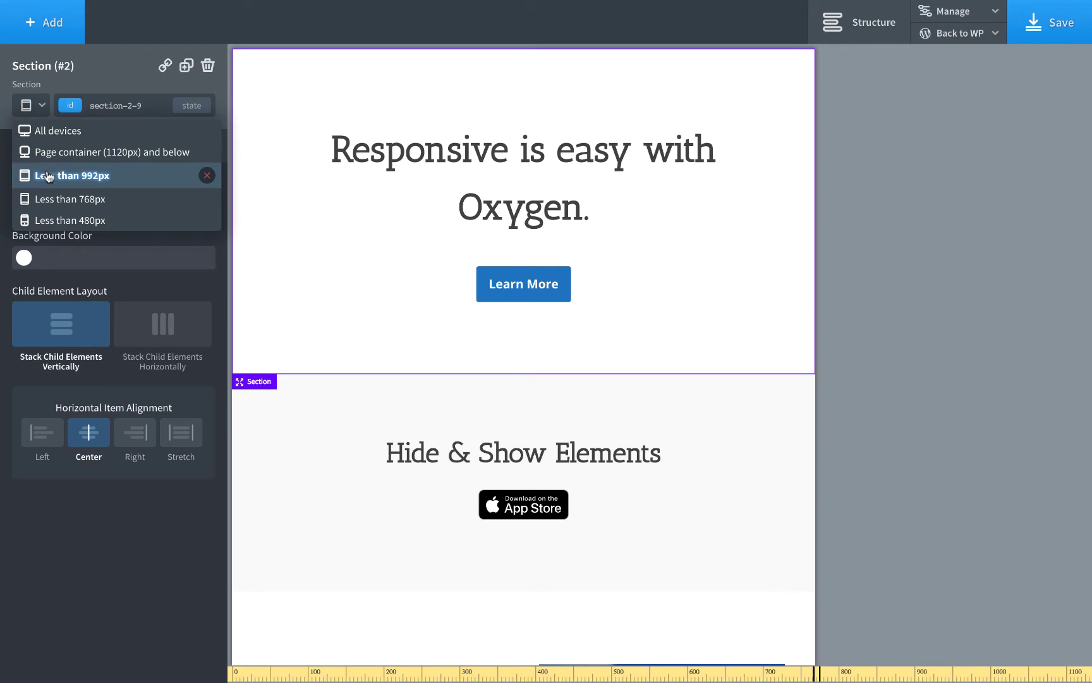
Step: Preview the stacked hero at page width, below 992px, 768px and 480px
left_click(60, 125)
left_click(27, 105)
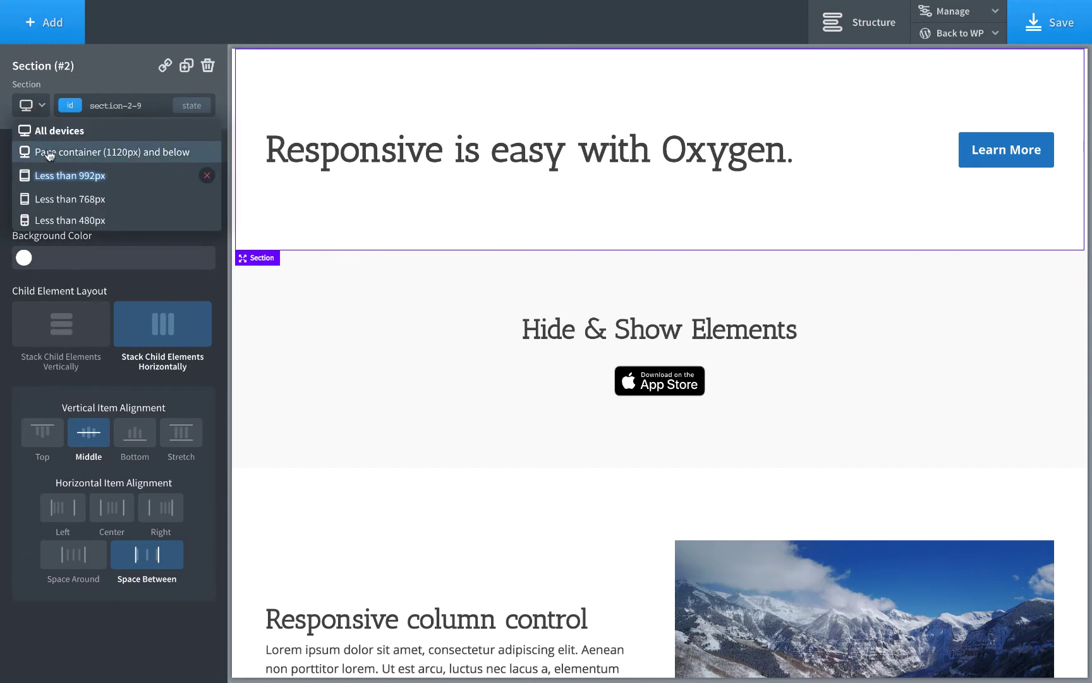
left_click(48, 153)
left_click(26, 105)
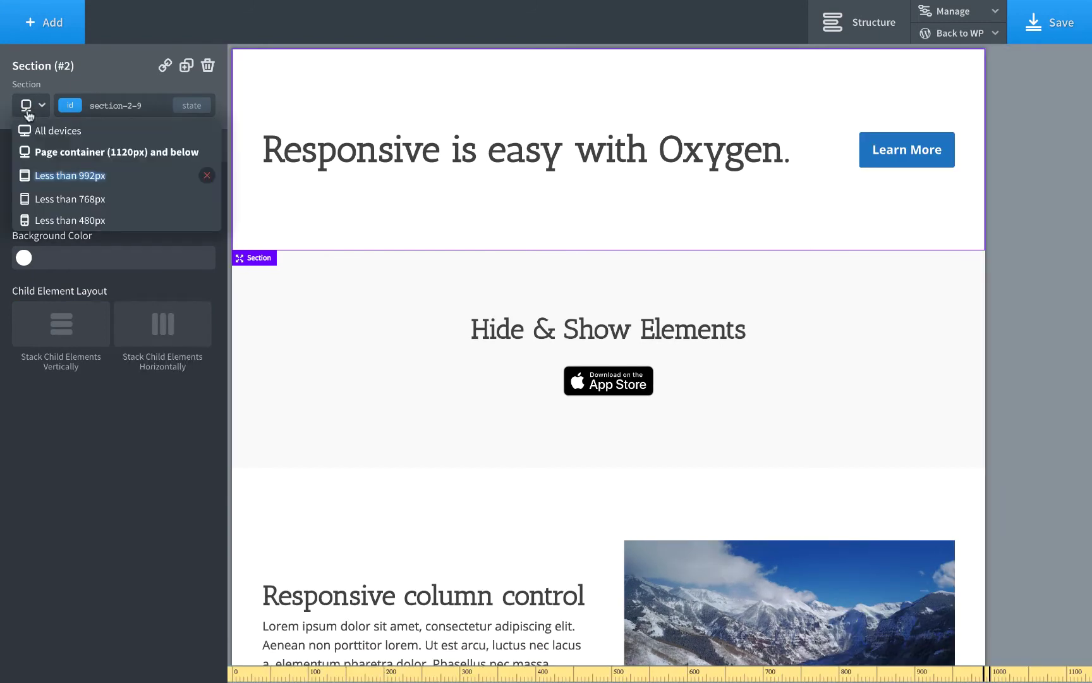
left_click(55, 178)
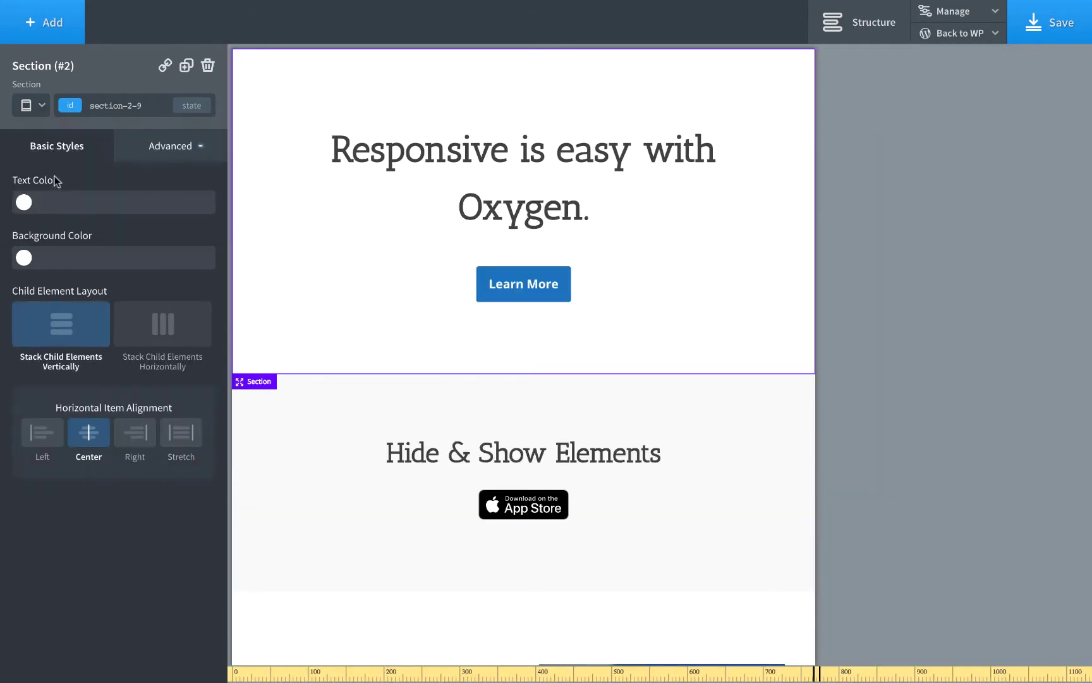
left_click(26, 105)
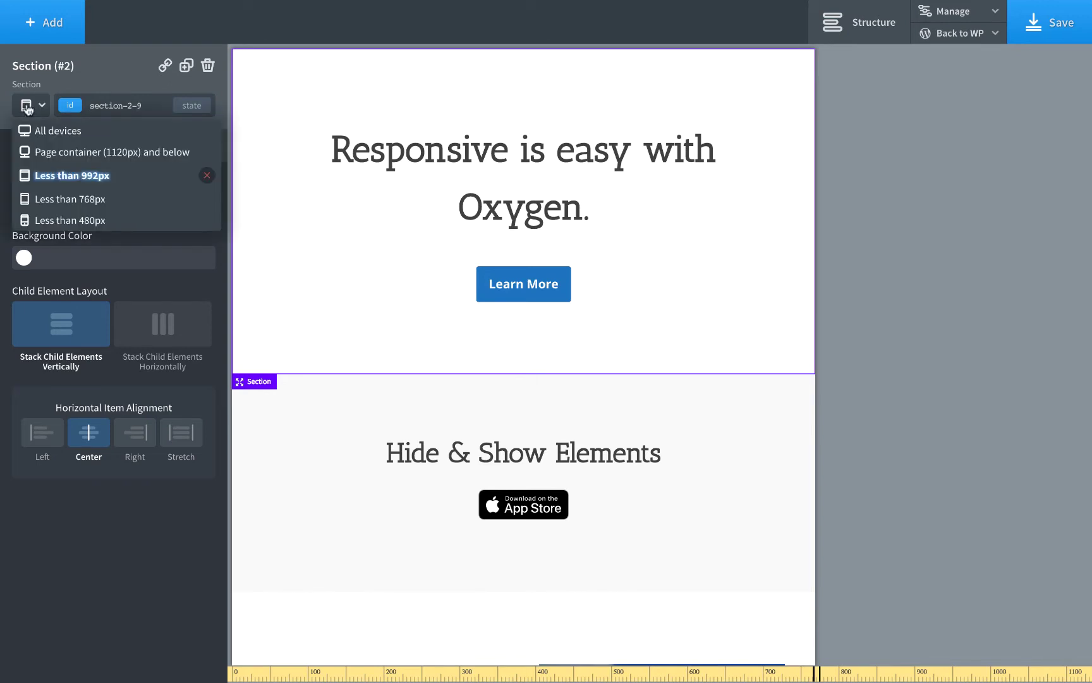
left_click(49, 198)
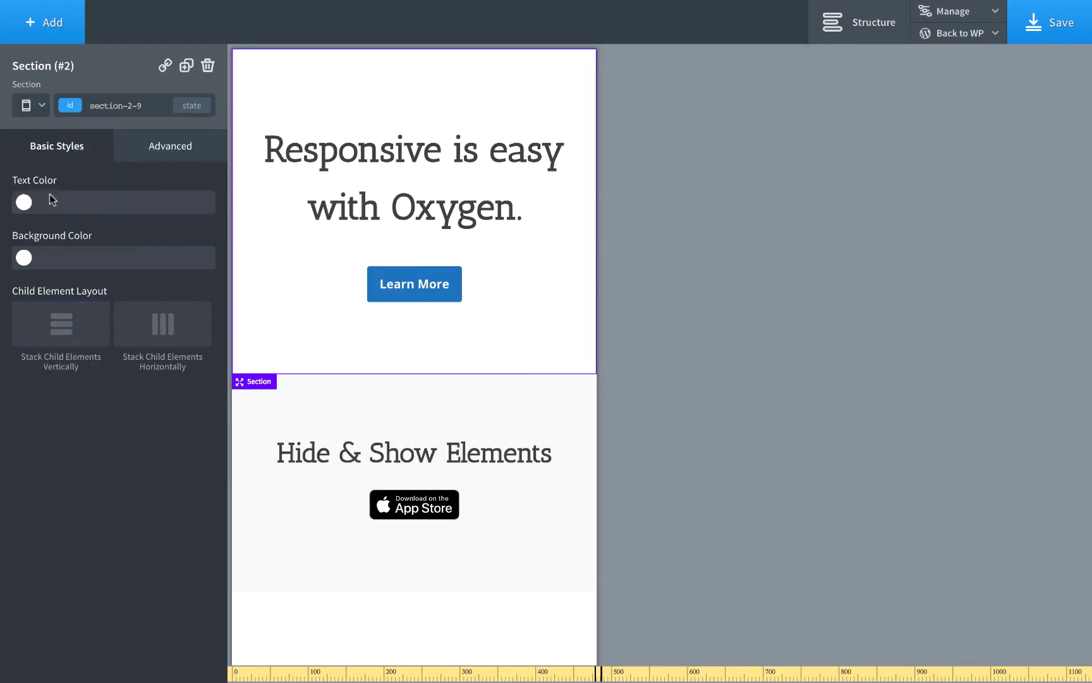
left_click(30, 106)
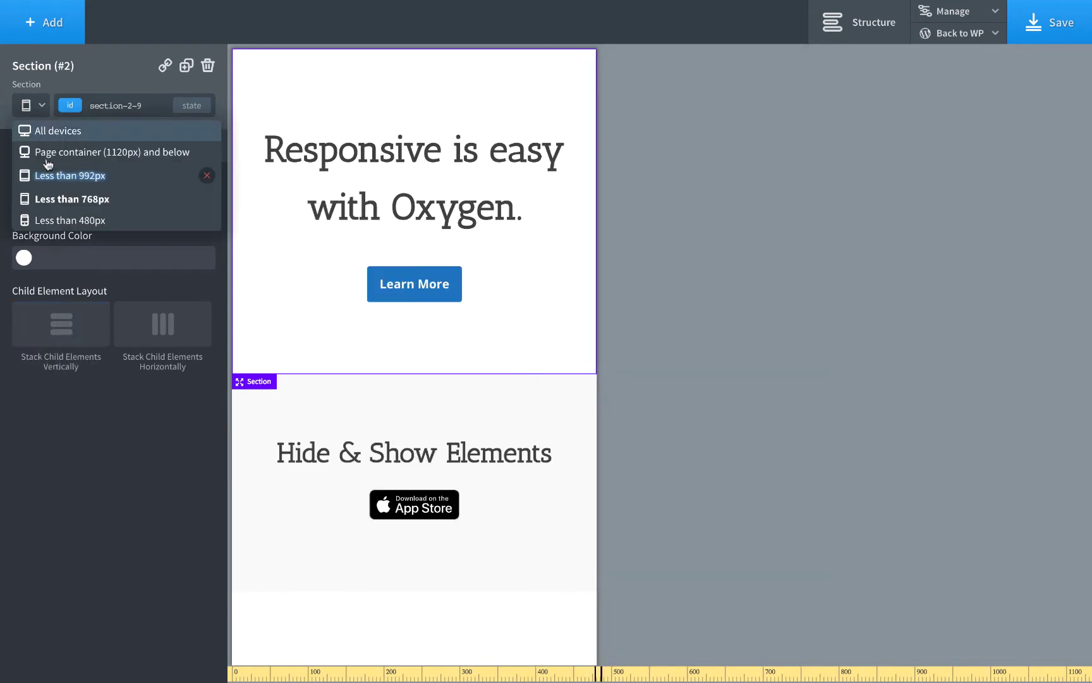
left_click(51, 218)
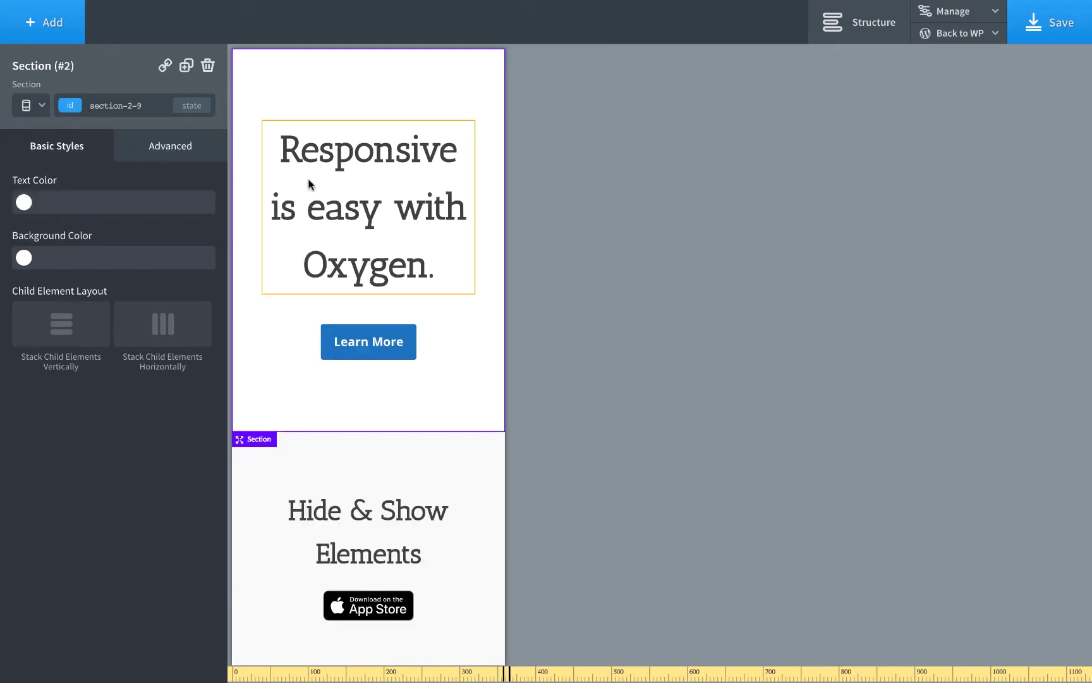
Step: Recheck below 992px, return to All devices and select the hero heading for styling
left_click(30, 106)
left_click(71, 176)
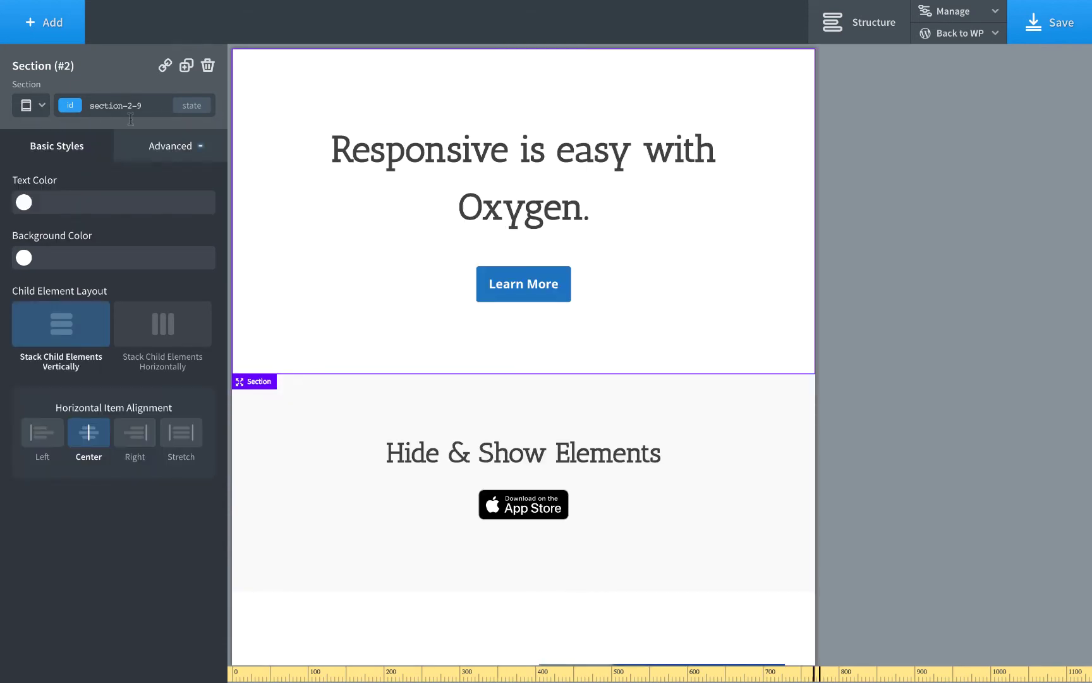
left_click(26, 108)
left_click(53, 132)
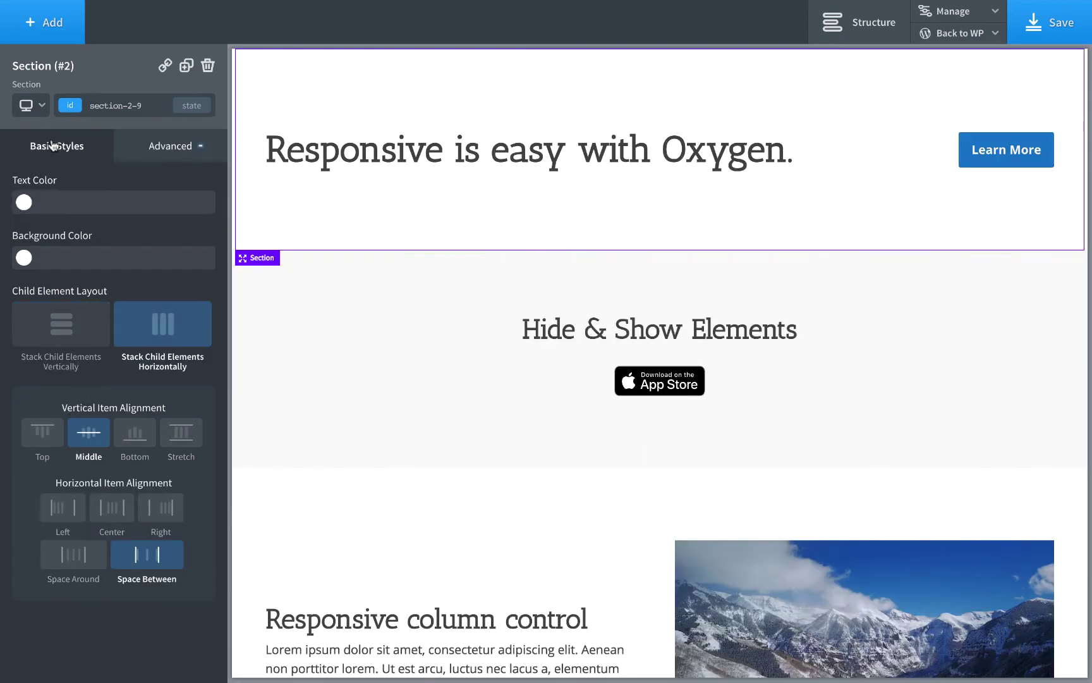
left_click(365, 153)
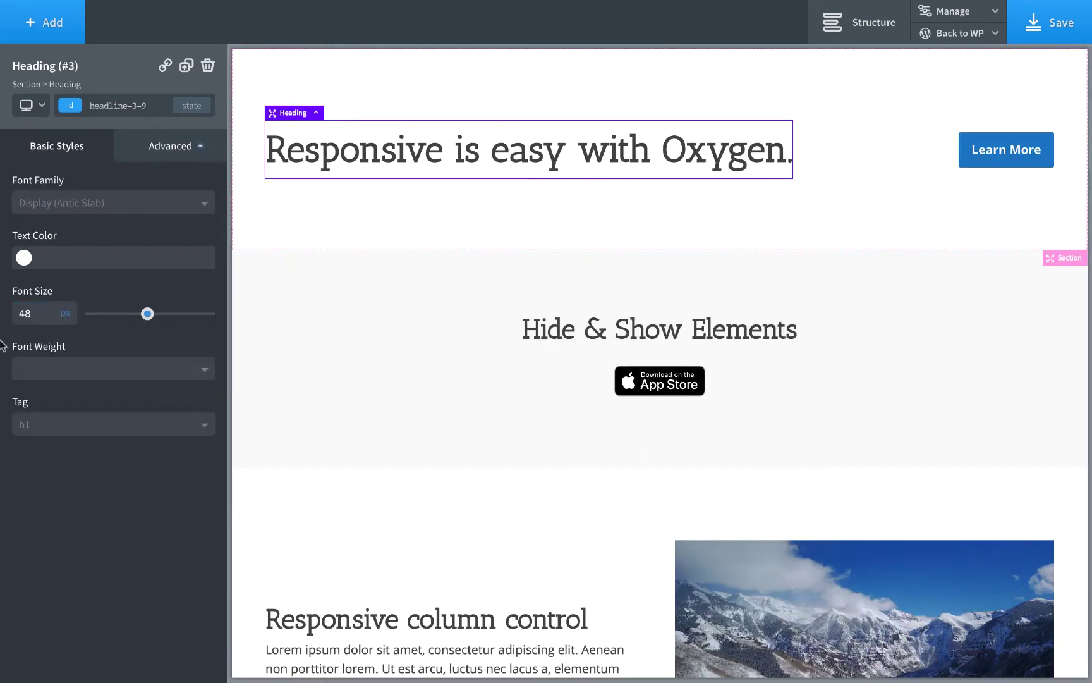
left_click(44, 109)
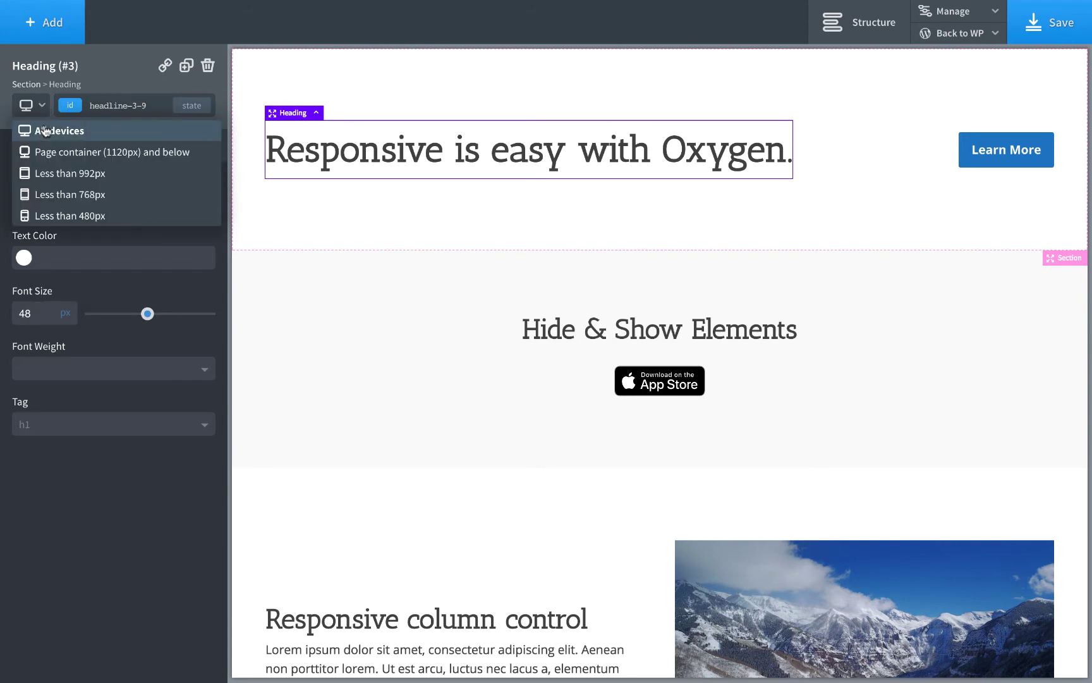
left_click(47, 165)
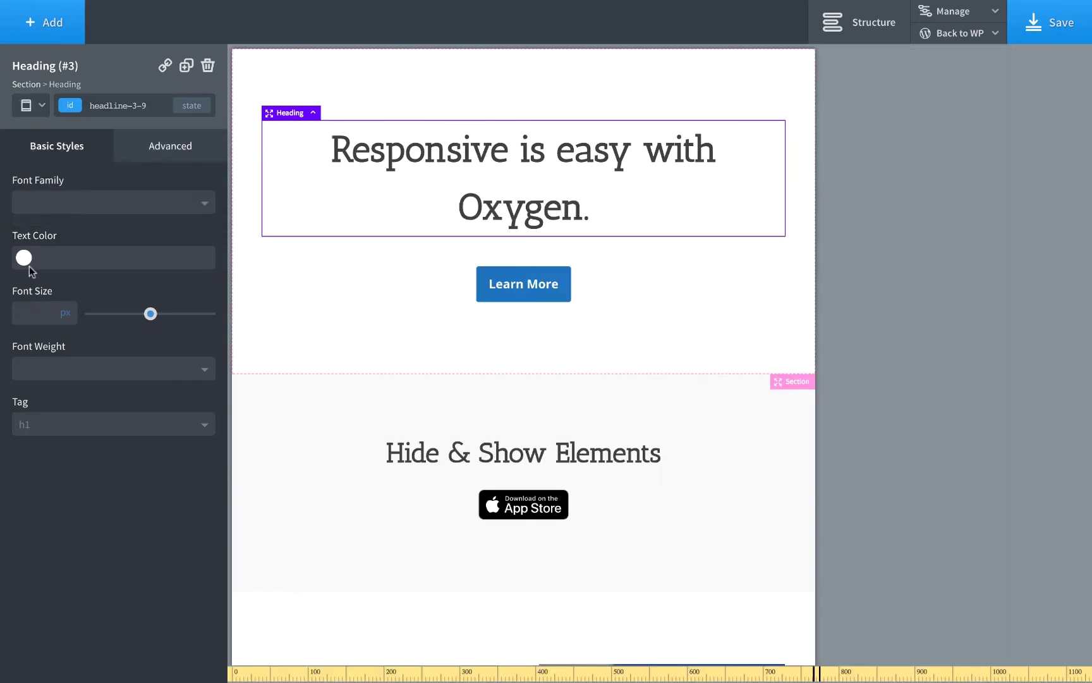
left_click(31, 313)
type("36")
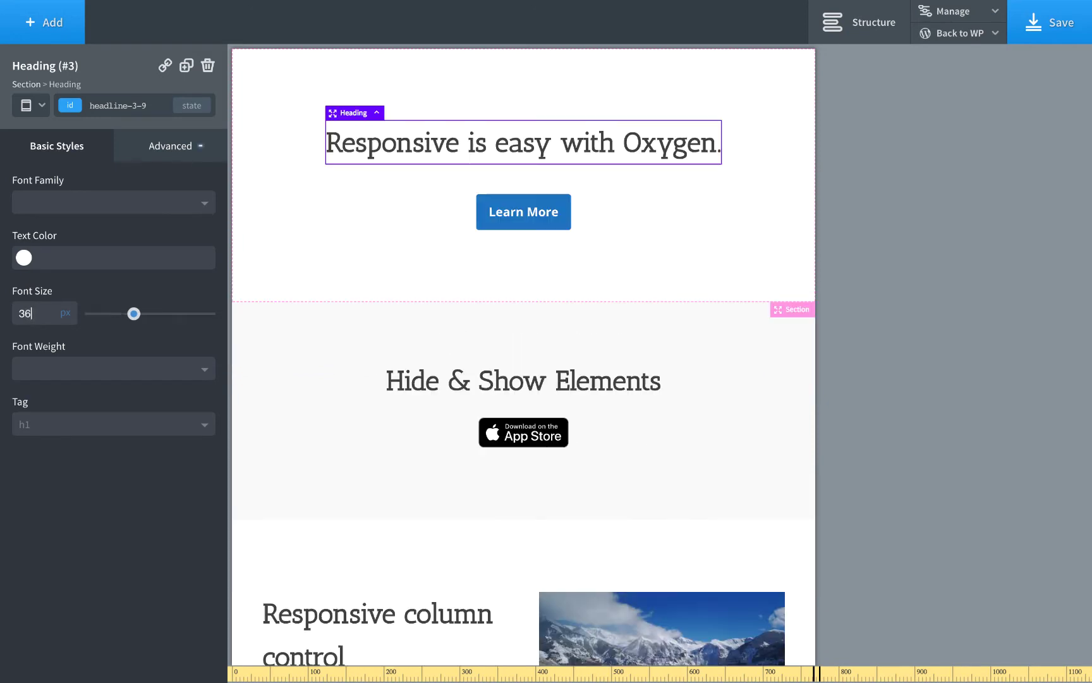
left_click(29, 107)
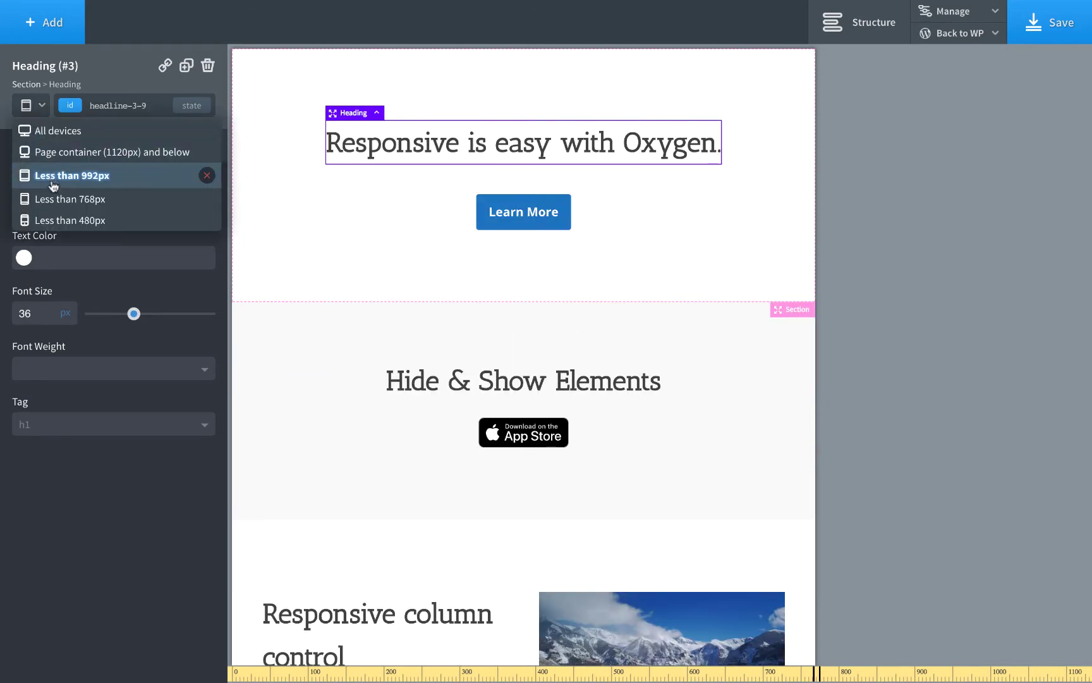
left_click(53, 219)
left_click(38, 305)
type("24")
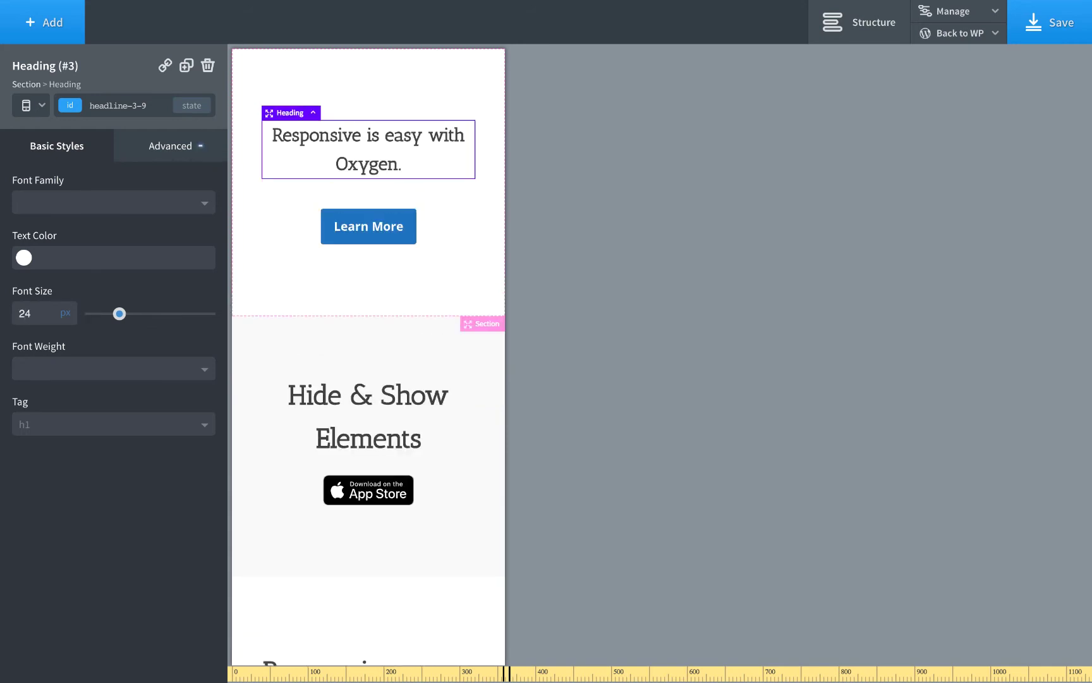
left_click(35, 105)
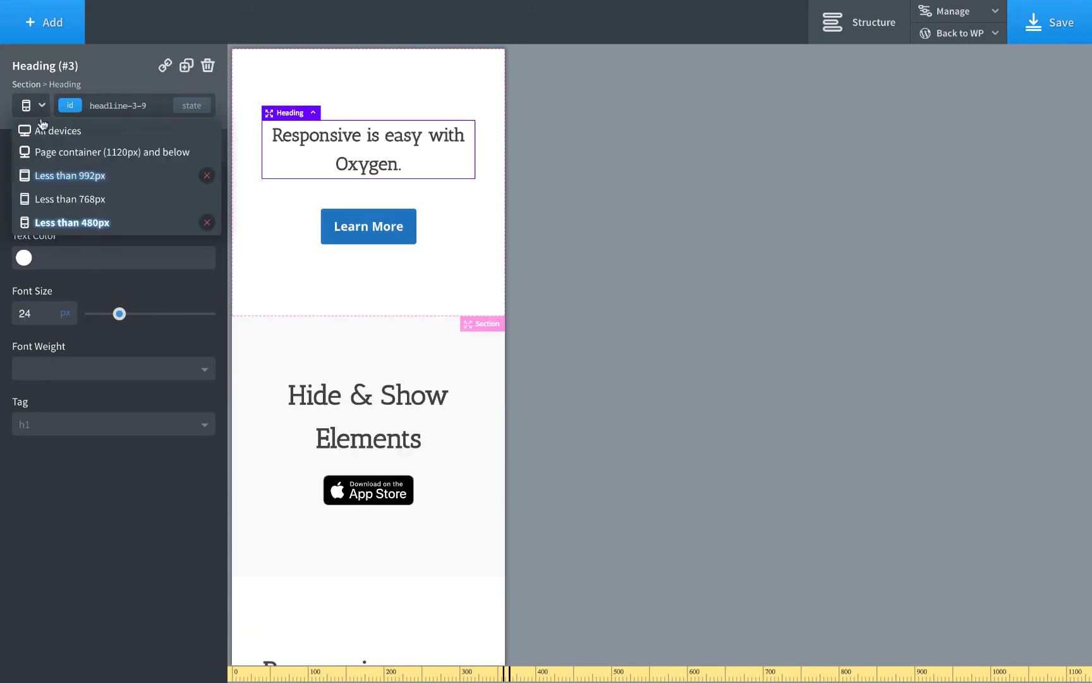
left_click(40, 133)
left_click(35, 107)
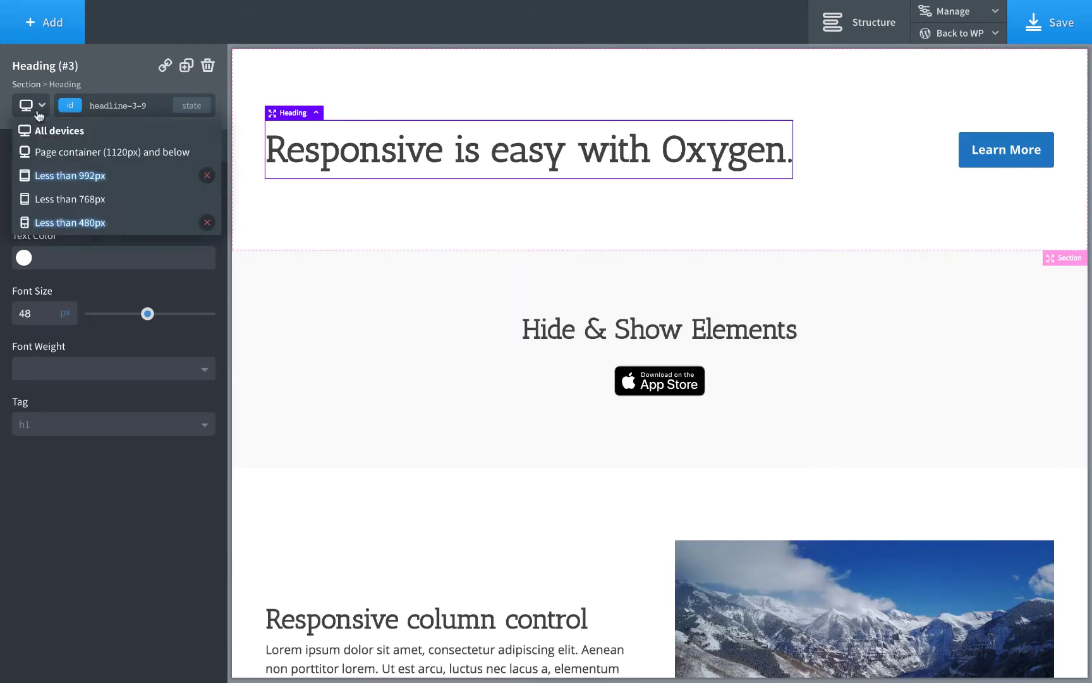
left_click(41, 174)
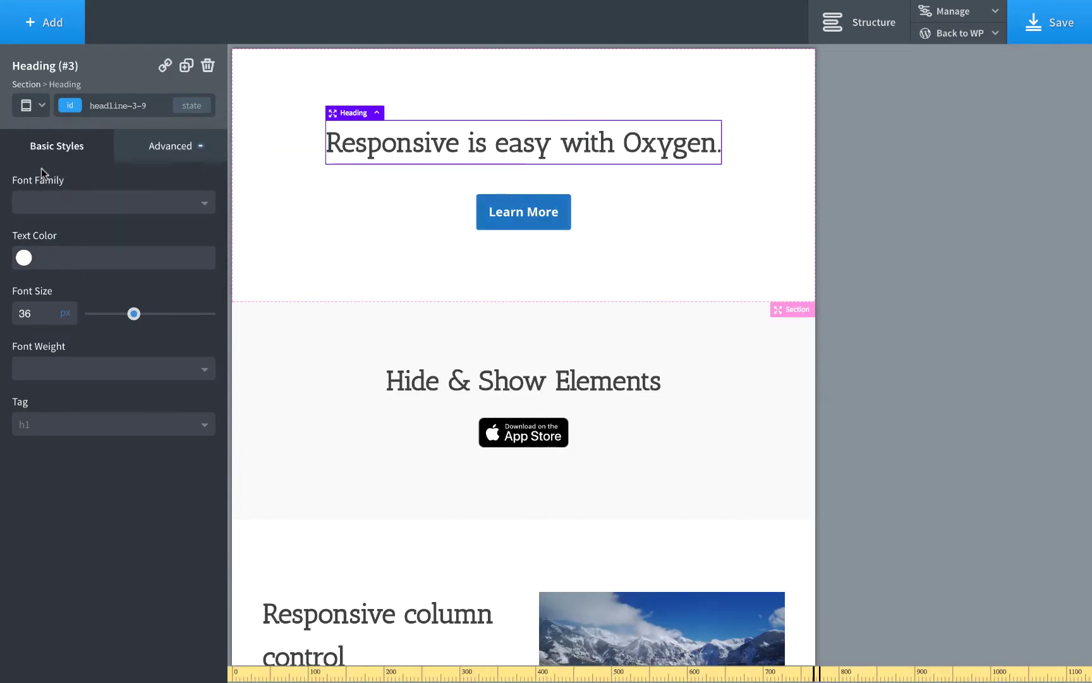
left_click(29, 107)
left_click(47, 222)
left_click(28, 106)
left_click(40, 133)
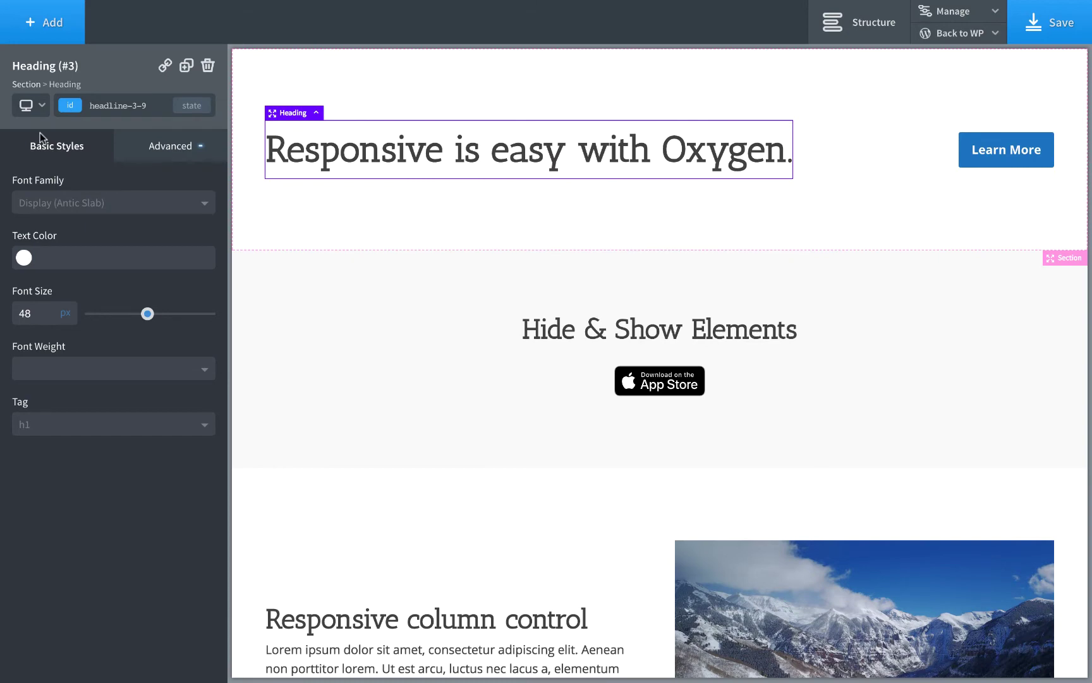
Step: Review the heading's Advanced and Basic styles, then select the hero Section (#2) with breakpoints listed
left_click(137, 154)
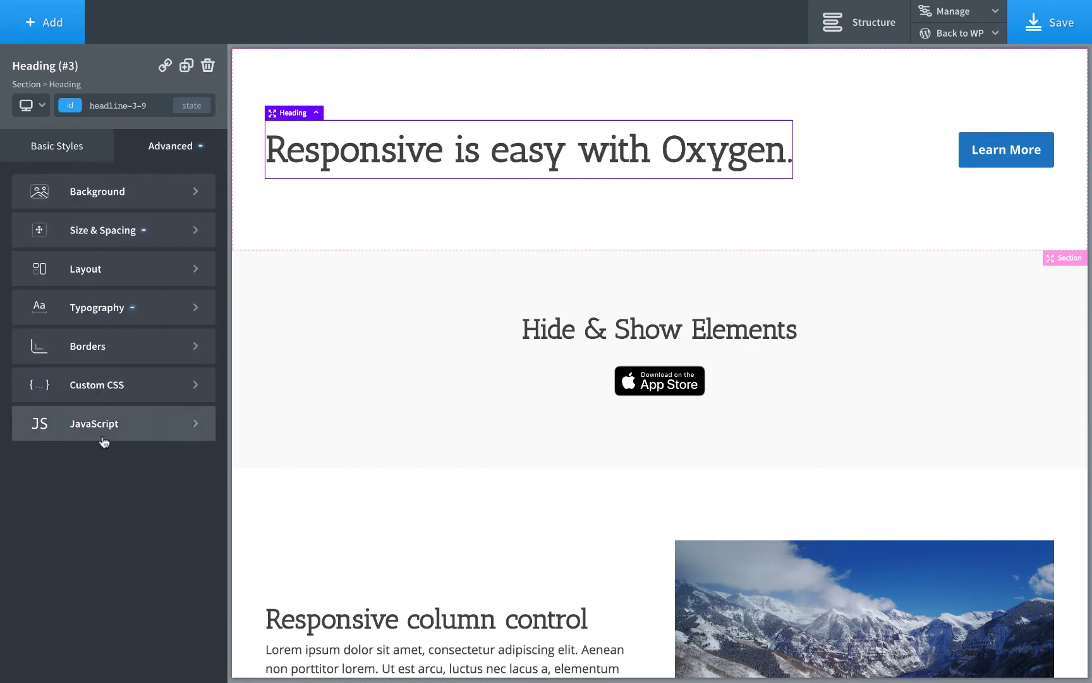
left_click(70, 141)
left_click(33, 106)
left_click(45, 111)
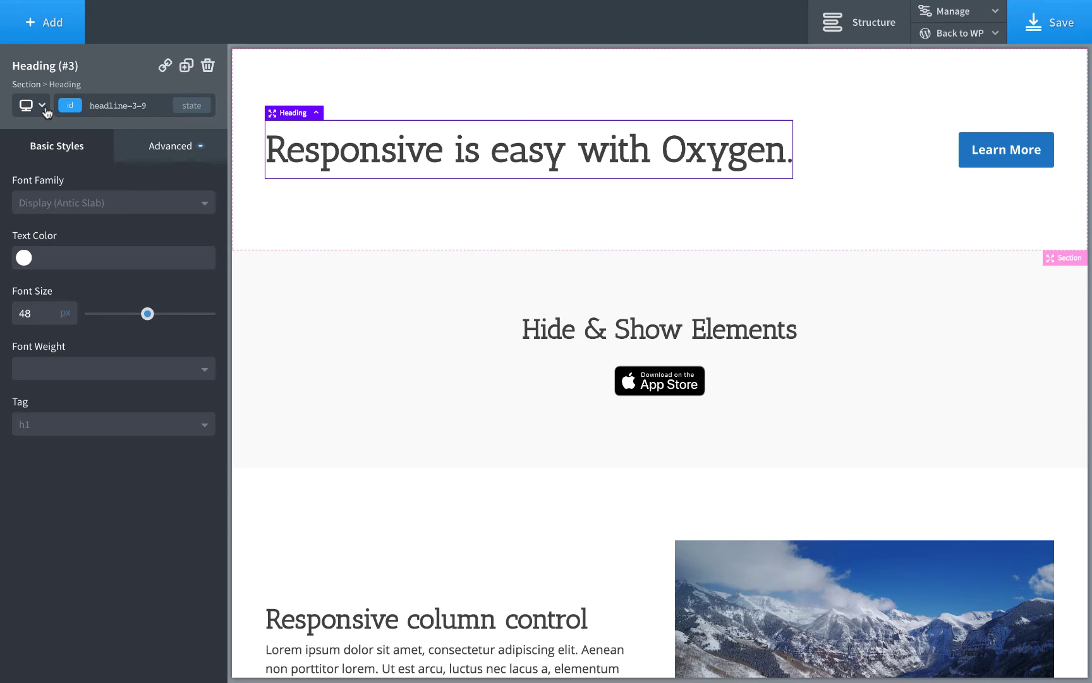
left_click(266, 209)
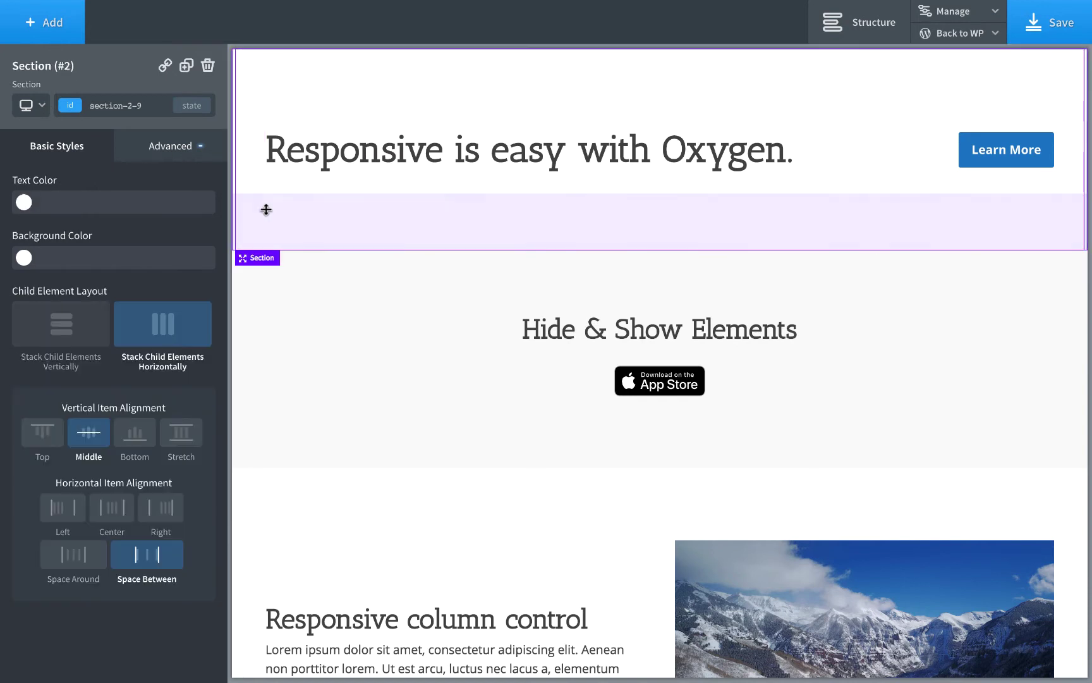
left_click(40, 111)
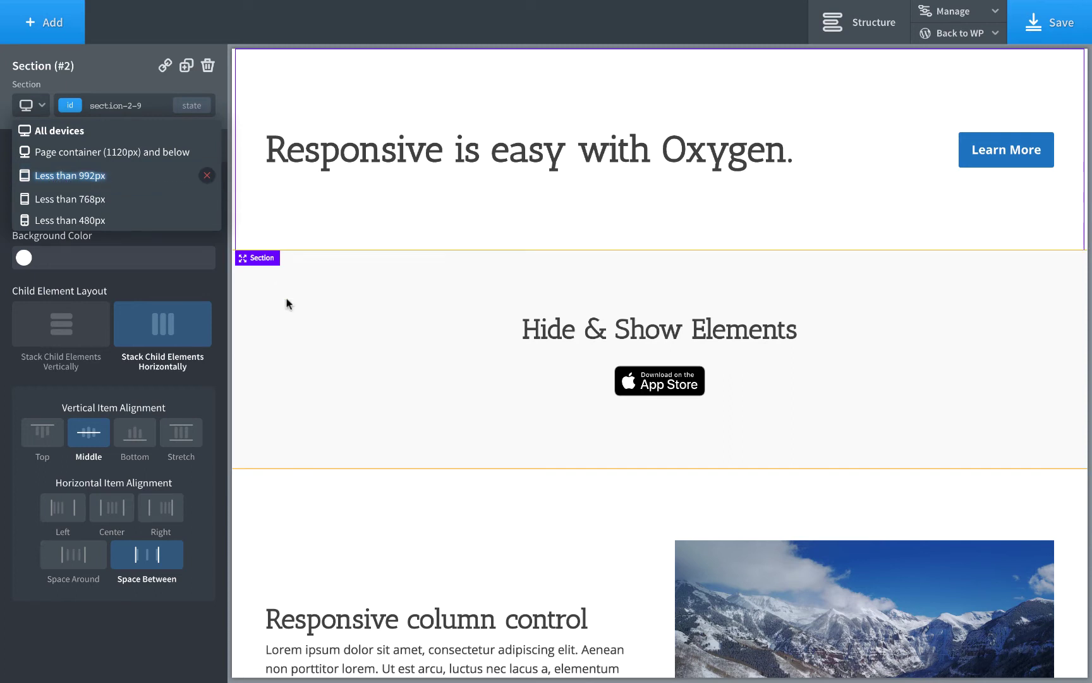
Step: Select the App Store Link Wrapper and set its Layout Display to none for All devices
left_click(300, 356)
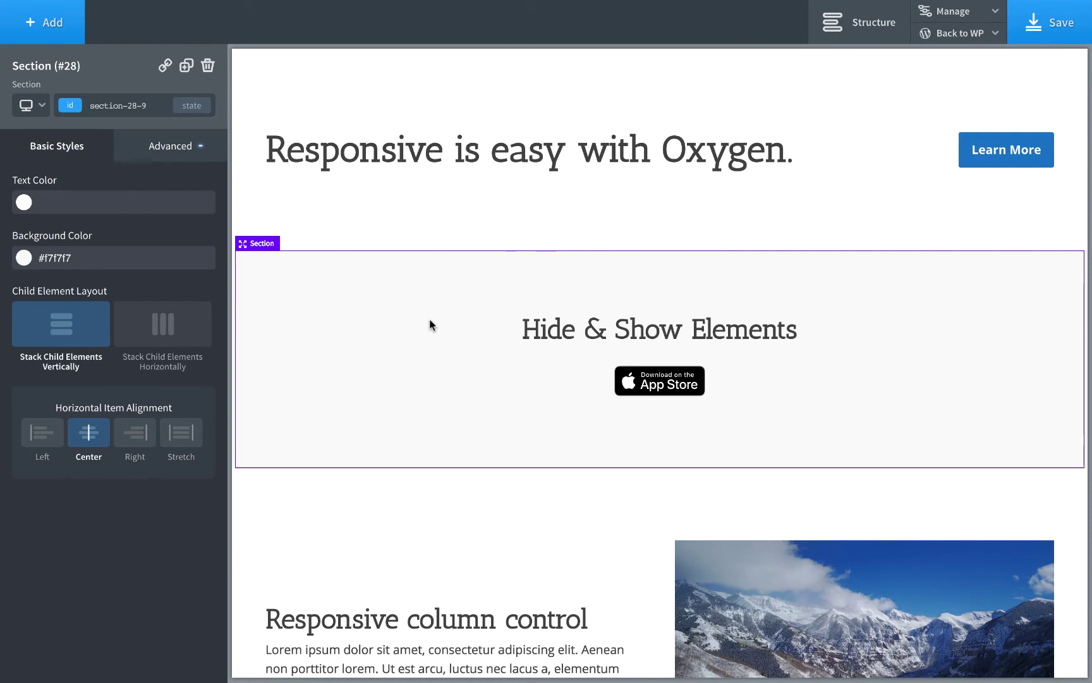
left_click(641, 383)
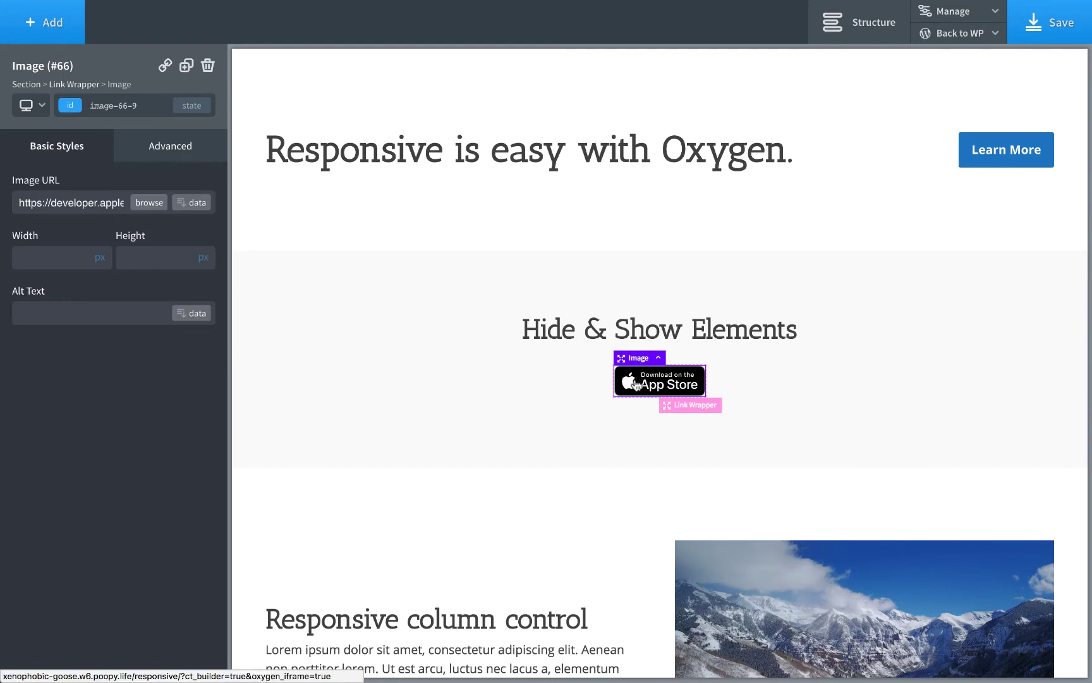
left_click(86, 85)
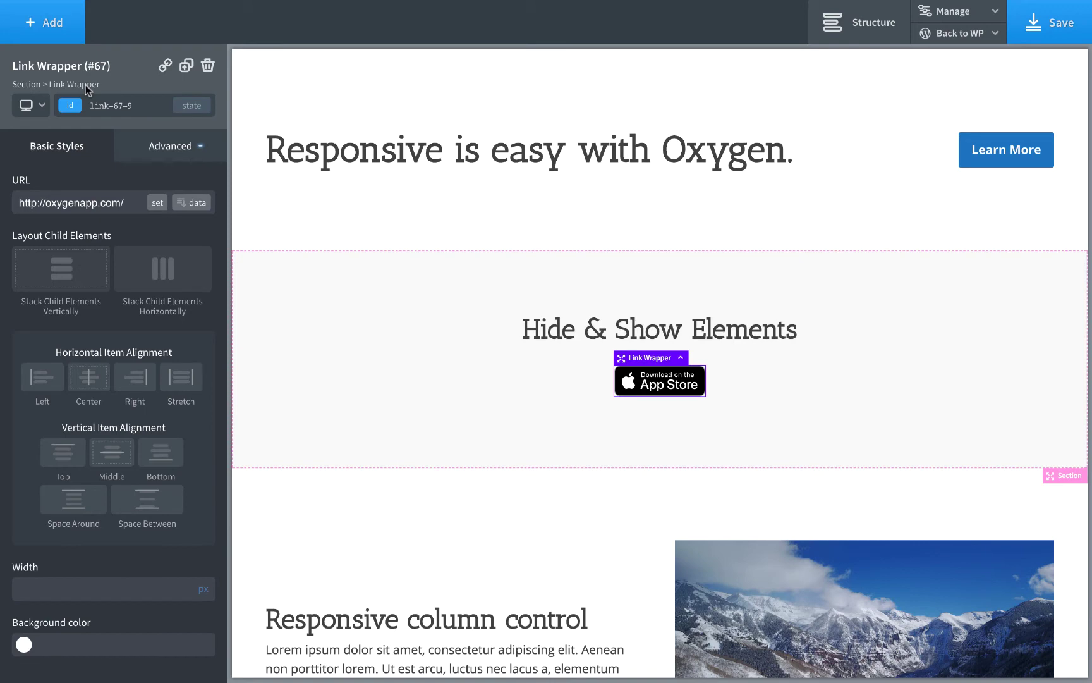
left_click(32, 107)
left_click(170, 147)
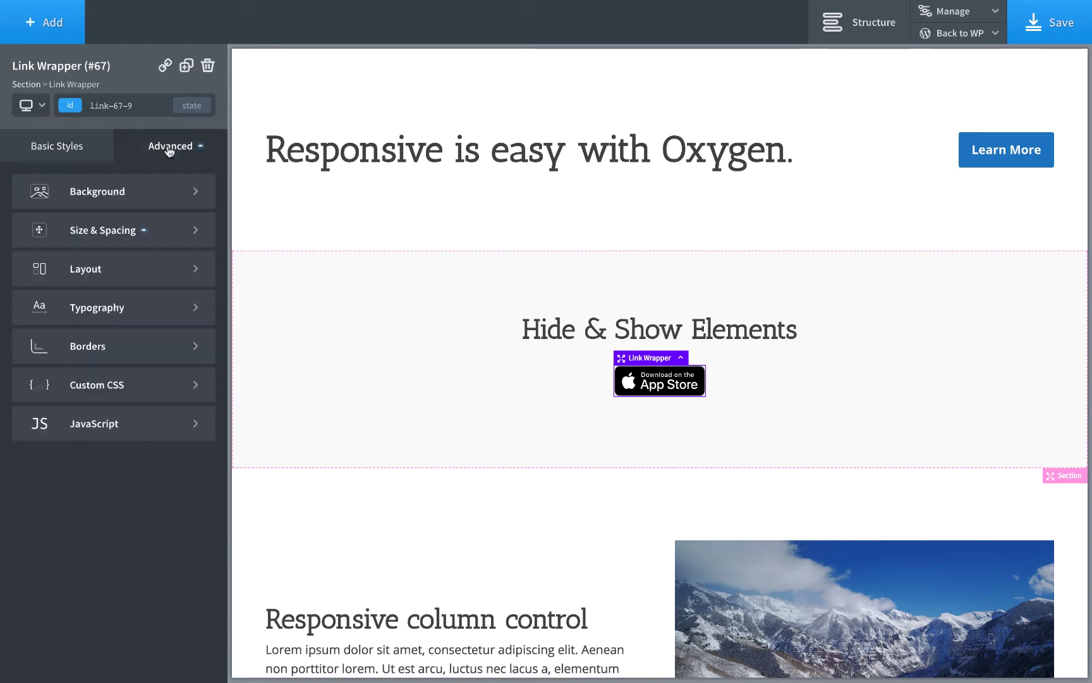
left_click(157, 260)
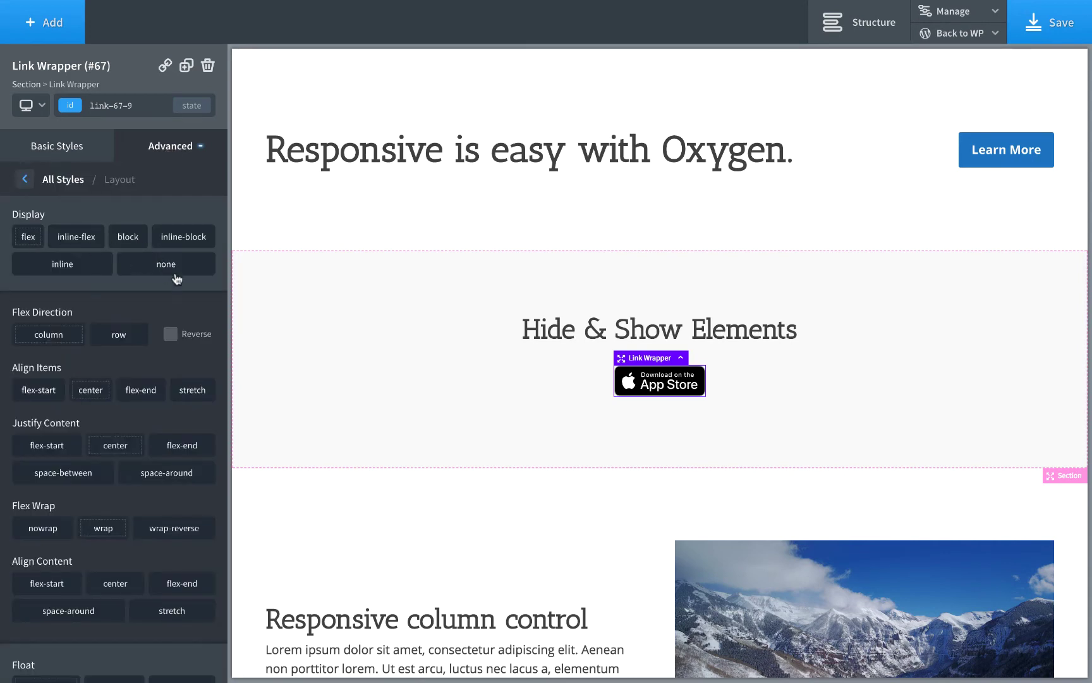
left_click(175, 272)
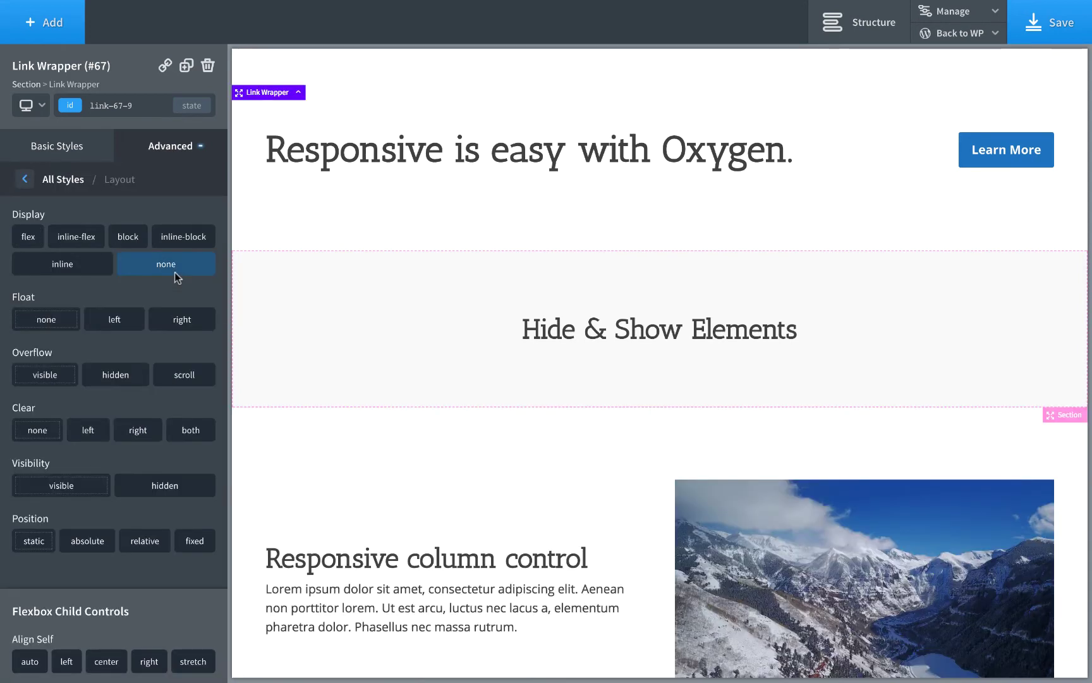
Step: Set the Link Wrapper's Display to block at the Less than 992px breakpoint
left_click(35, 113)
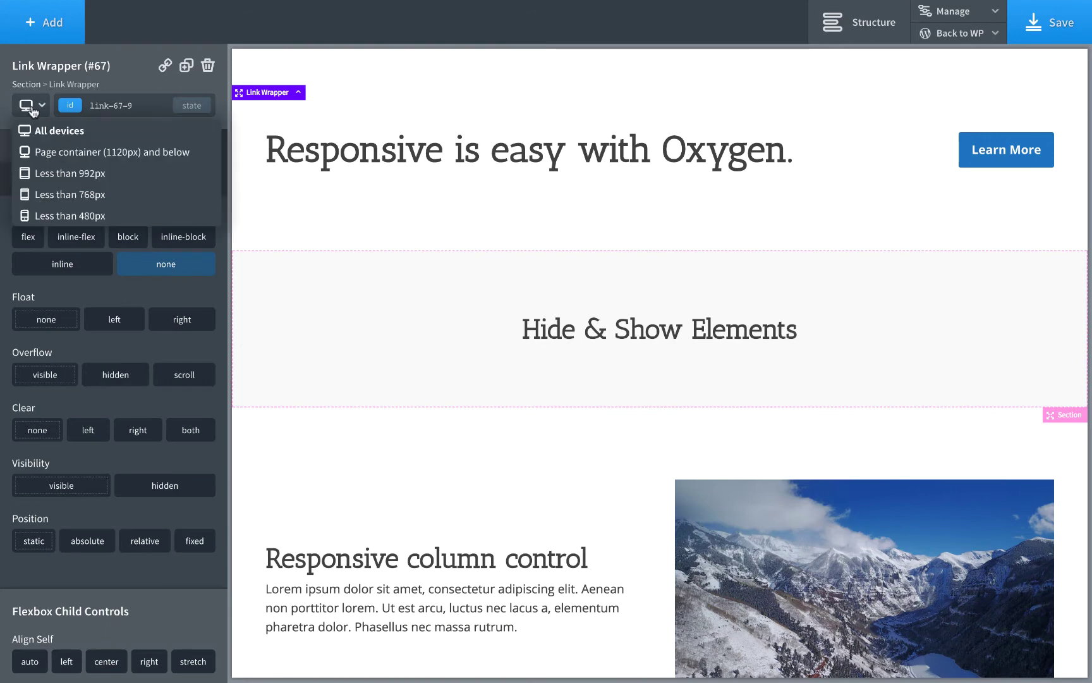
left_click(59, 167)
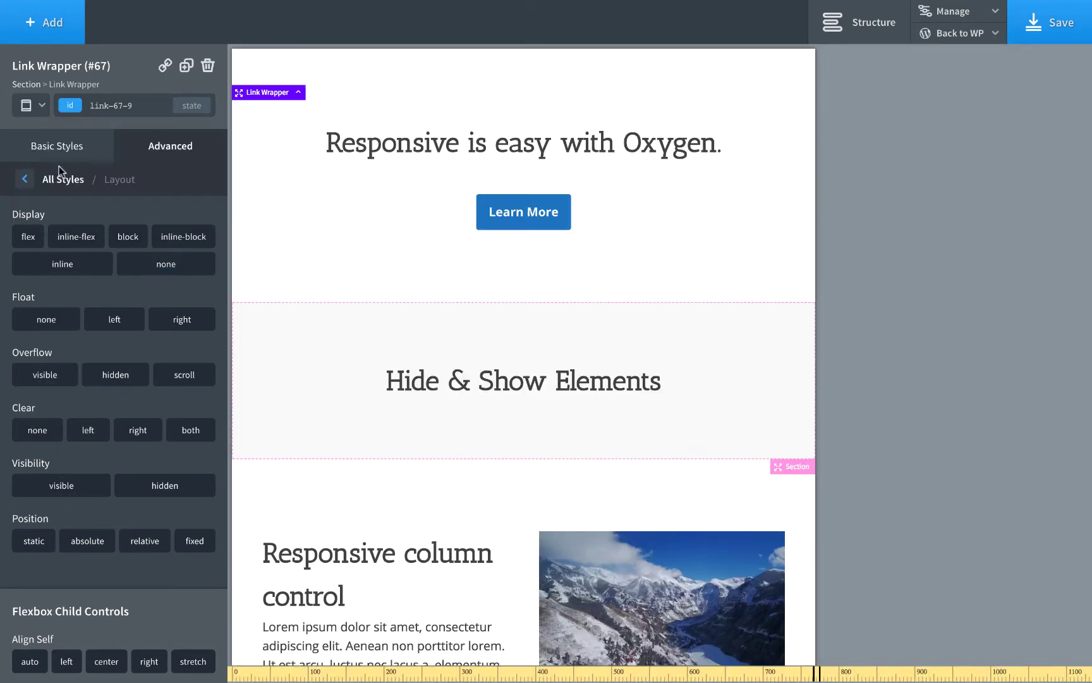
left_click(31, 106)
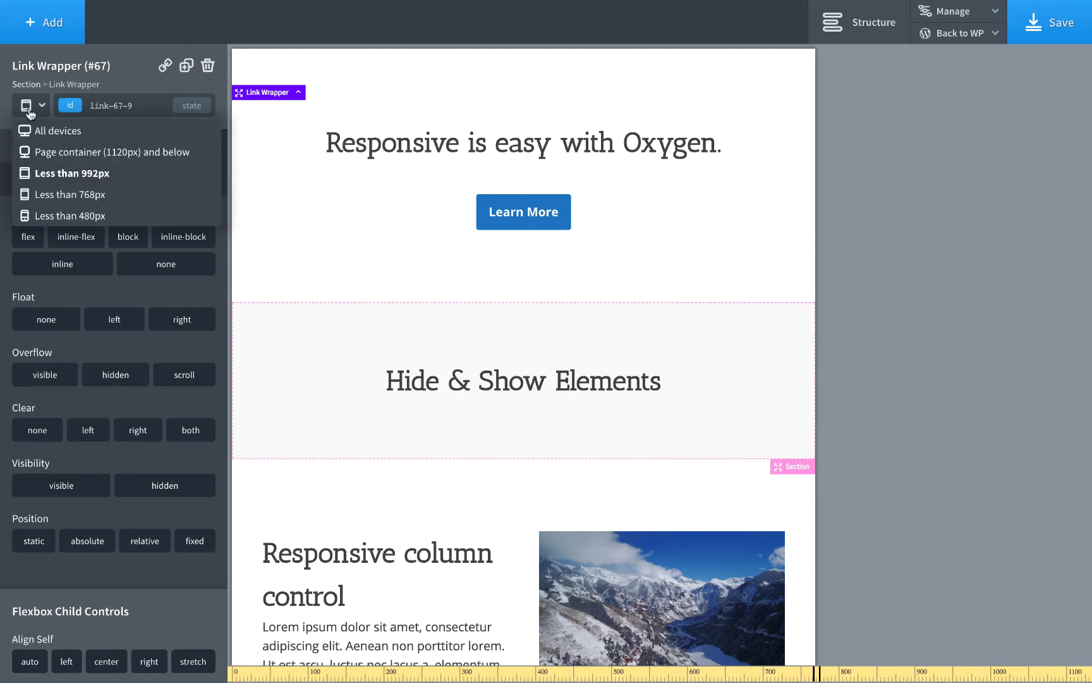
left_click(54, 172)
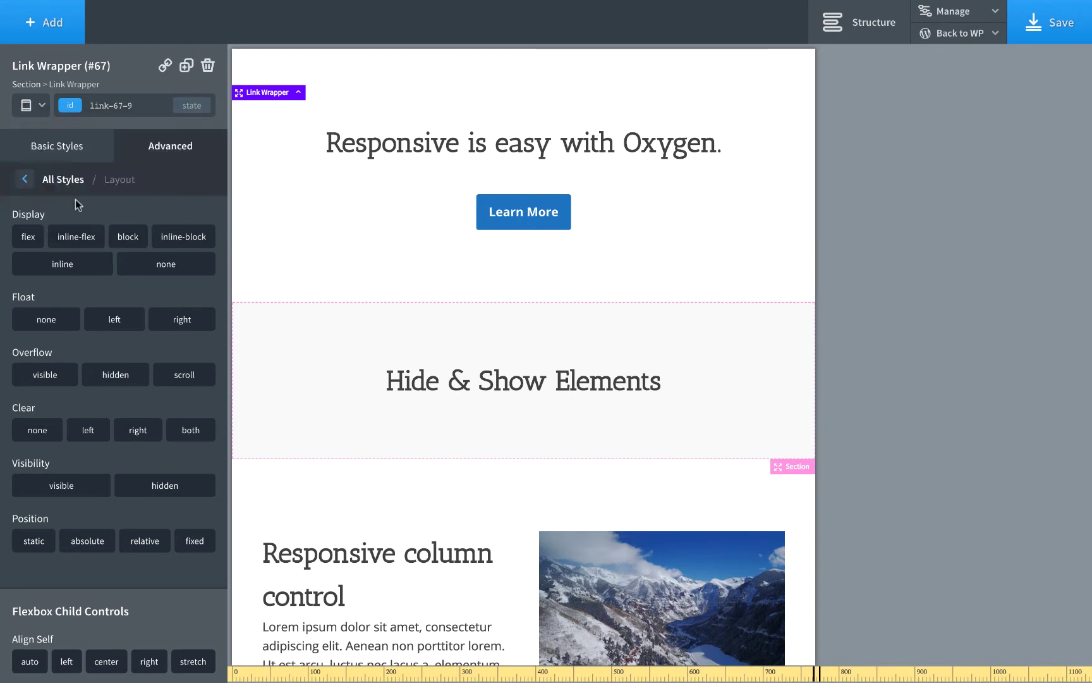
left_click(120, 238)
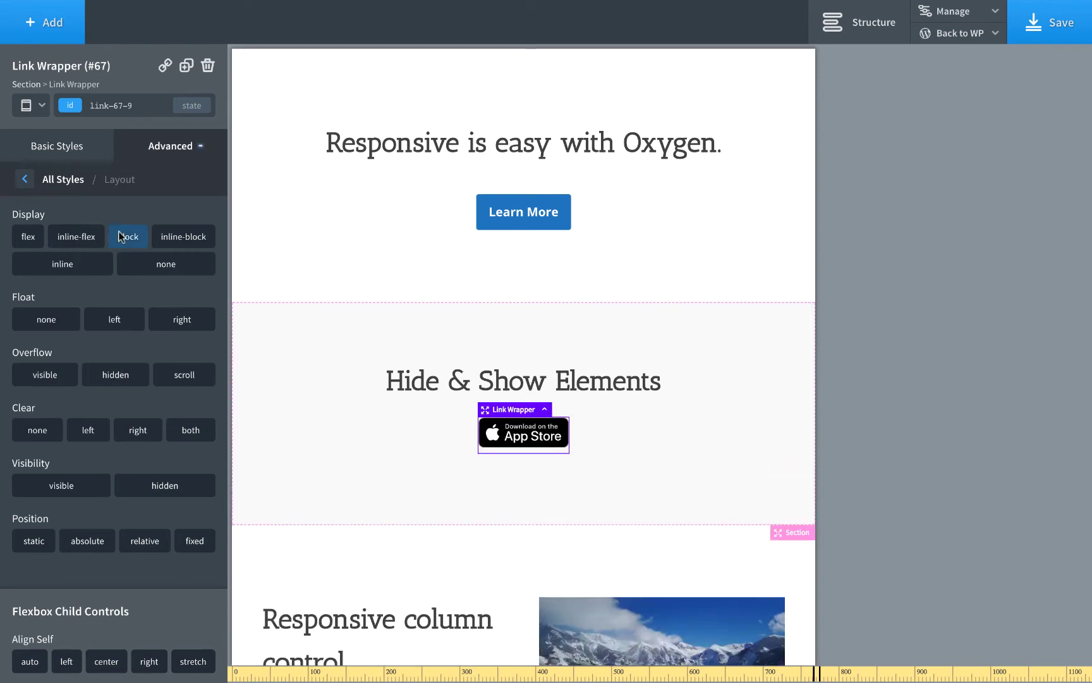
left_click(37, 108)
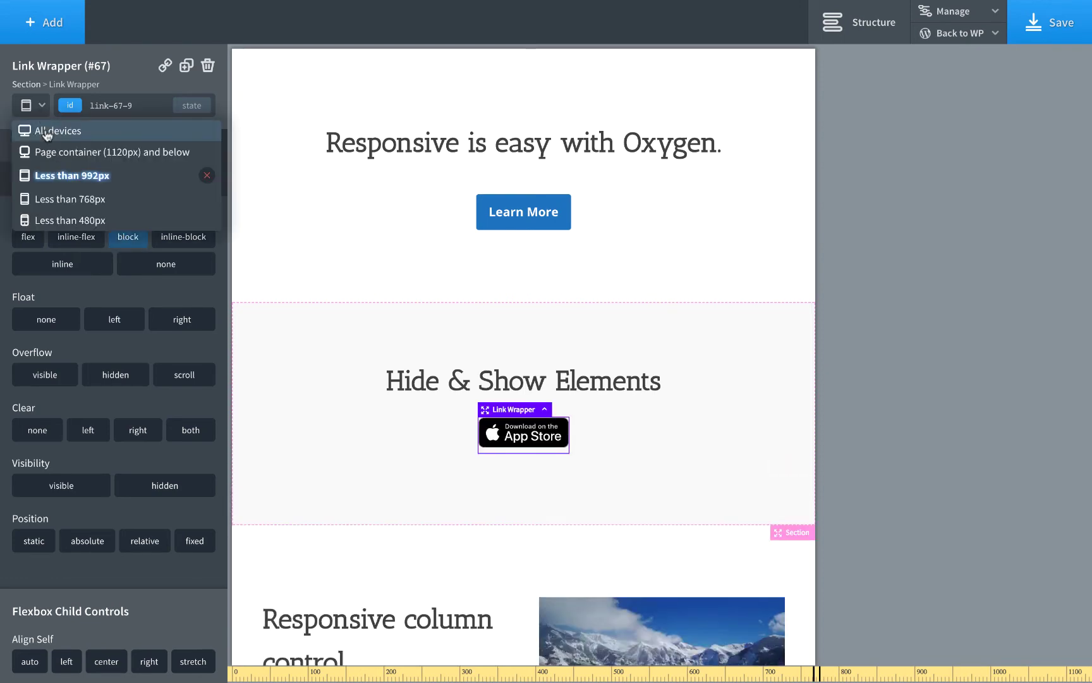
Step: Set the Link Wrapper's Display to block under All devices
left_click(47, 131)
left_click(33, 106)
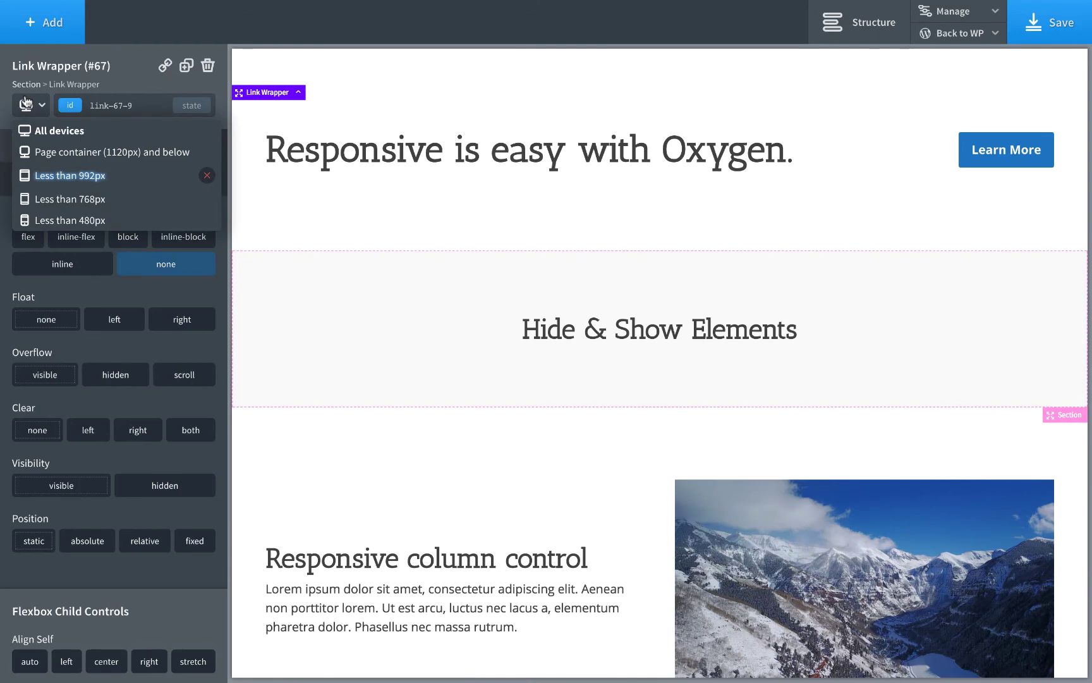
left_click(58, 176)
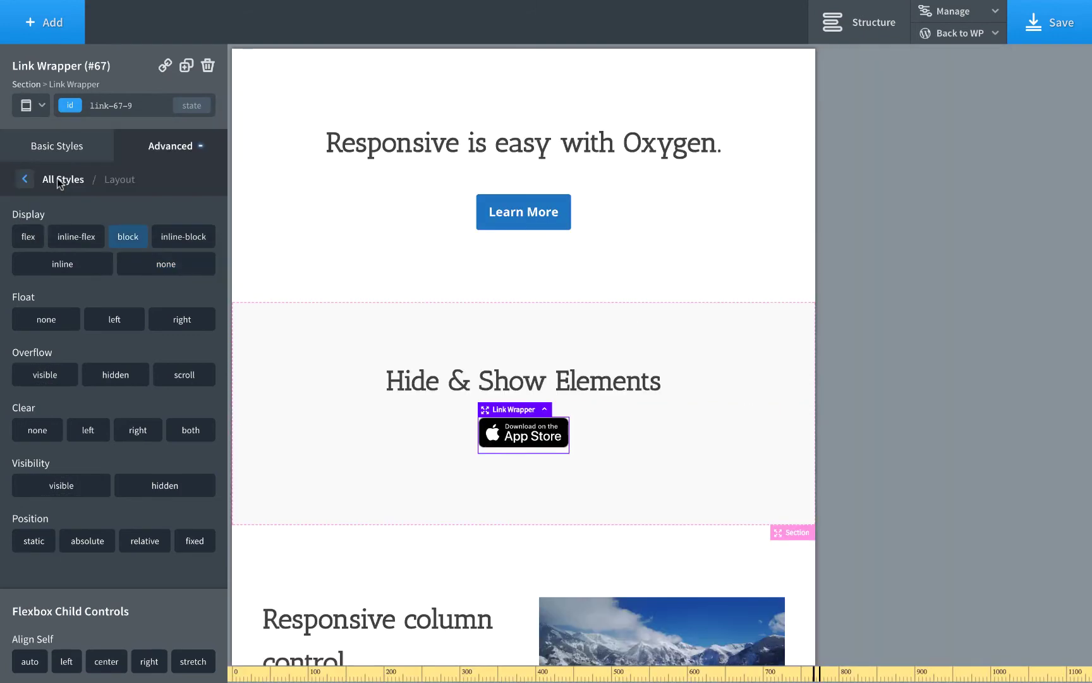
left_click(37, 116)
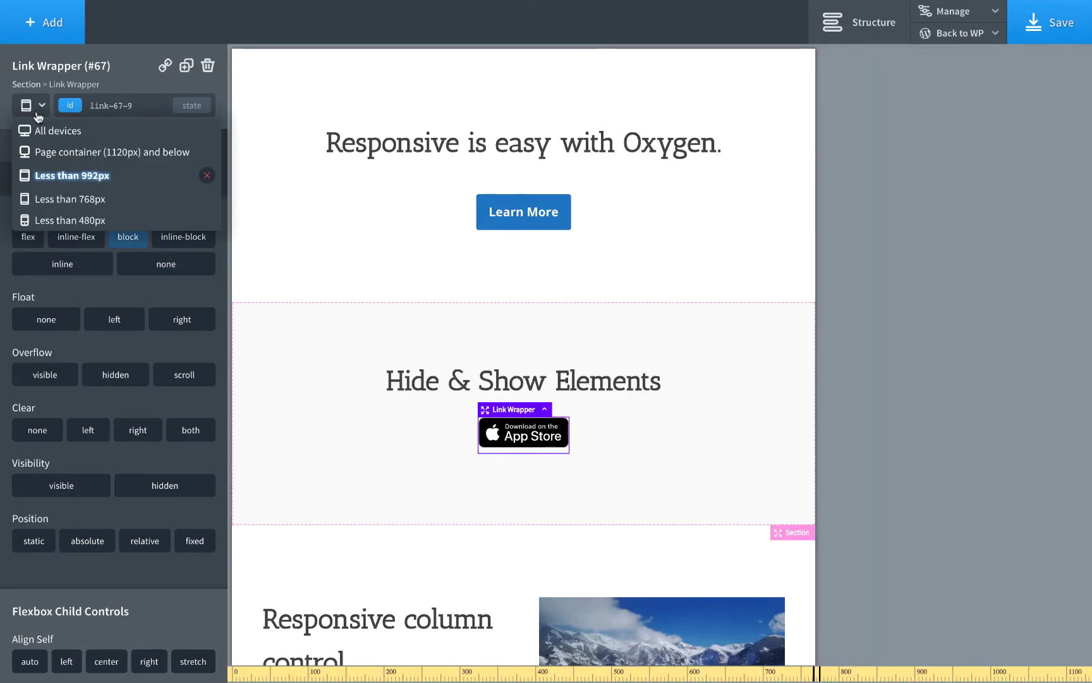
left_click(38, 131)
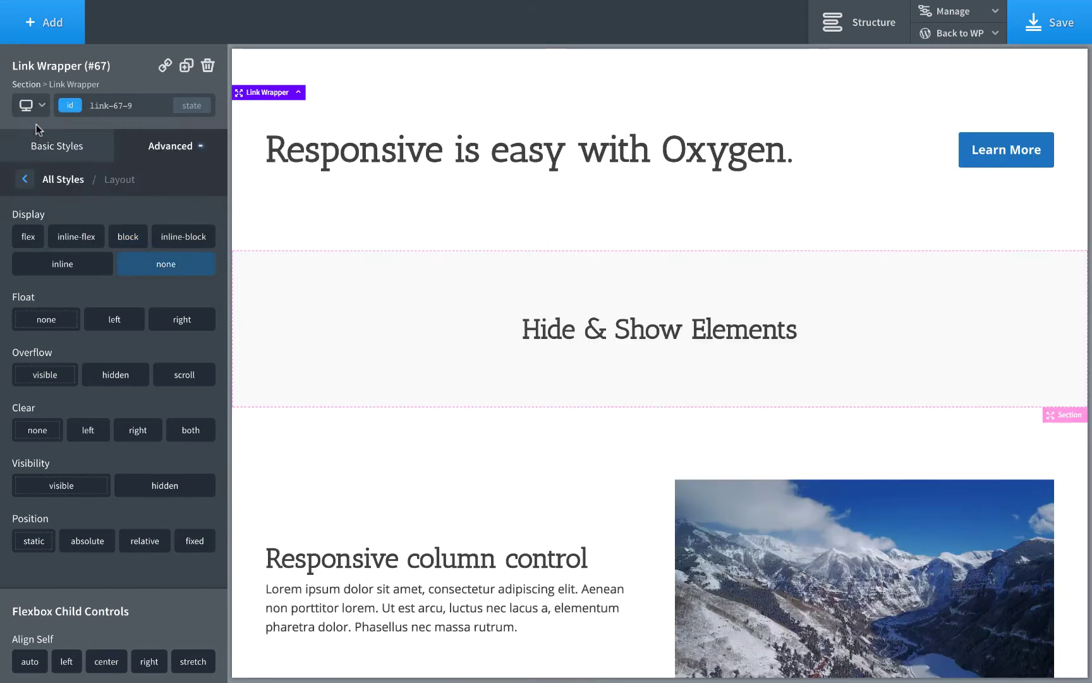
left_click(132, 244)
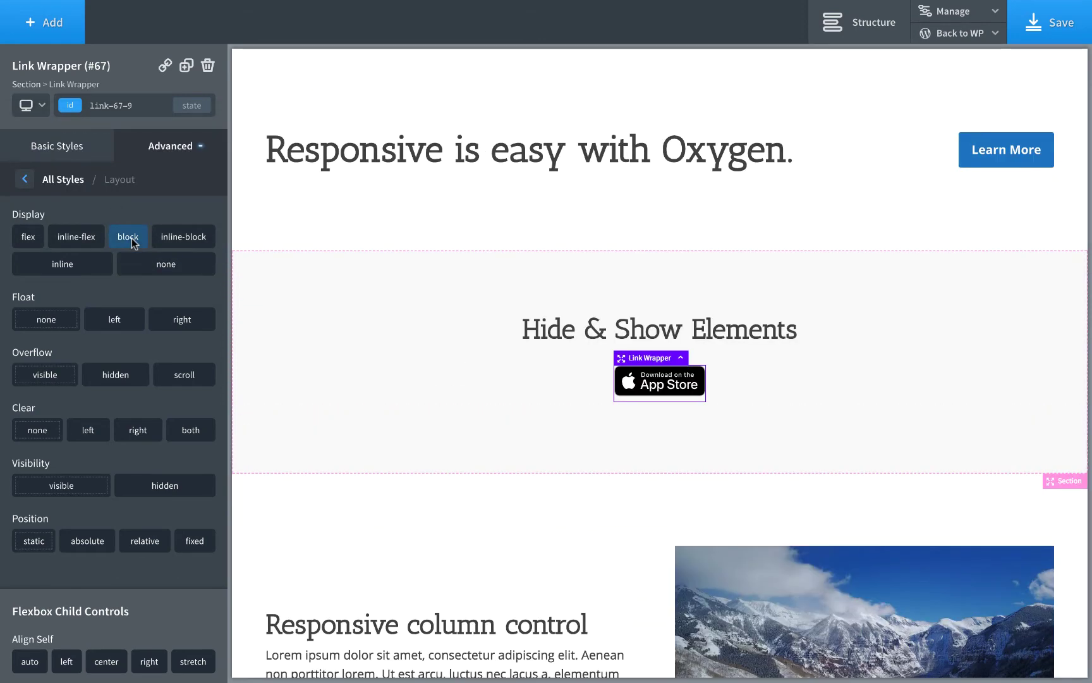
Step: Set Display to none under Less than 992px and return to full width to check
left_click(37, 107)
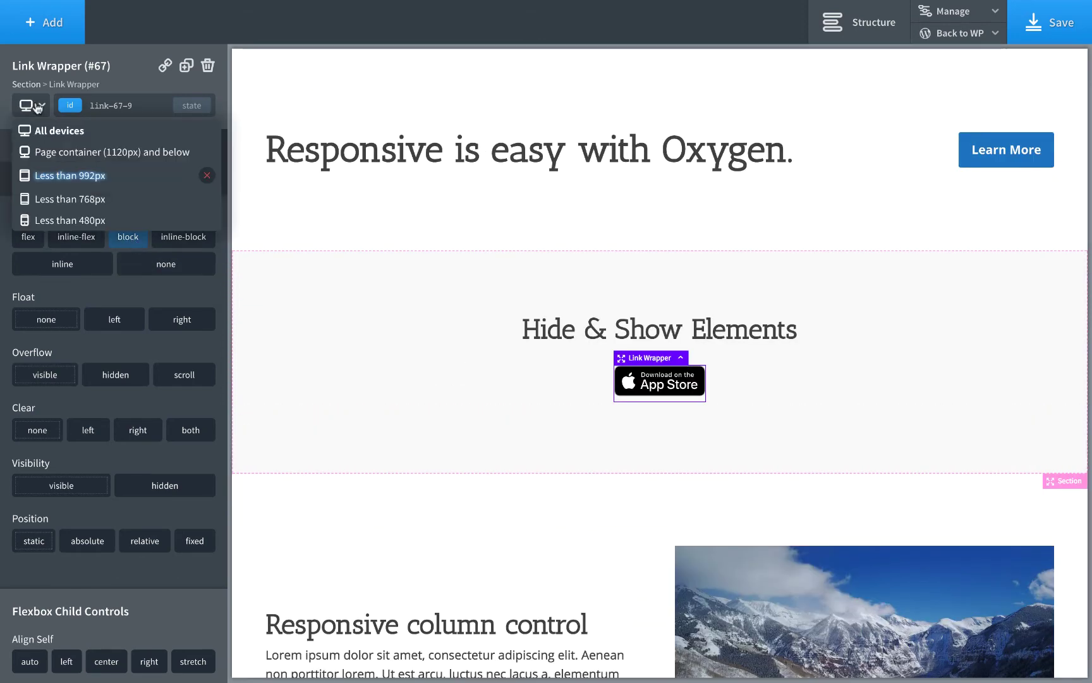
left_click(64, 174)
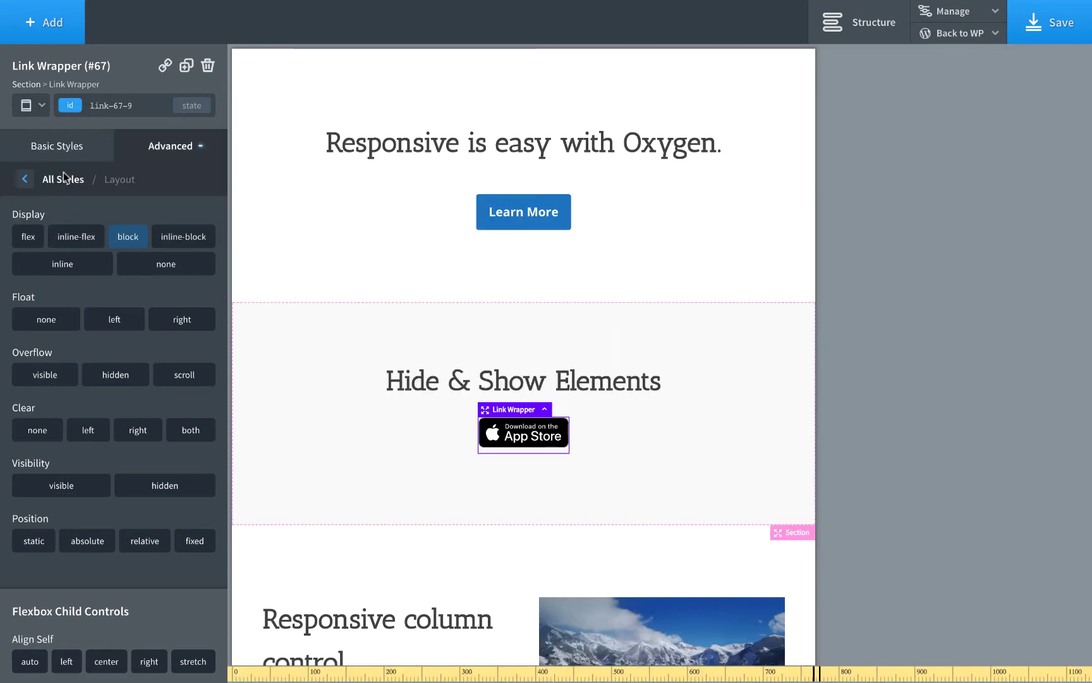
left_click(167, 264)
left_click(26, 105)
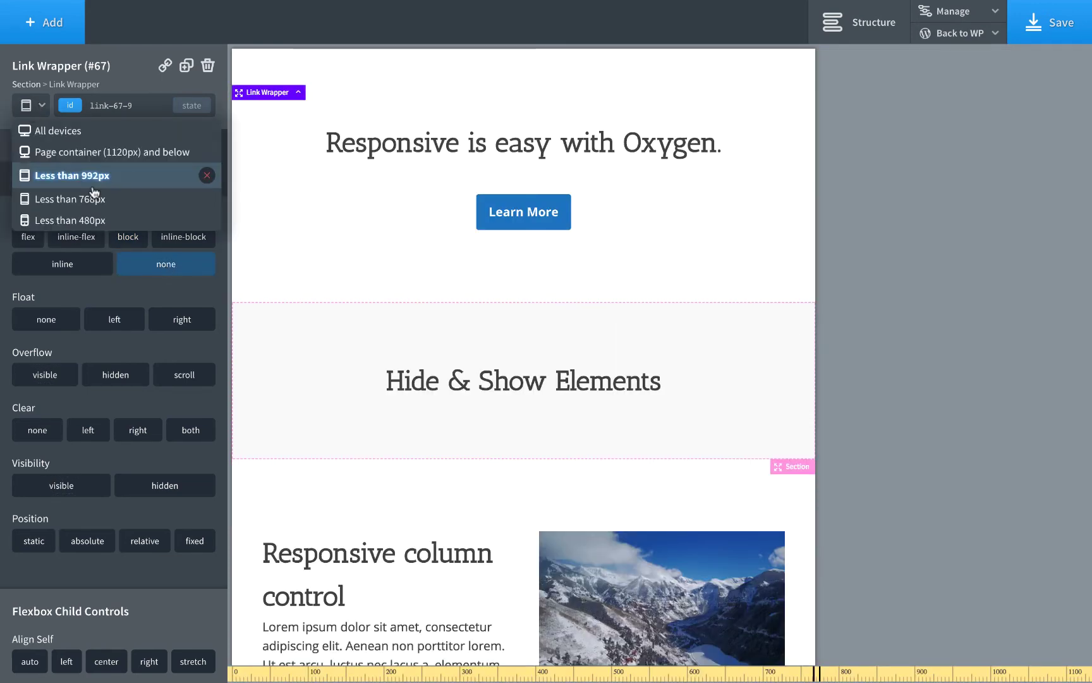
left_click(41, 131)
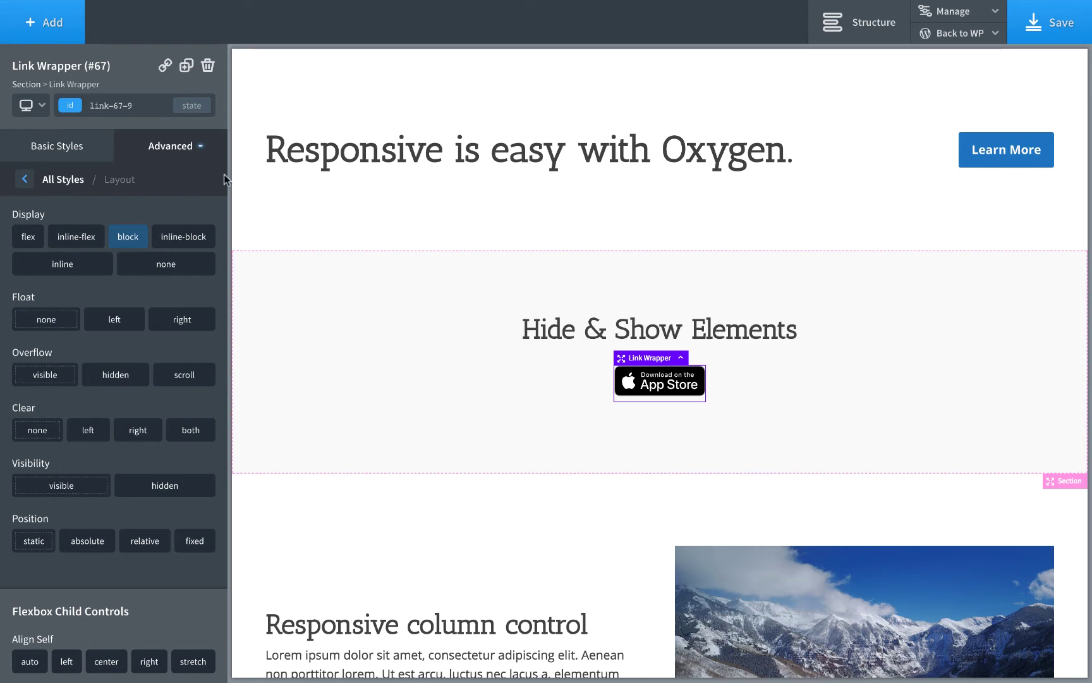
scroll(413, 228, "down", 1)
scroll(413, 229, "down", 3)
scroll(446, 235, "down", 3)
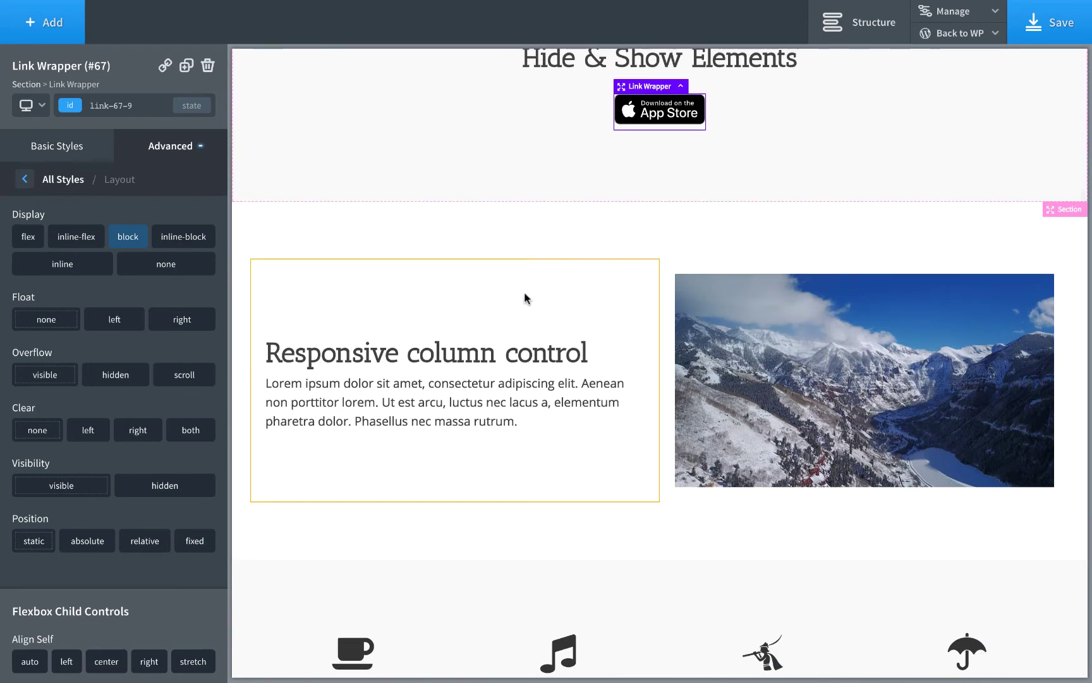
Step: Select Columns (#8) and preview how it stacks below 768px across the breakpoints
left_click(565, 278)
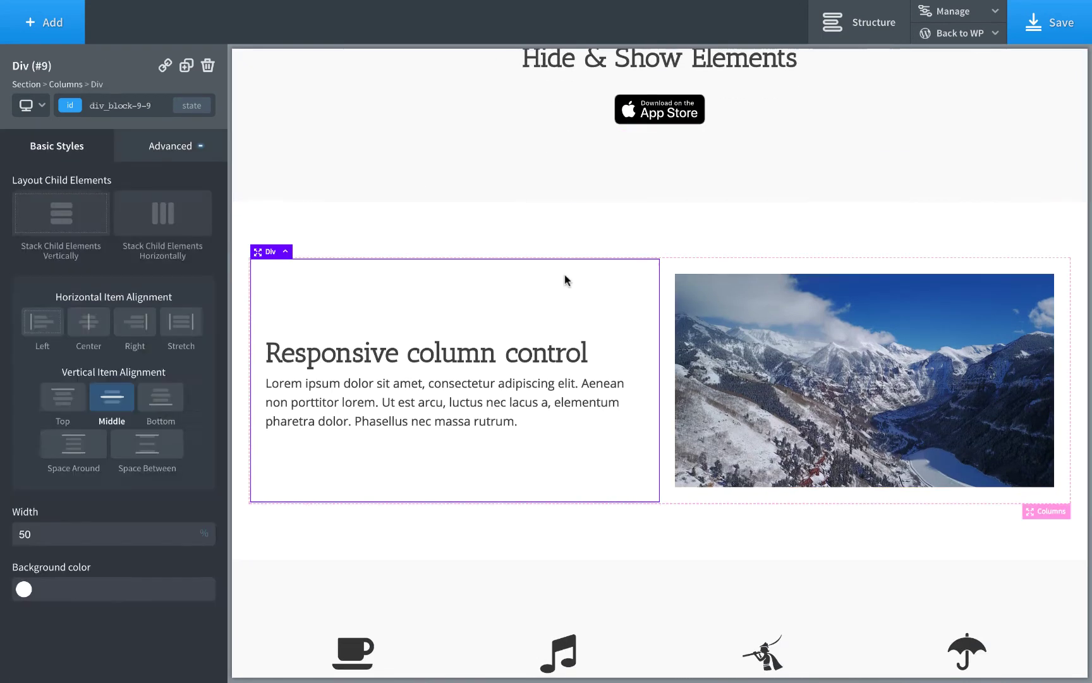
left_click(286, 253)
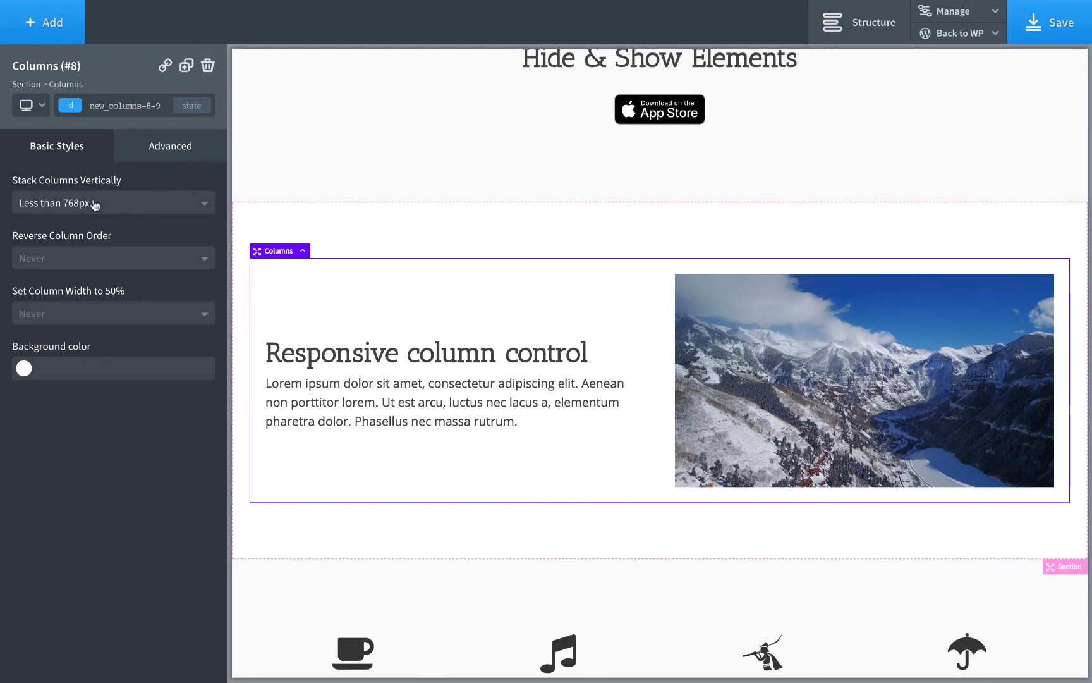
left_click(31, 106)
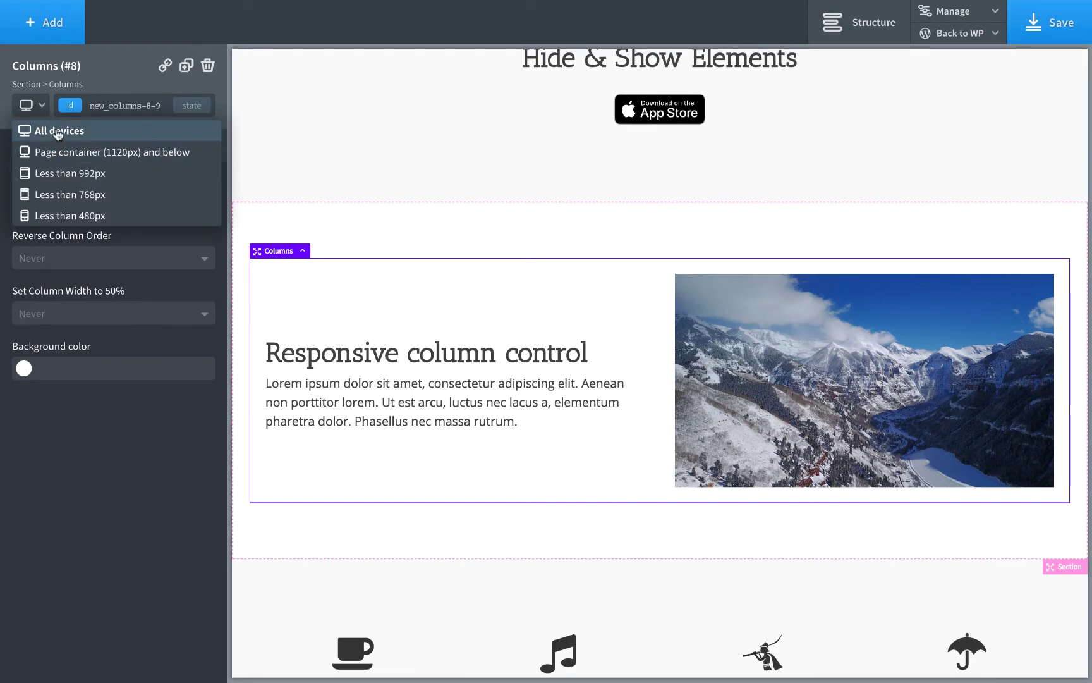
left_click(53, 151)
left_click(41, 110)
left_click(52, 171)
left_click(33, 109)
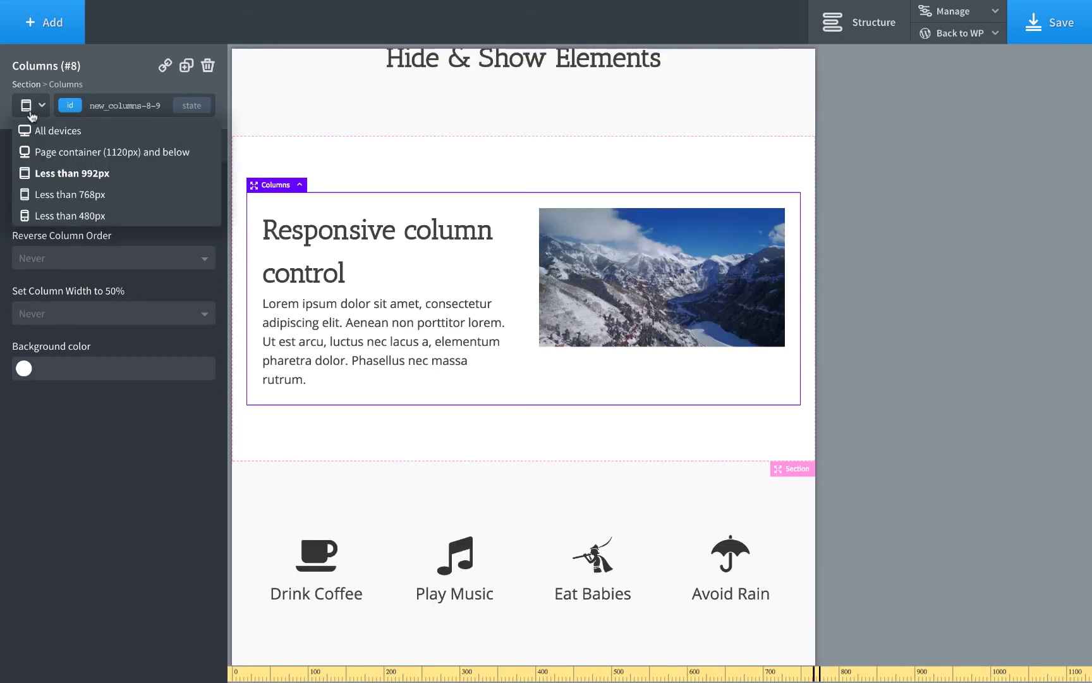
left_click(53, 195)
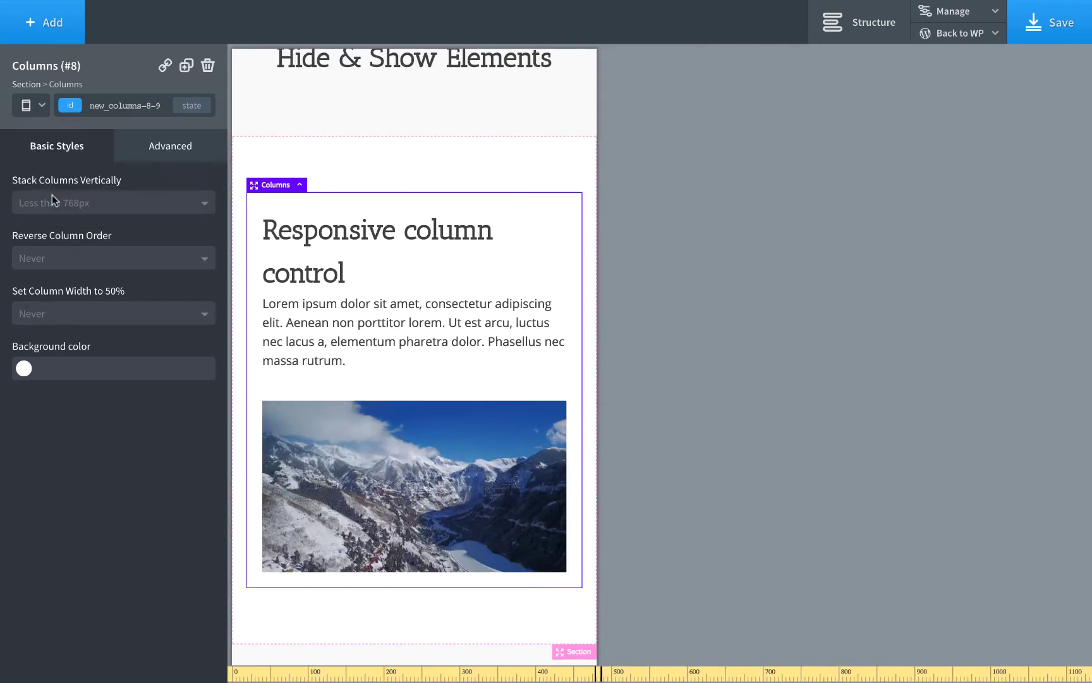
left_click(31, 107)
left_click(37, 131)
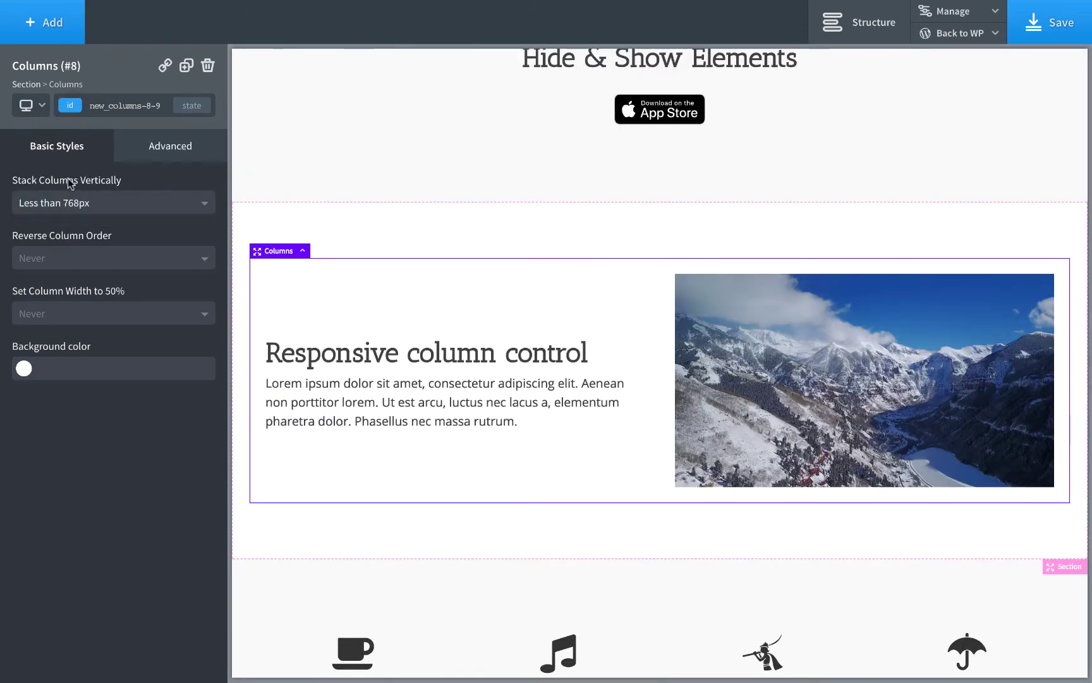
Step: Set Stack Columns Vertically to Less than 992px and confirm in the 992px preview
left_click(80, 204)
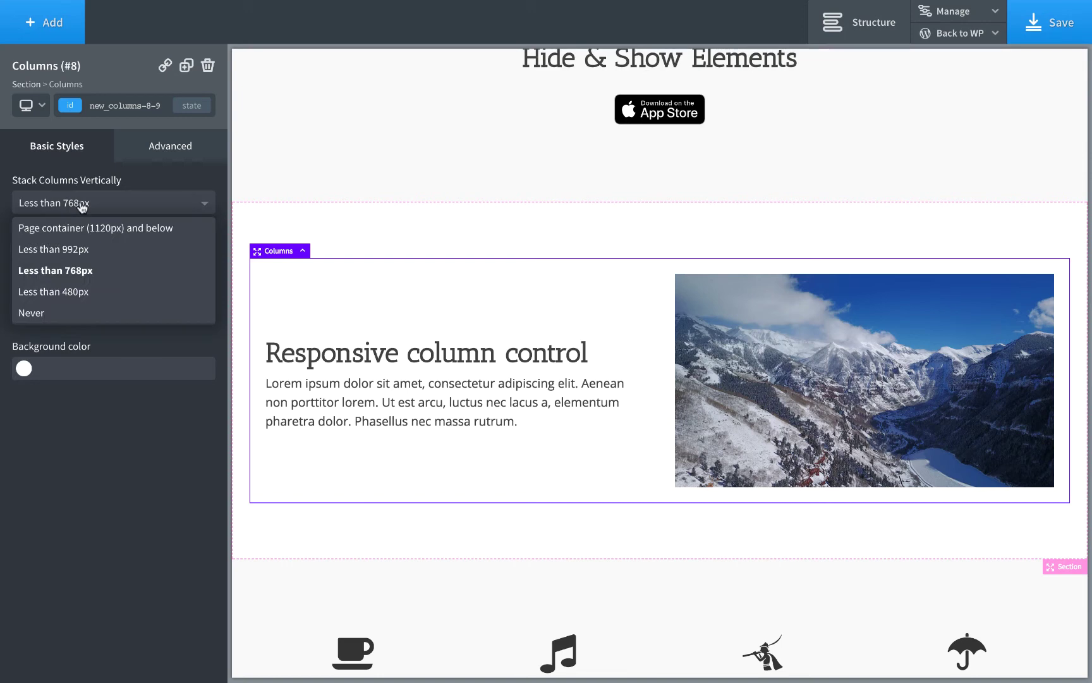
left_click(76, 249)
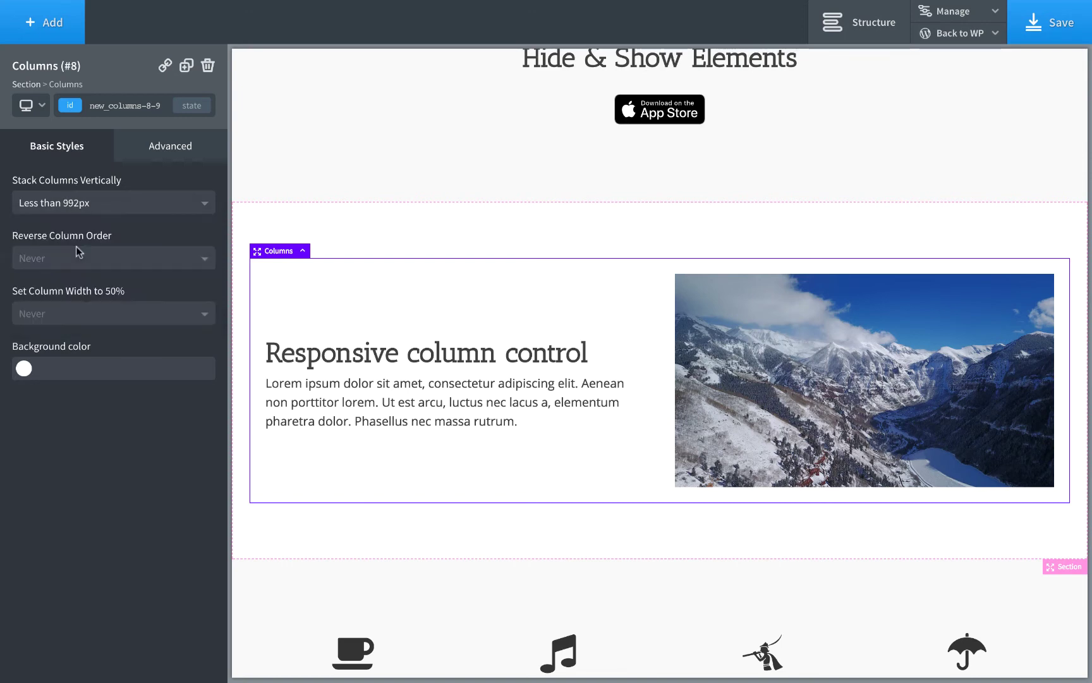
left_click(33, 106)
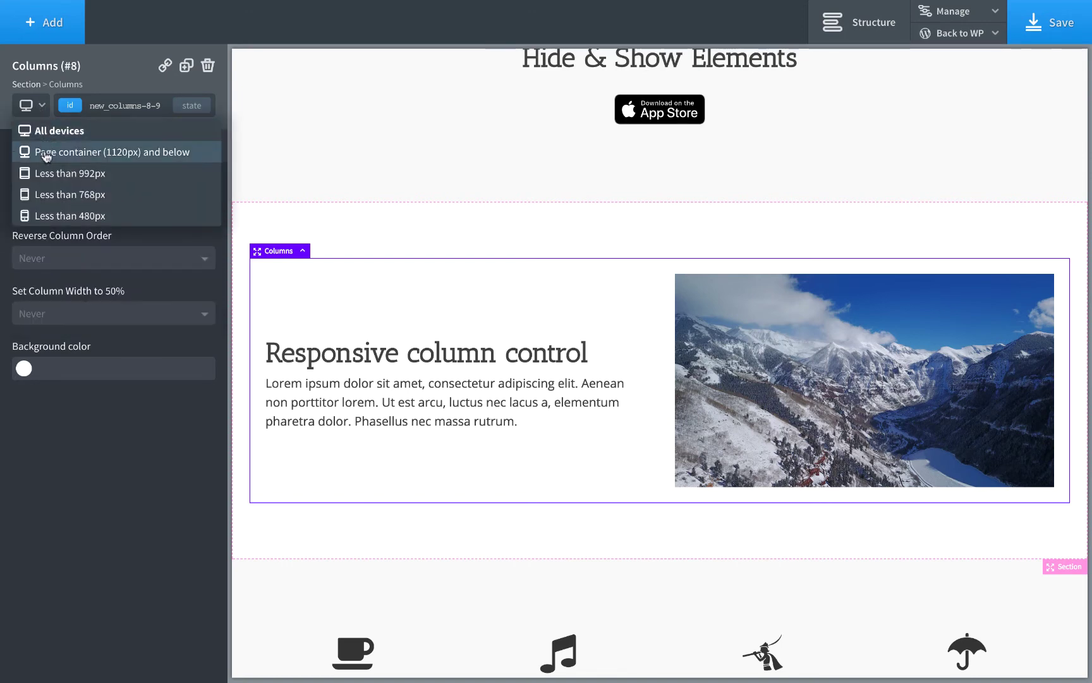
left_click(44, 152)
left_click(30, 106)
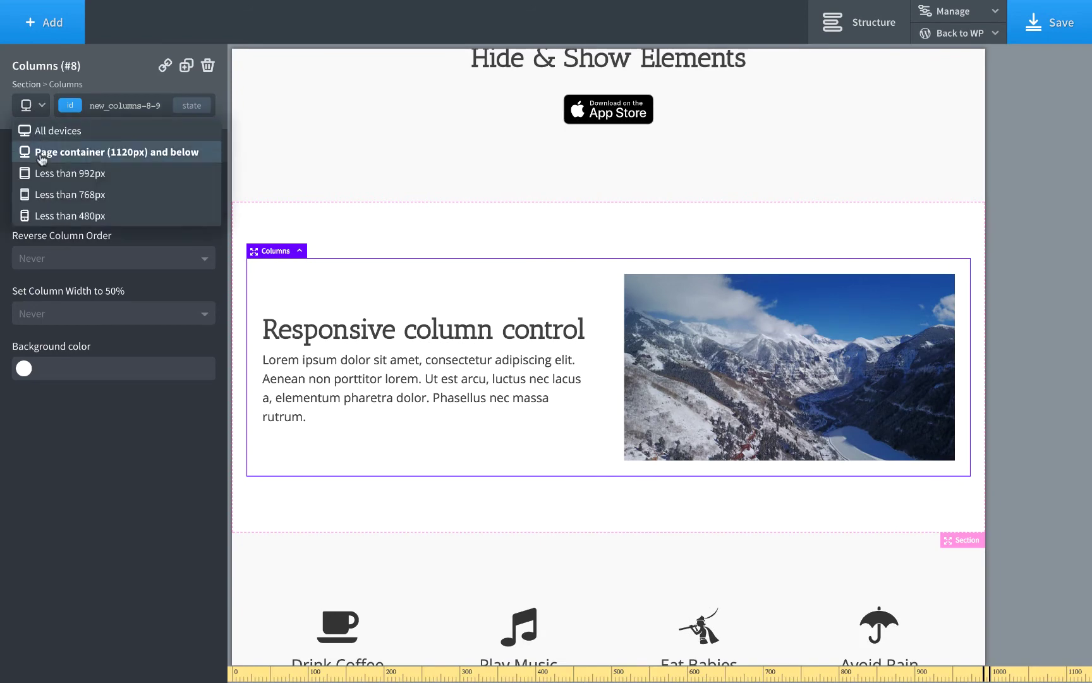
left_click(41, 174)
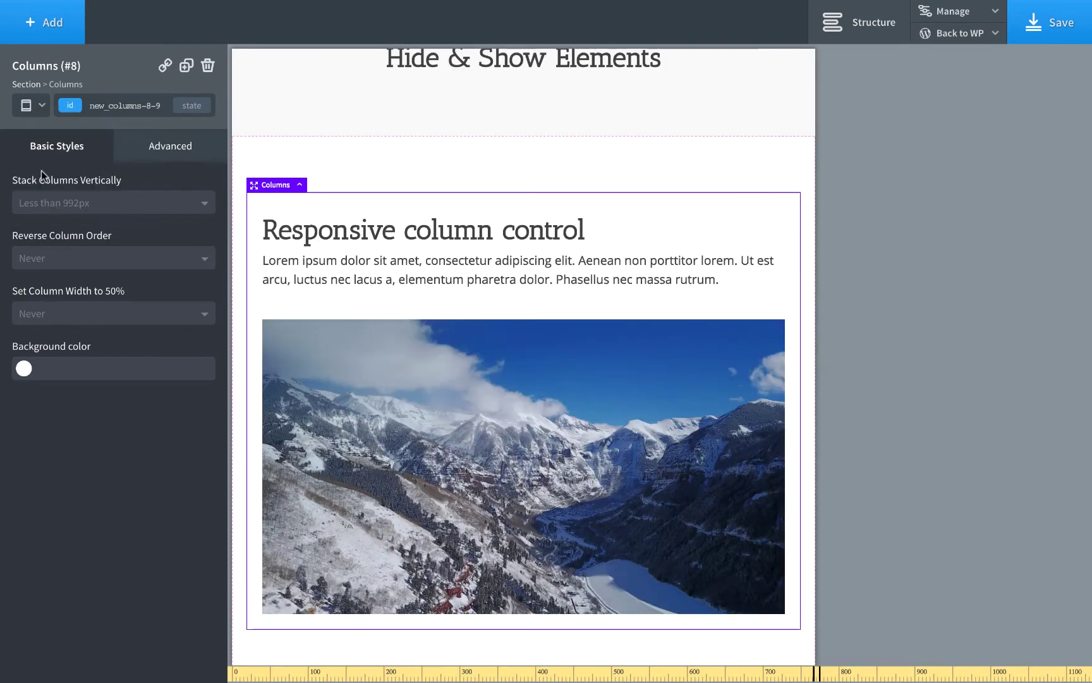
left_click(34, 113)
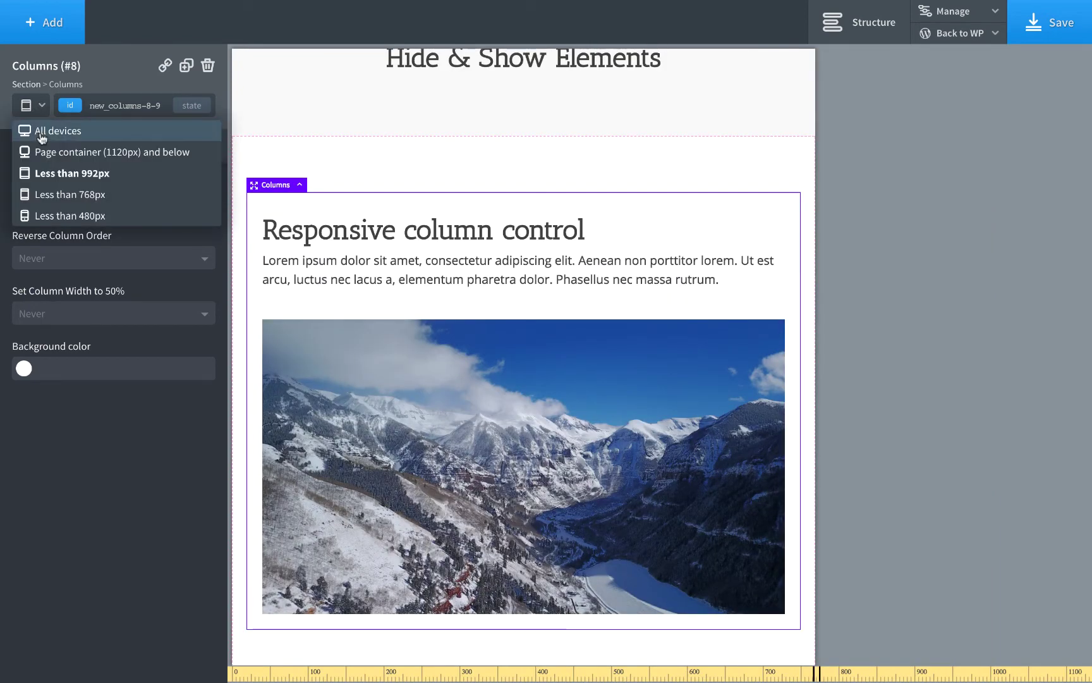
left_click(40, 131)
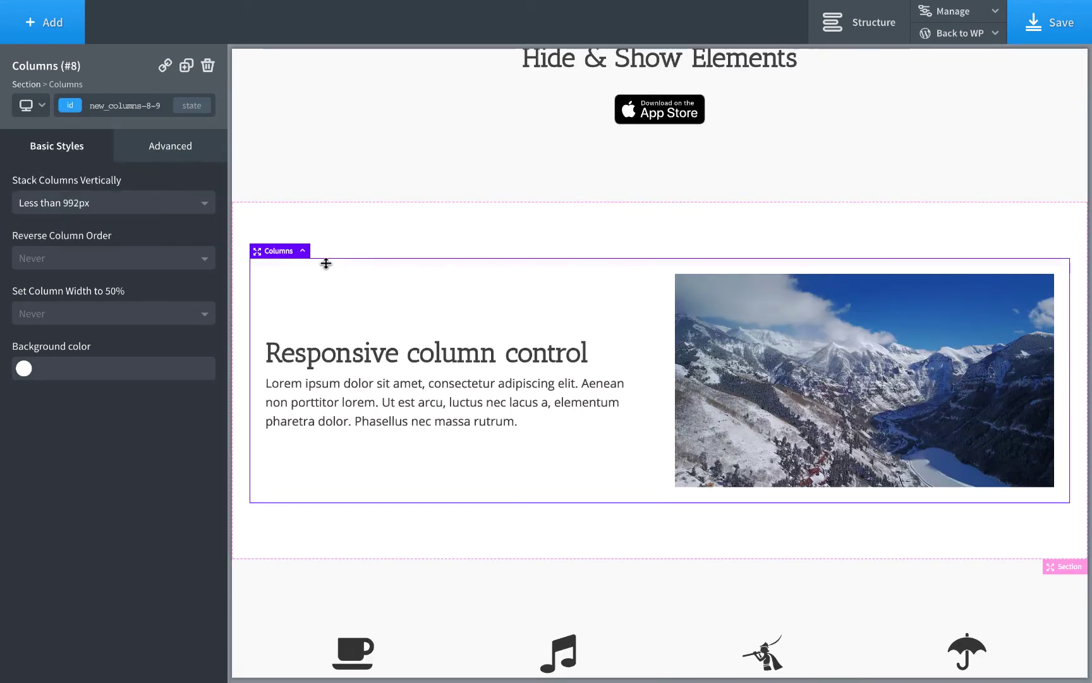
Step: Duplicate the Columns block and drag Div (#88) above Div (#85) in Structure to put the image first
left_click(186, 66)
scroll(626, 444, "down", 1)
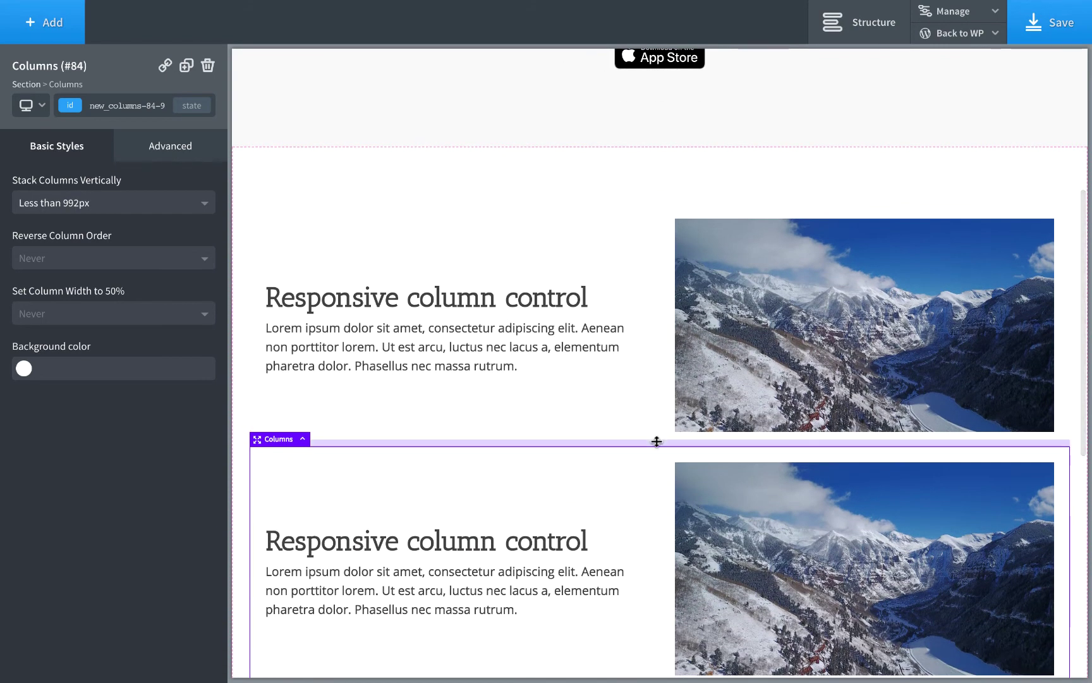
left_click_drag(656, 440, 675, 475)
scroll(704, 451, "down", 4)
scroll(703, 451, "down", 1)
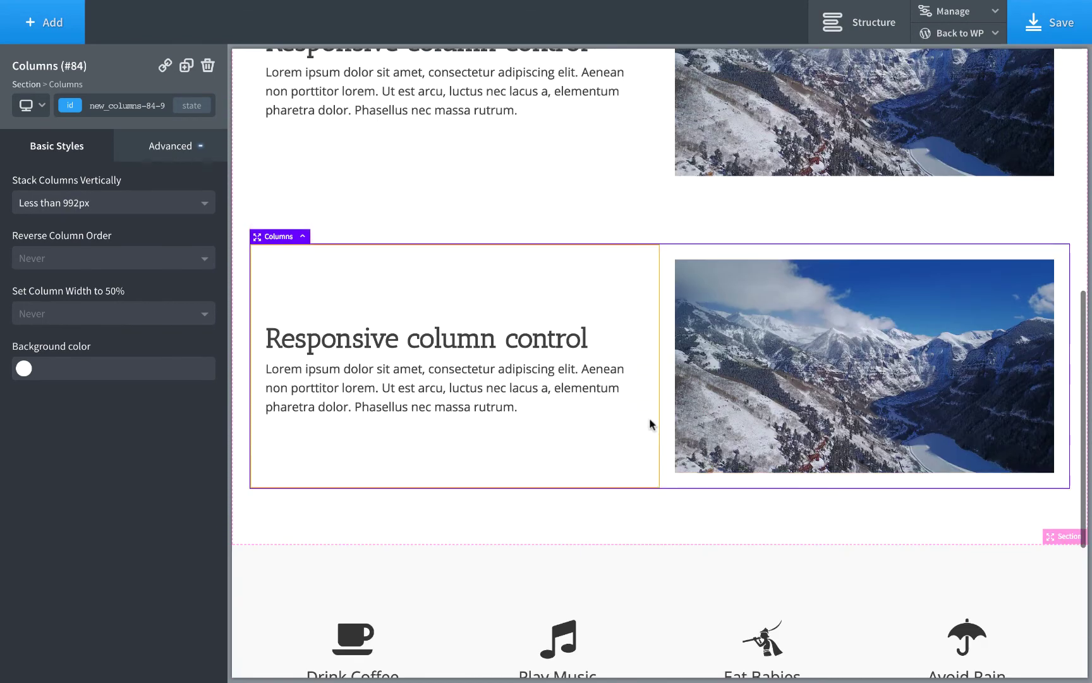
left_click(857, 22)
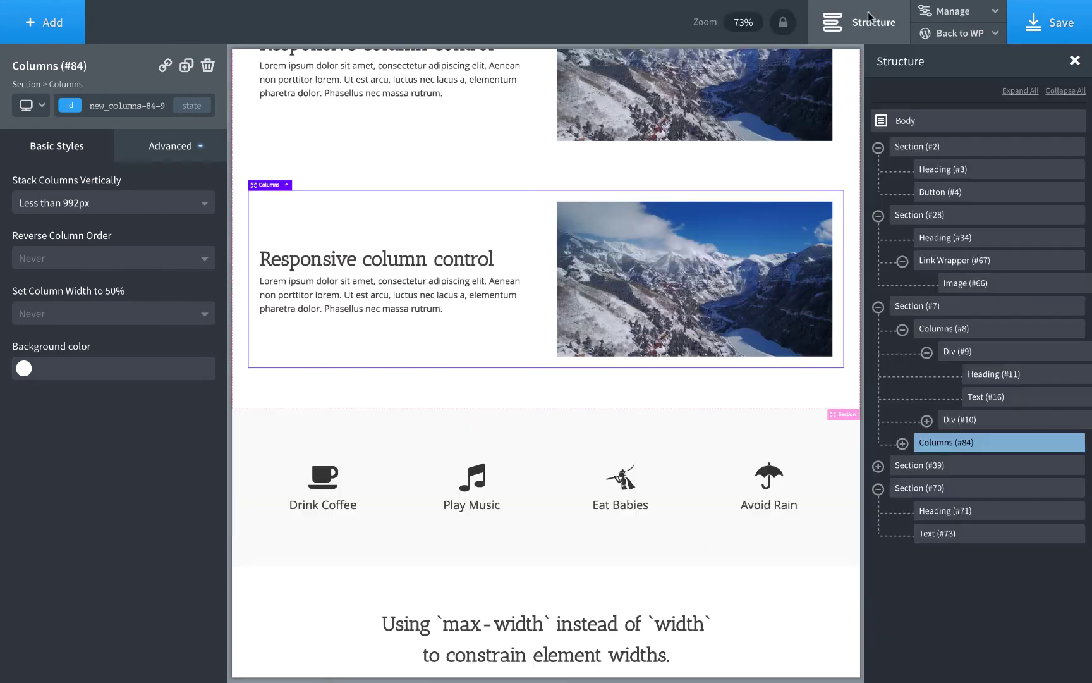
left_click(548, 294)
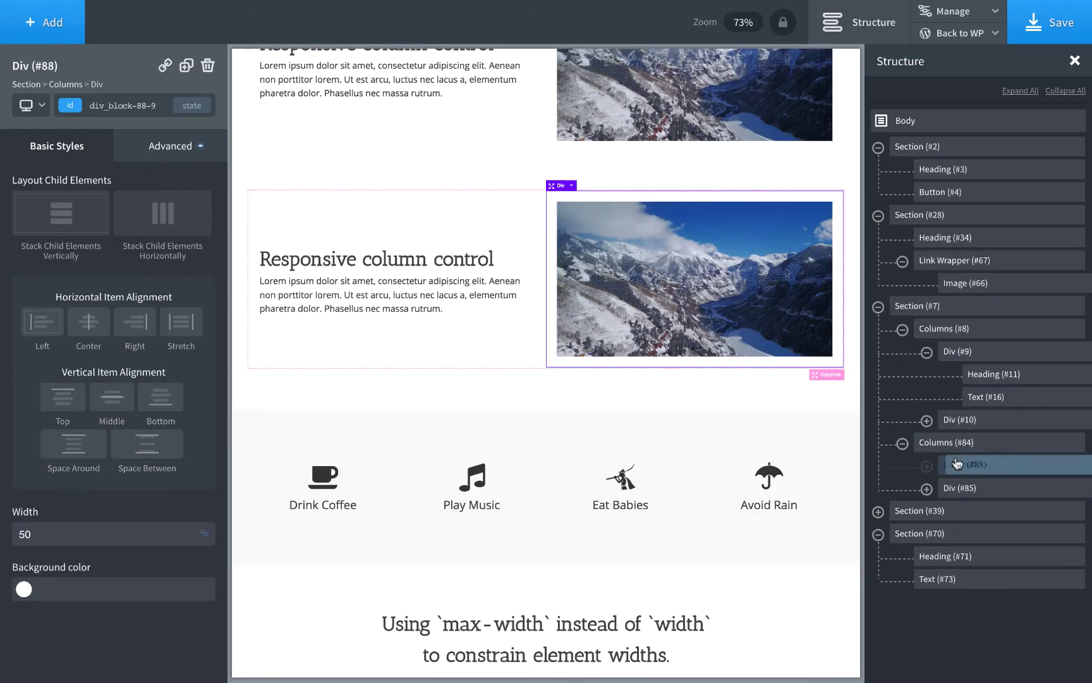
left_click_drag(957, 495, 960, 466)
left_click(861, 35)
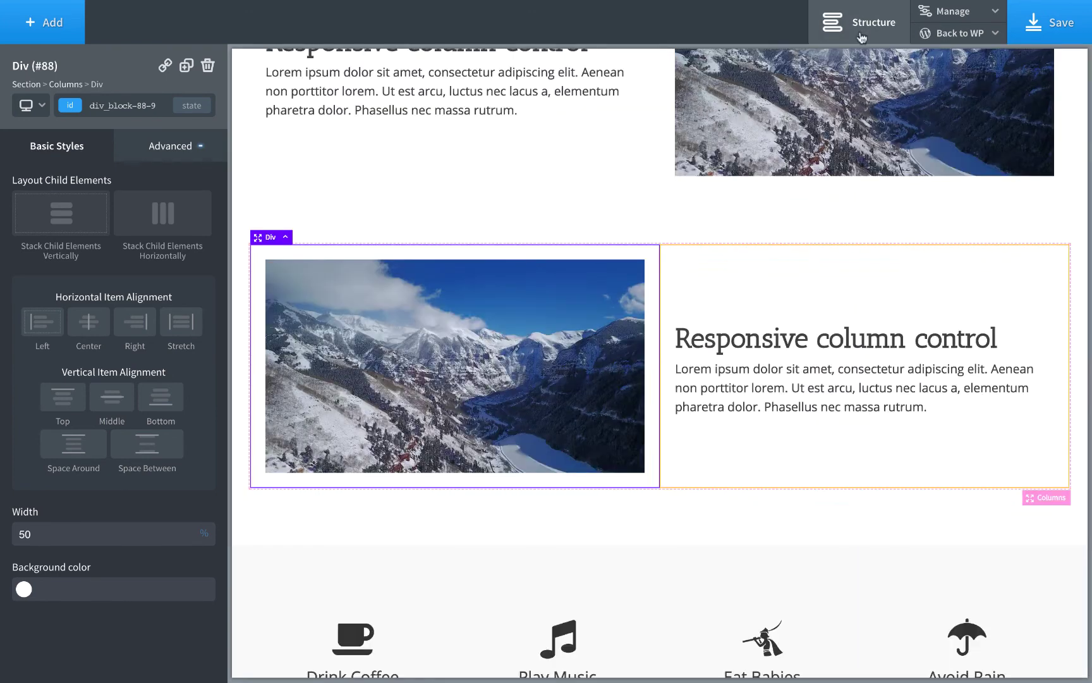
Step: Select Columns (#84) and set Reverse Column Order to Less than 992px
left_click(46, 115)
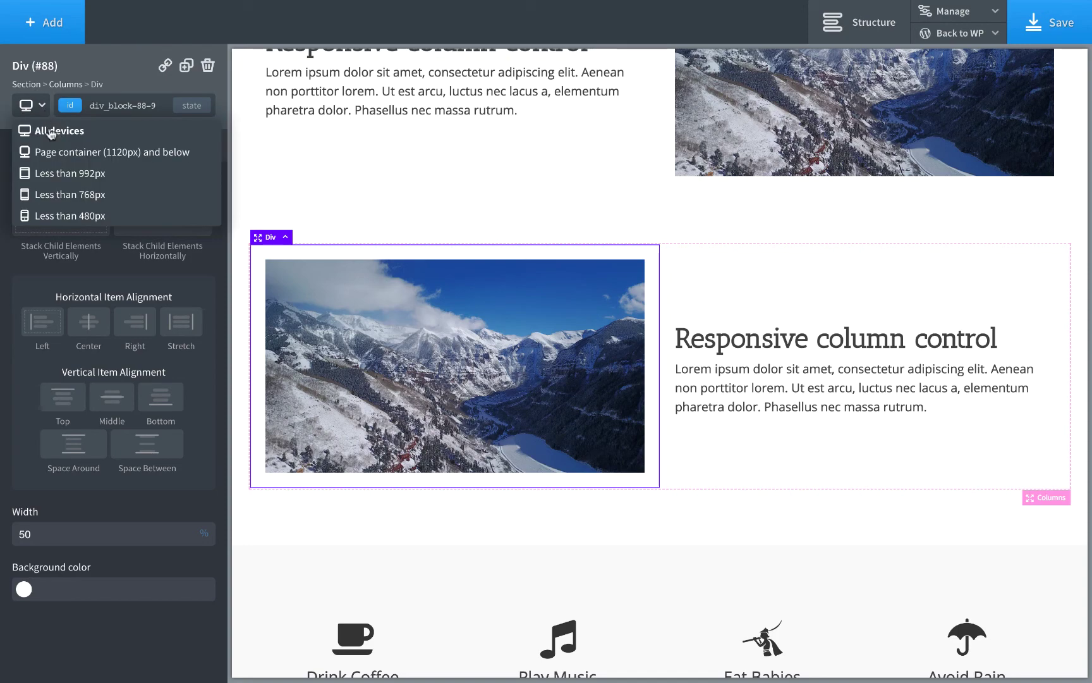
left_click(60, 251)
scroll(562, 295, "up", 5)
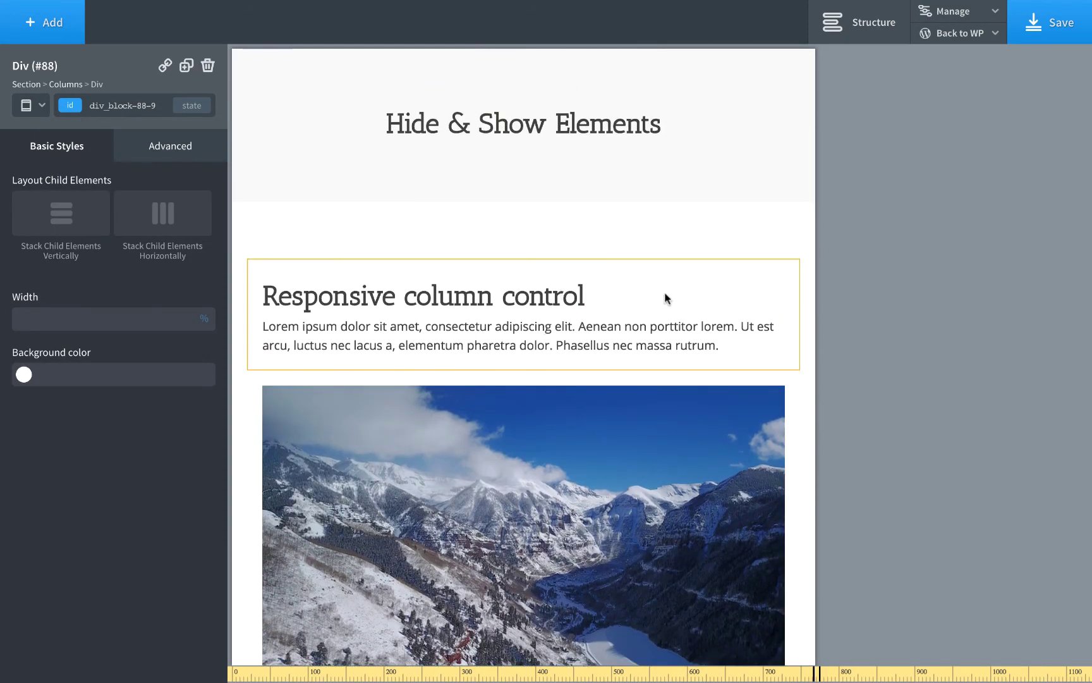
scroll(666, 294, "down", 1)
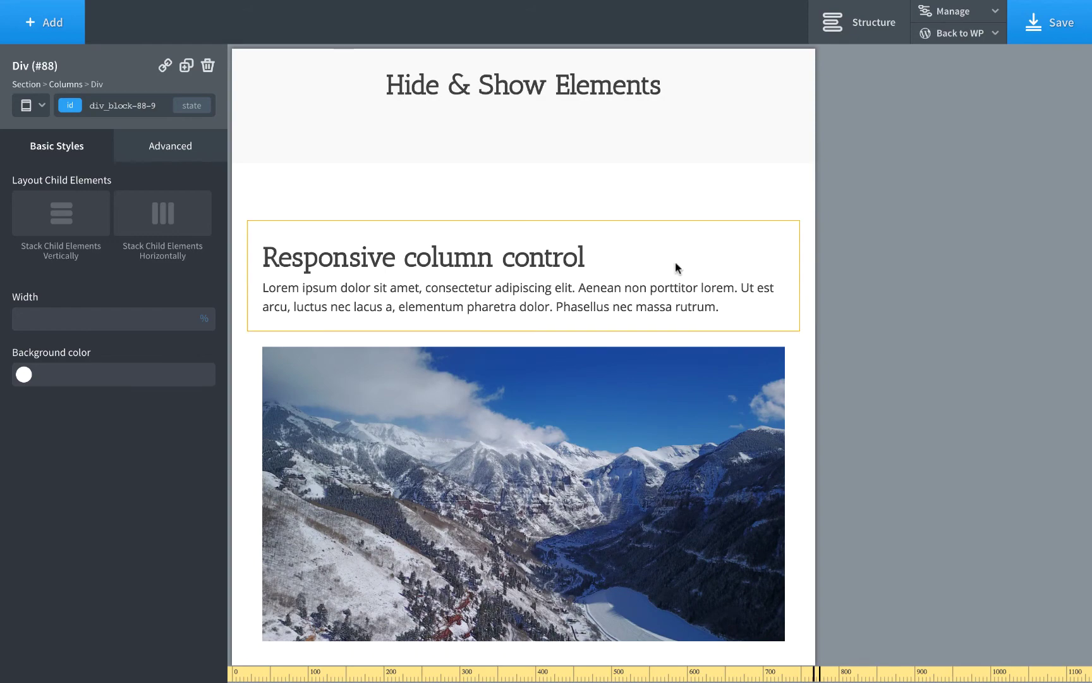
scroll(498, 448, "down", 10)
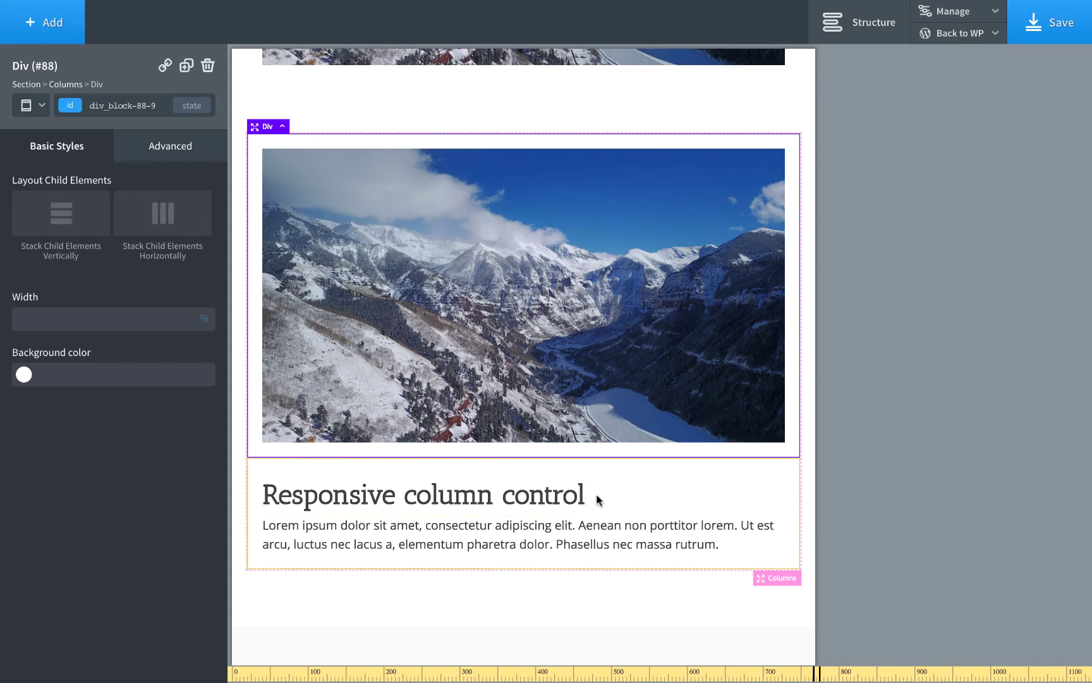
left_click(780, 581)
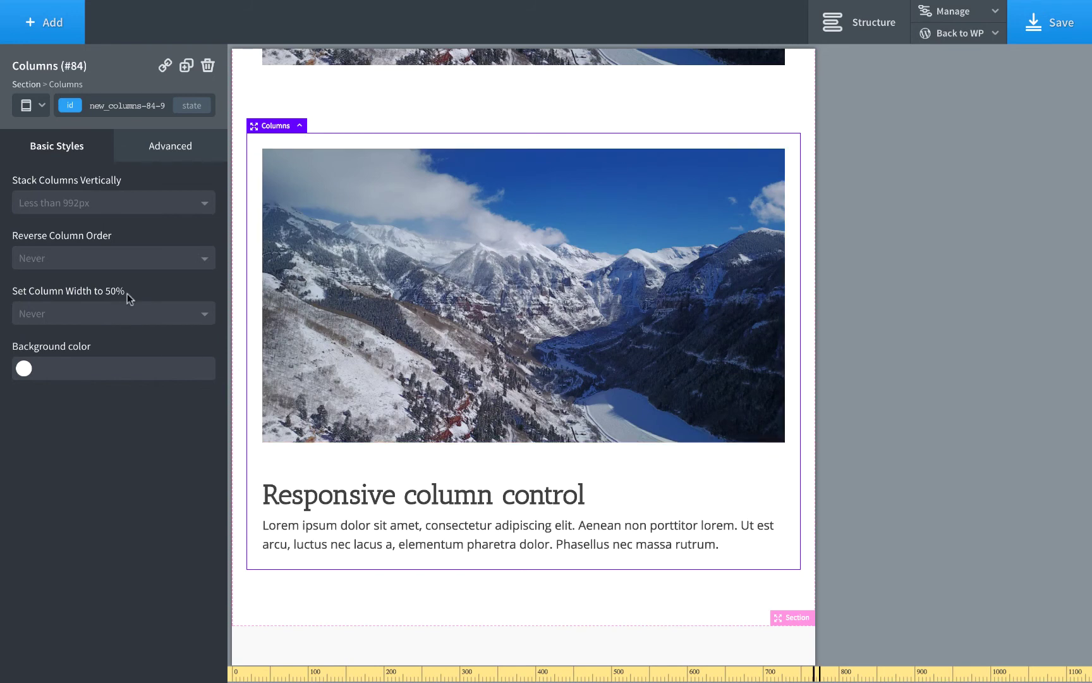
left_click(120, 259)
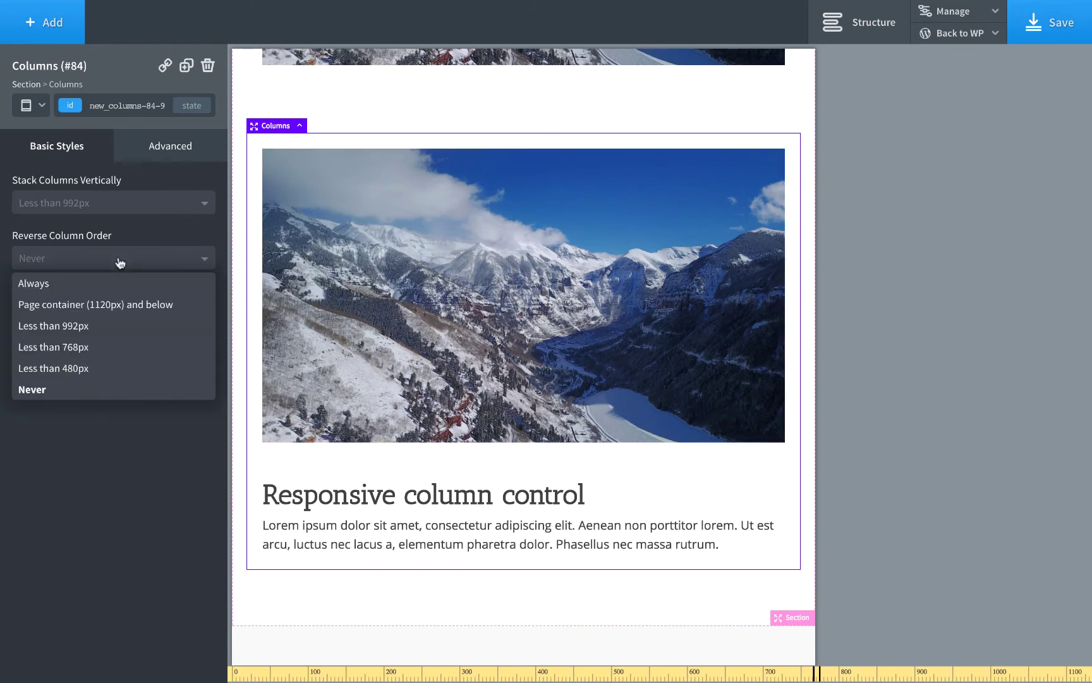
left_click(101, 325)
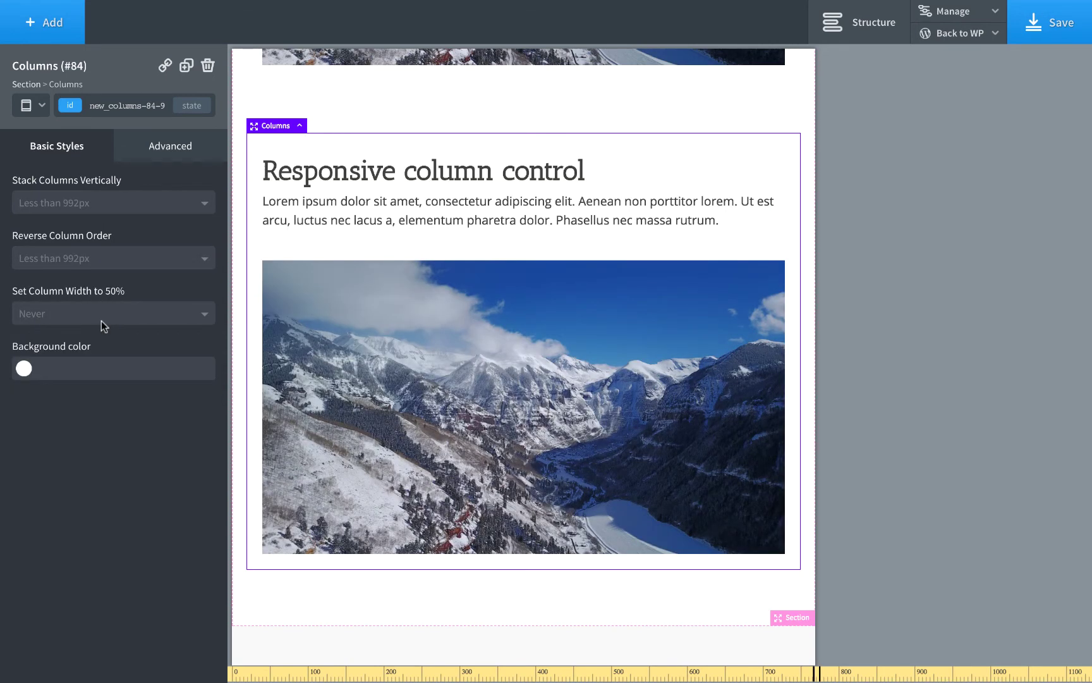
Step: Compare the All devices and below-992px previews, ending at full width
left_click(32, 105)
left_click(39, 129)
scroll(425, 285, "up", 3)
scroll(425, 285, "up", 5)
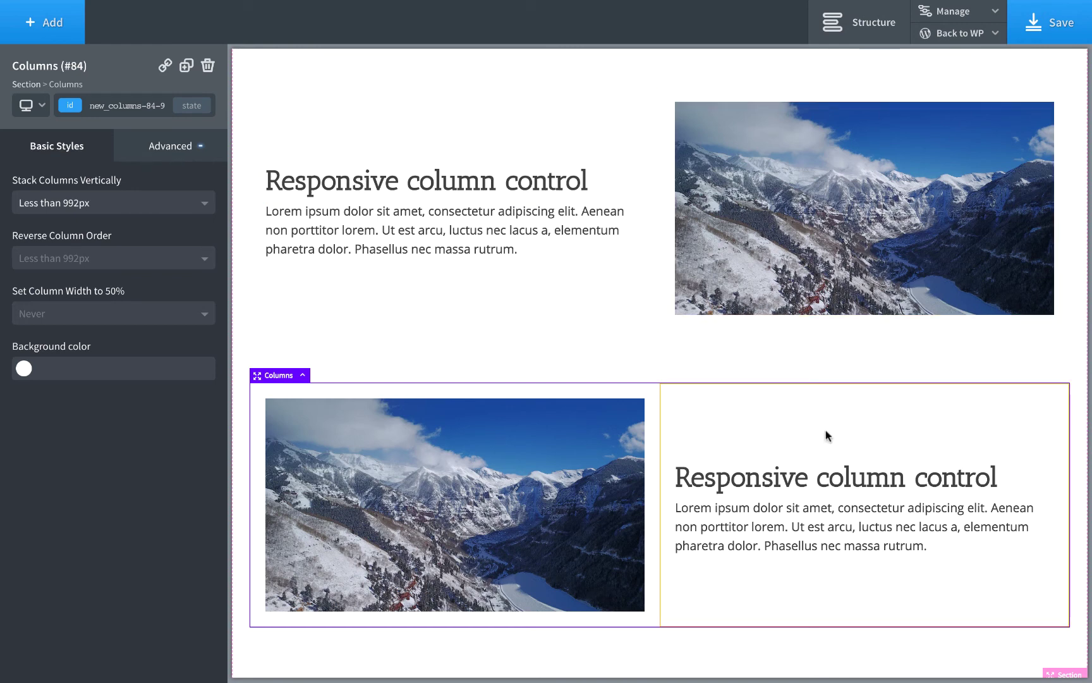
left_click(39, 108)
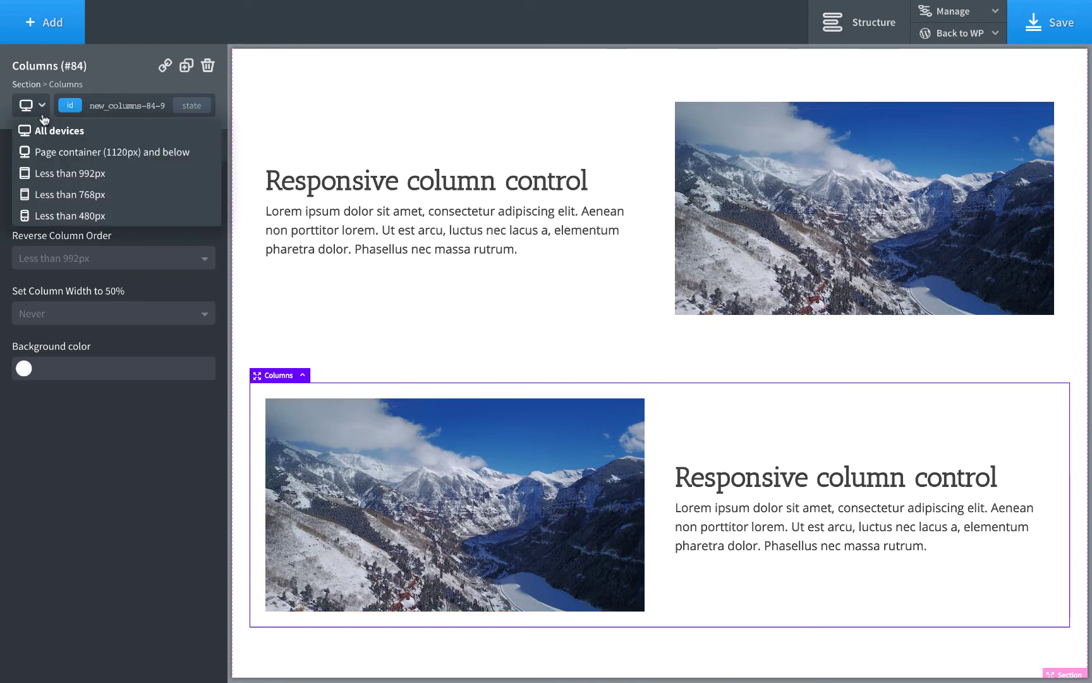
left_click(53, 175)
scroll(443, 319, "down", 3)
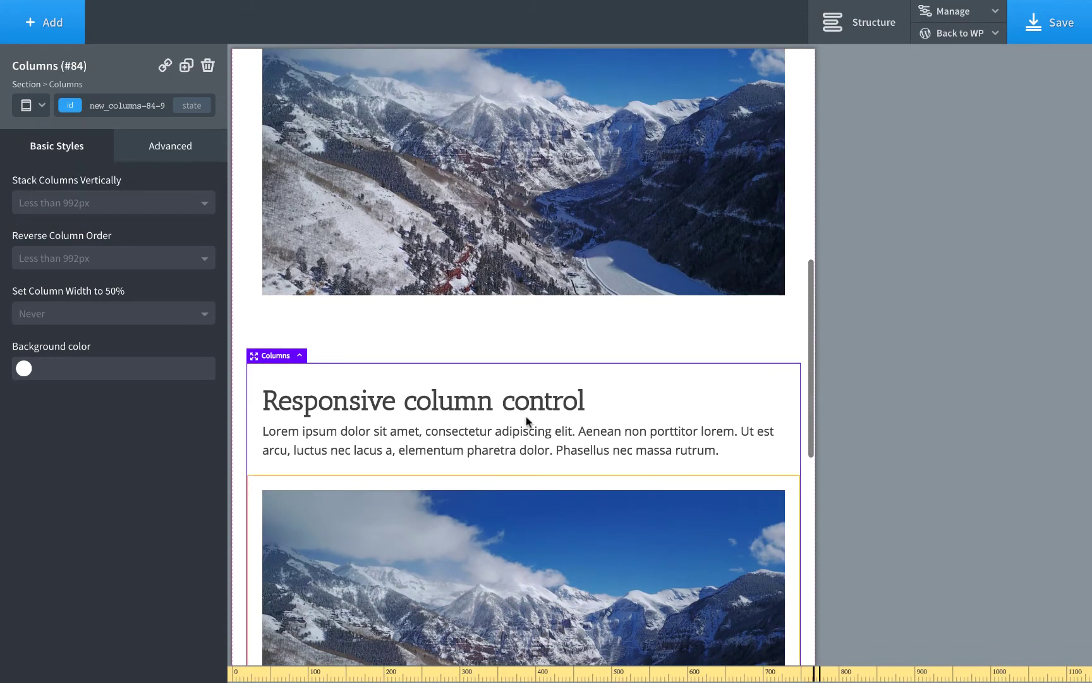
scroll(539, 377, "up", 2)
scroll(538, 376, "up", 1)
scroll(548, 342, "down", 3)
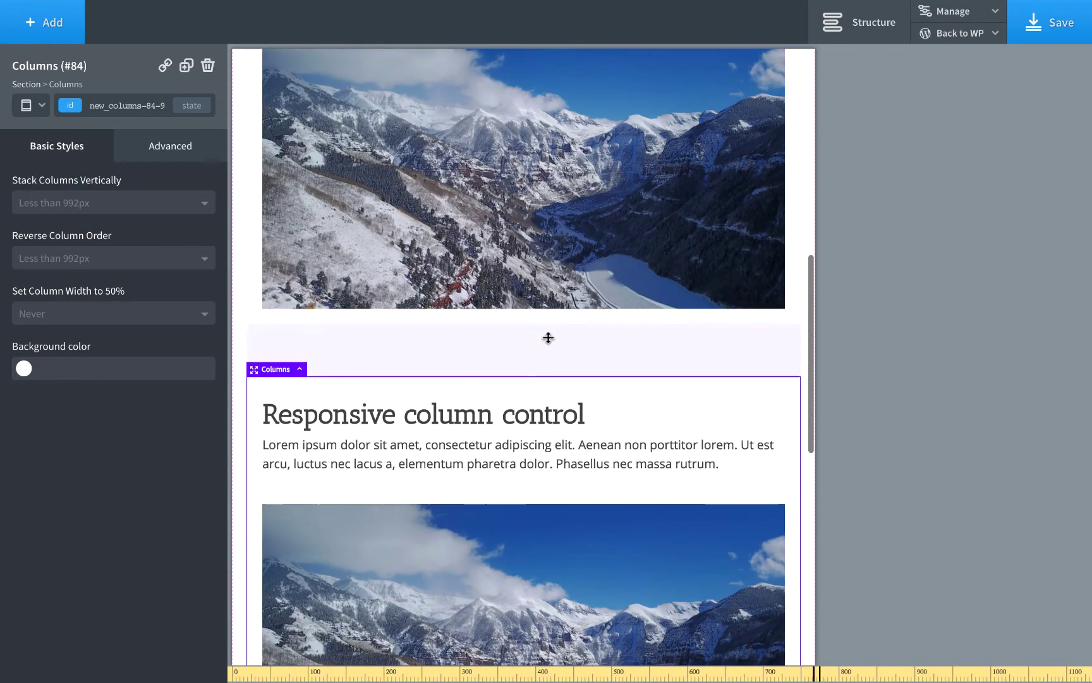
scroll(548, 342, "down", 2)
left_click(34, 106)
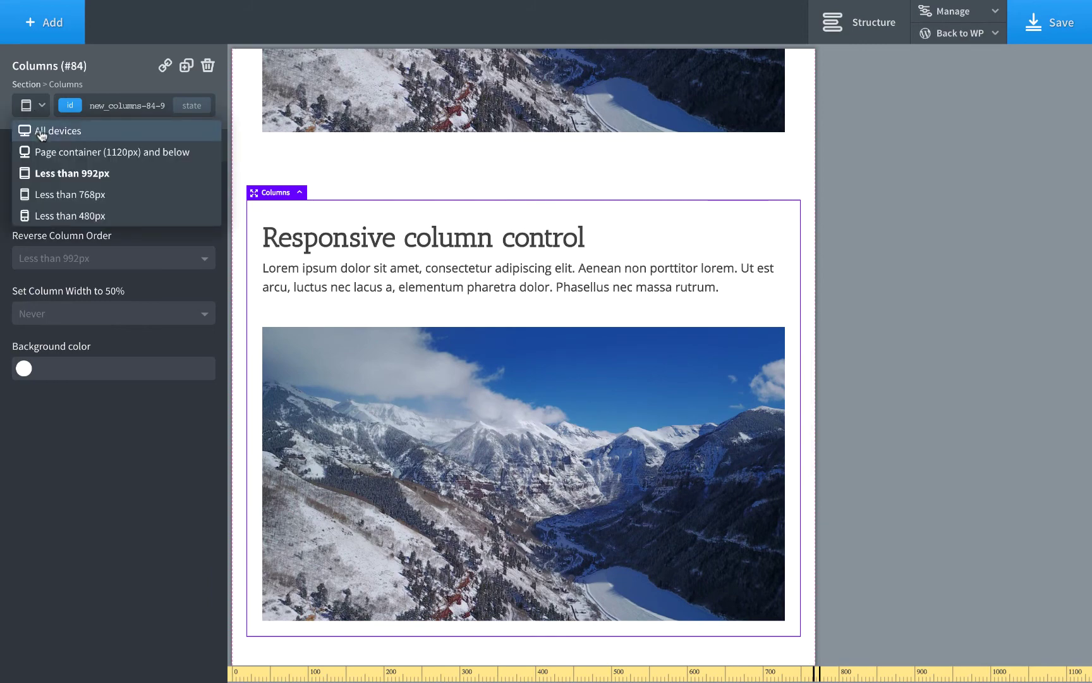
left_click(41, 129)
scroll(413, 329, "up", 2)
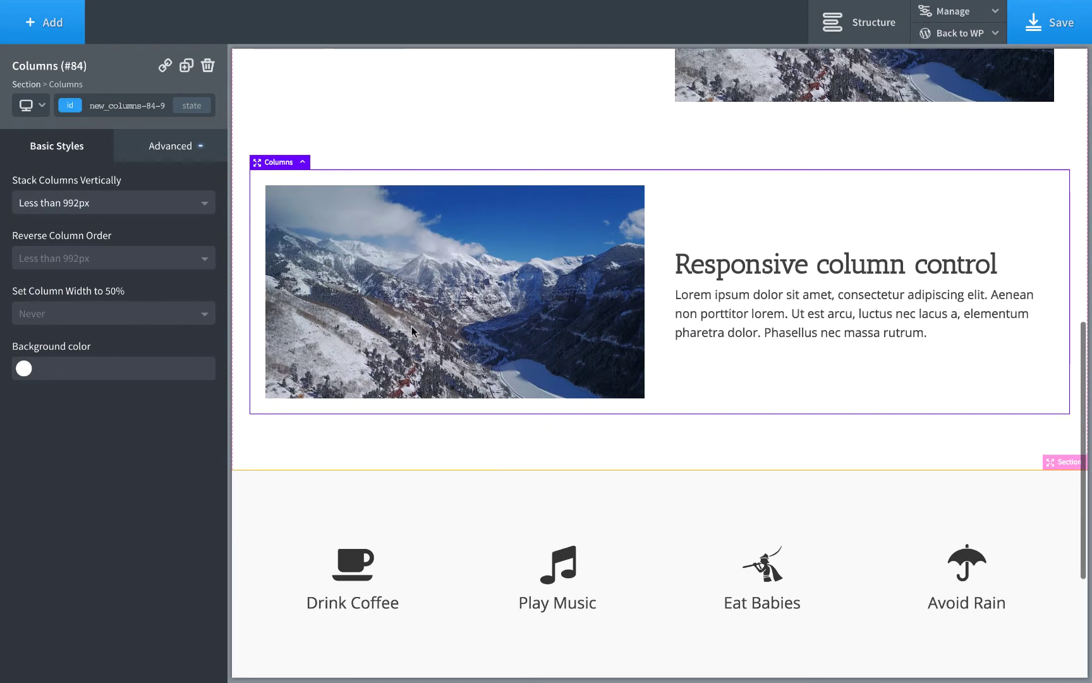
scroll(412, 330, "down", 2)
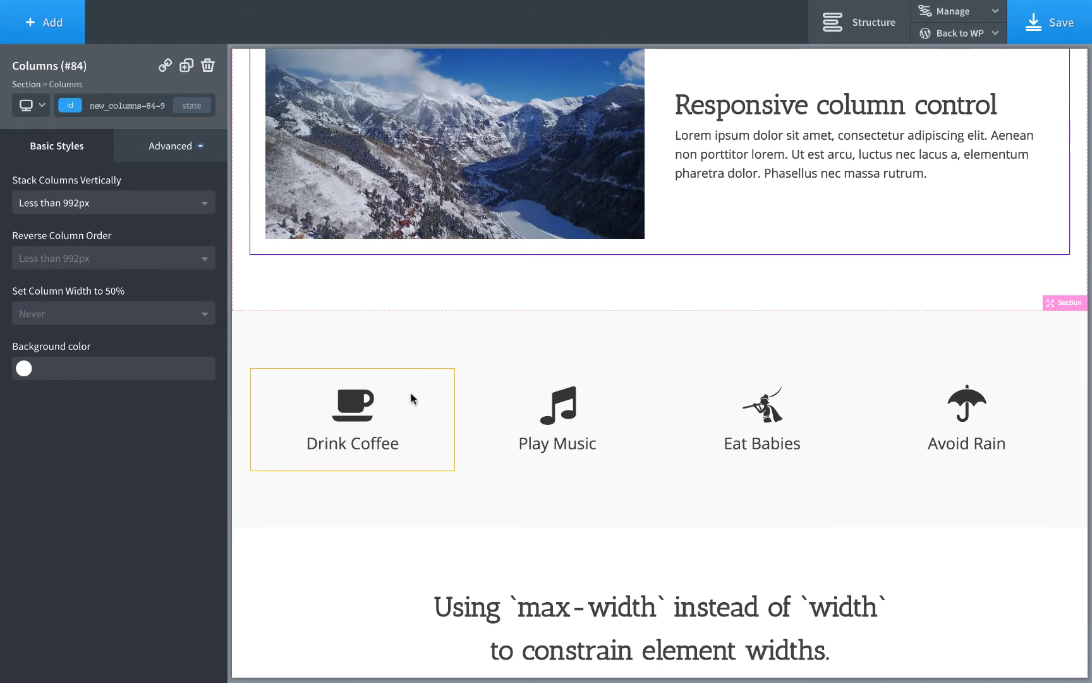
scroll(474, 310, "up", 1)
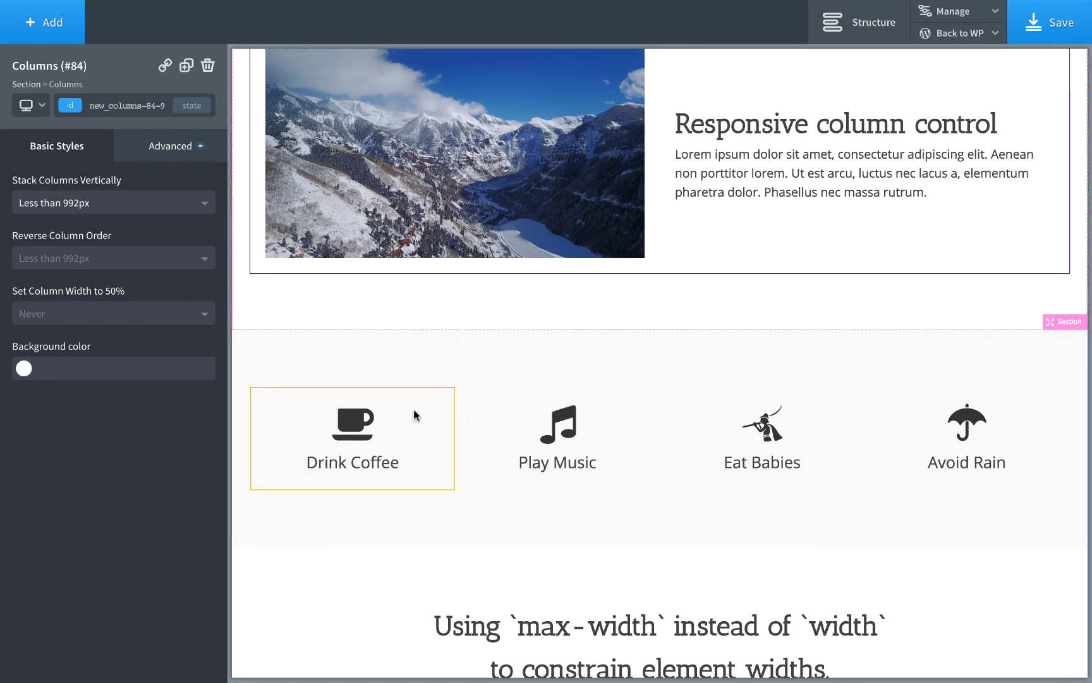
Step: Select the Columns (#40) row holding the four icon columns
left_click(527, 363)
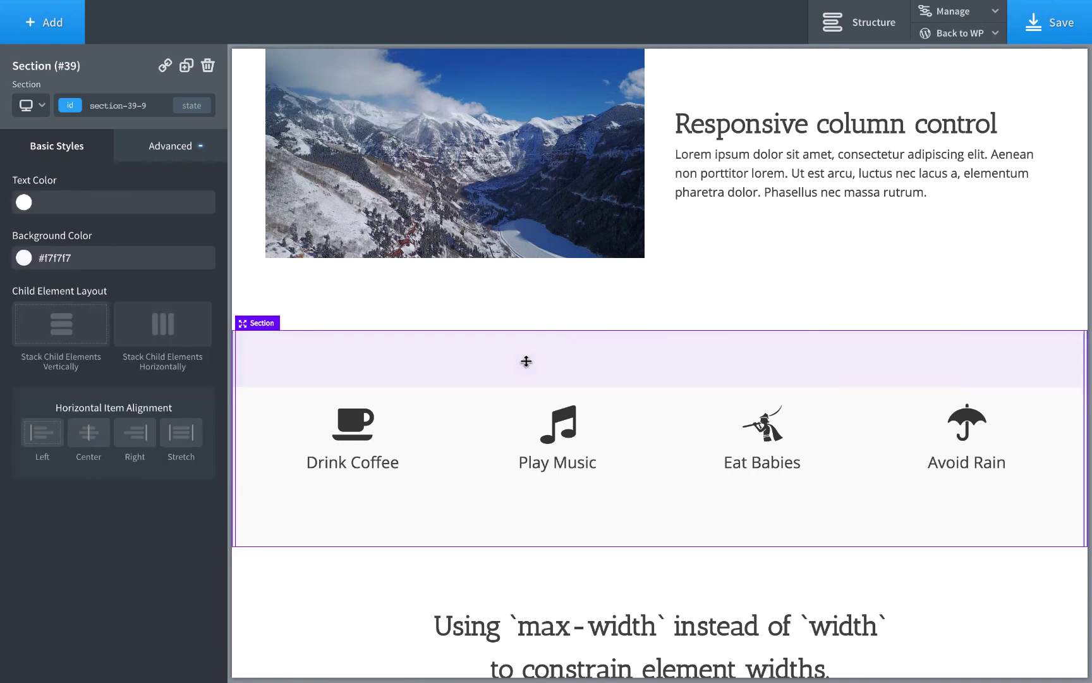
left_click(410, 440)
left_click(500, 434)
left_click(705, 424)
left_click(917, 432)
left_click(1046, 499)
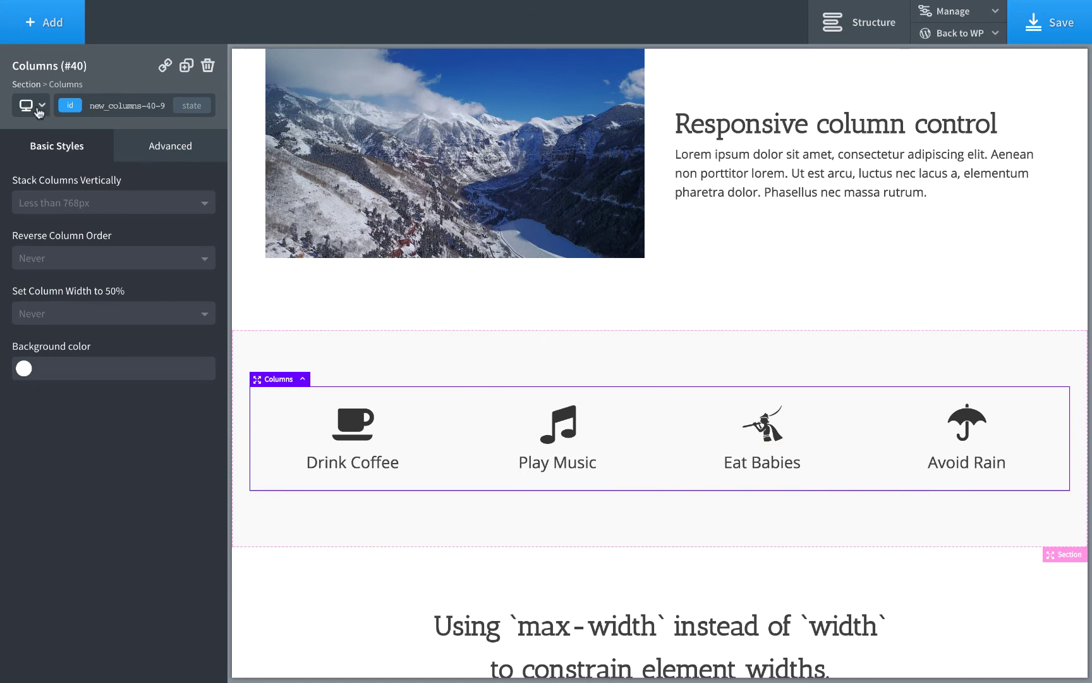
Step: Set Stack Columns Vertically to Less than 480px and preview at phone width and 992px
left_click(80, 211)
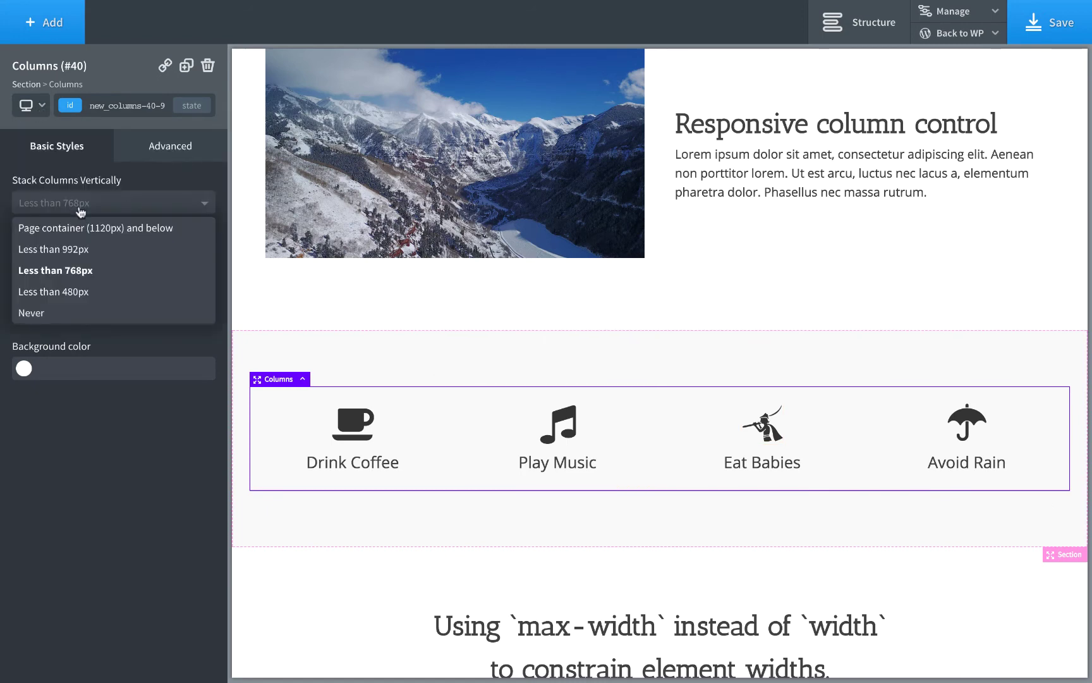
left_click(80, 291)
mouse_move(27, 105)
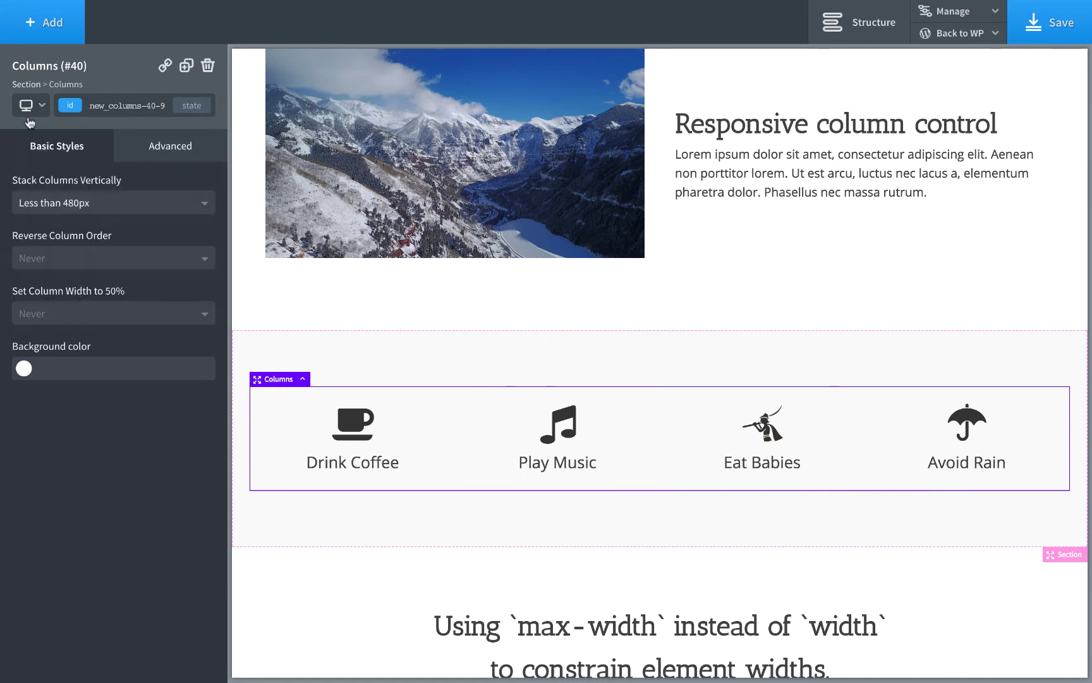
left_click(63, 214)
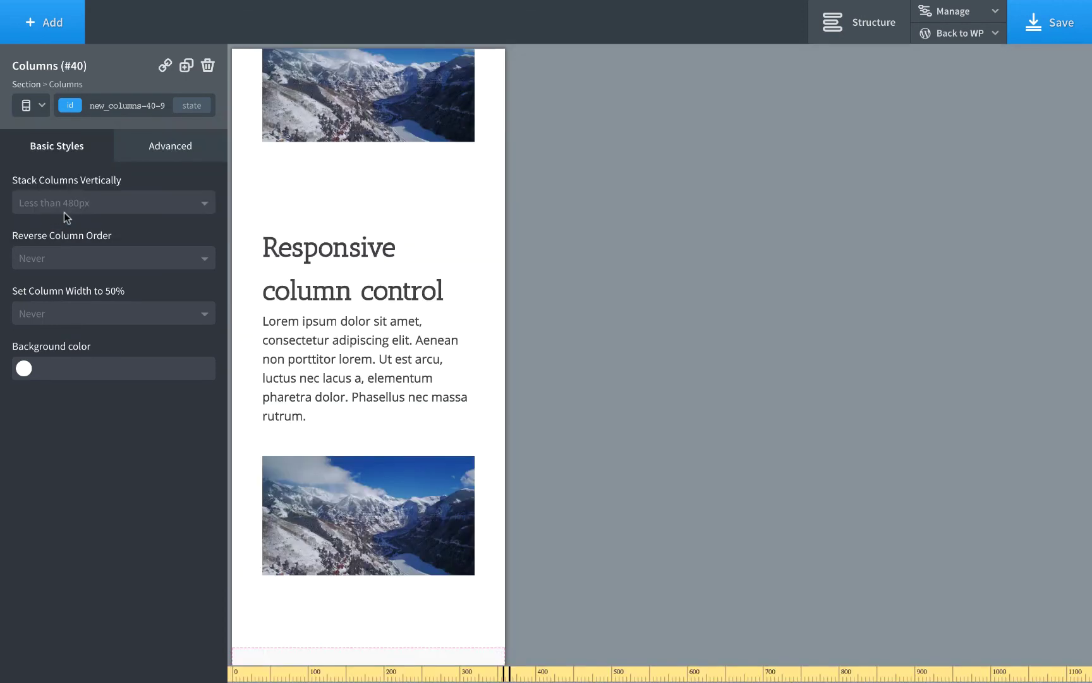
scroll(296, 283, "down", 3)
scroll(296, 283, "down", 3)
scroll(372, 347, "down", 2)
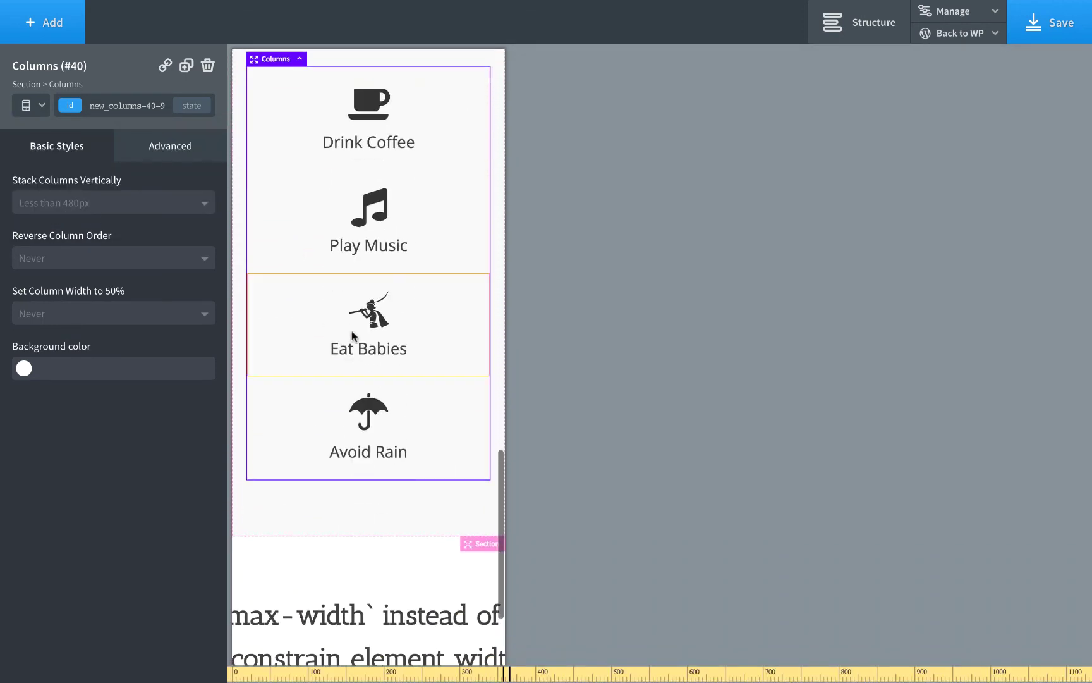
left_click(36, 117)
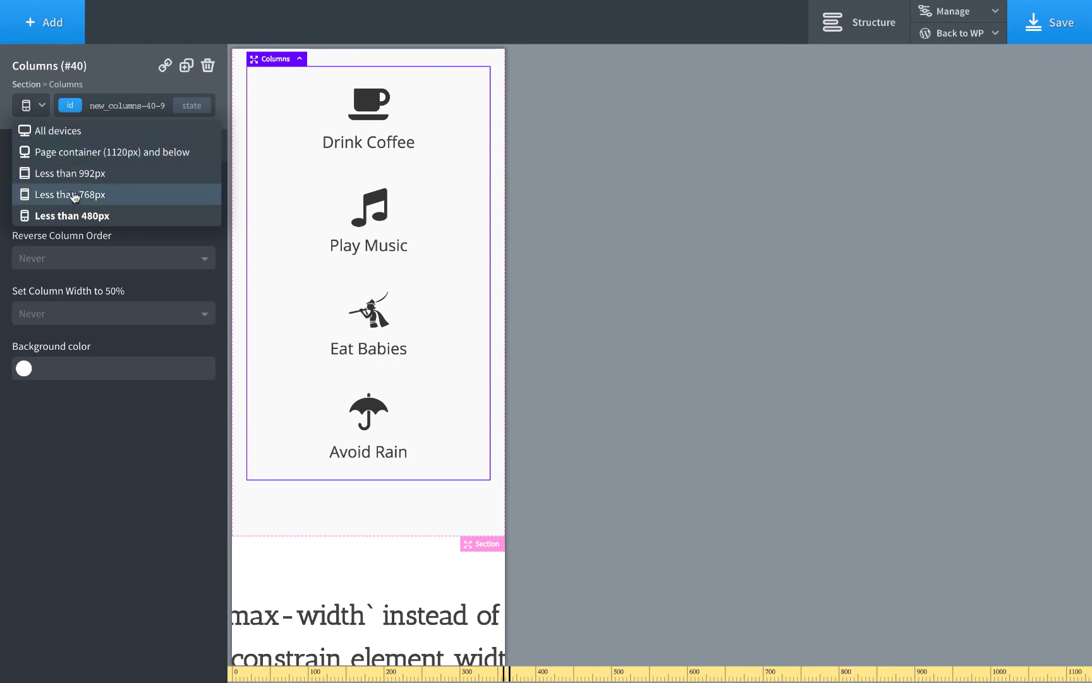
left_click(79, 173)
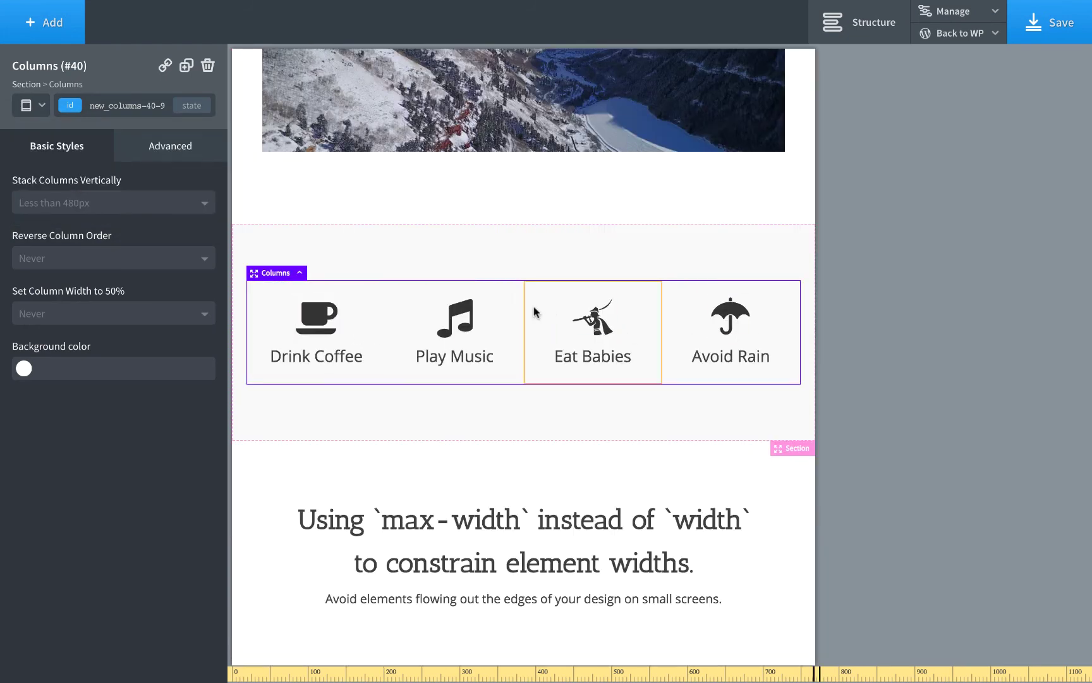
Step: Set 'Set Column Width to 50%' to Less than 992px and check the desktop preview
left_click(108, 314)
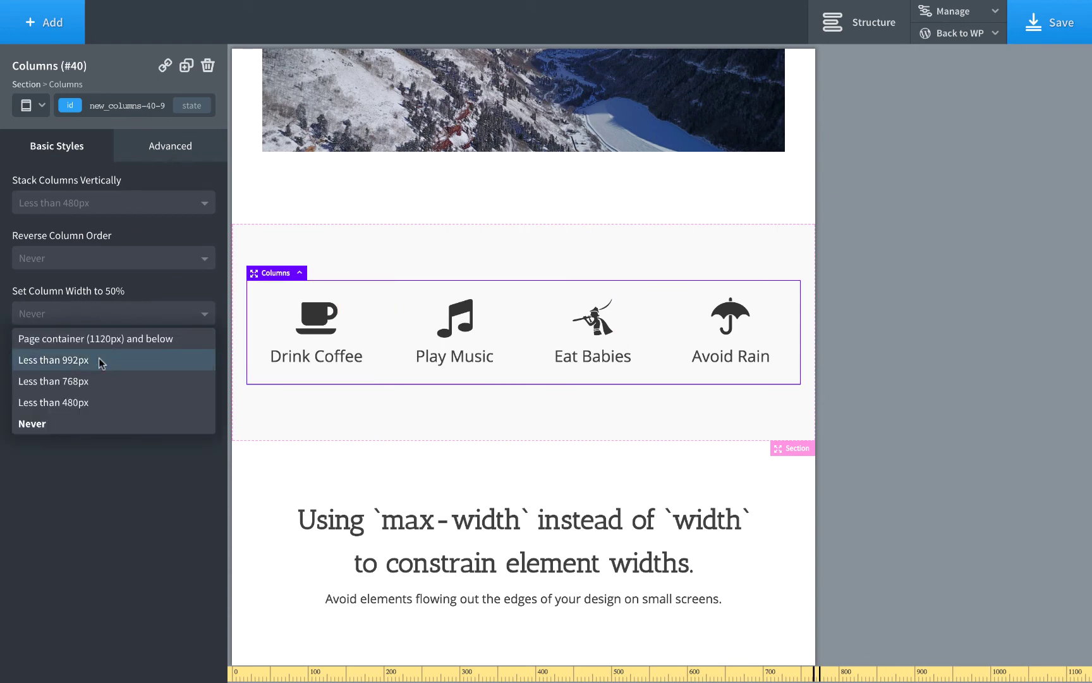
left_click(99, 359)
left_click(31, 105)
left_click(40, 132)
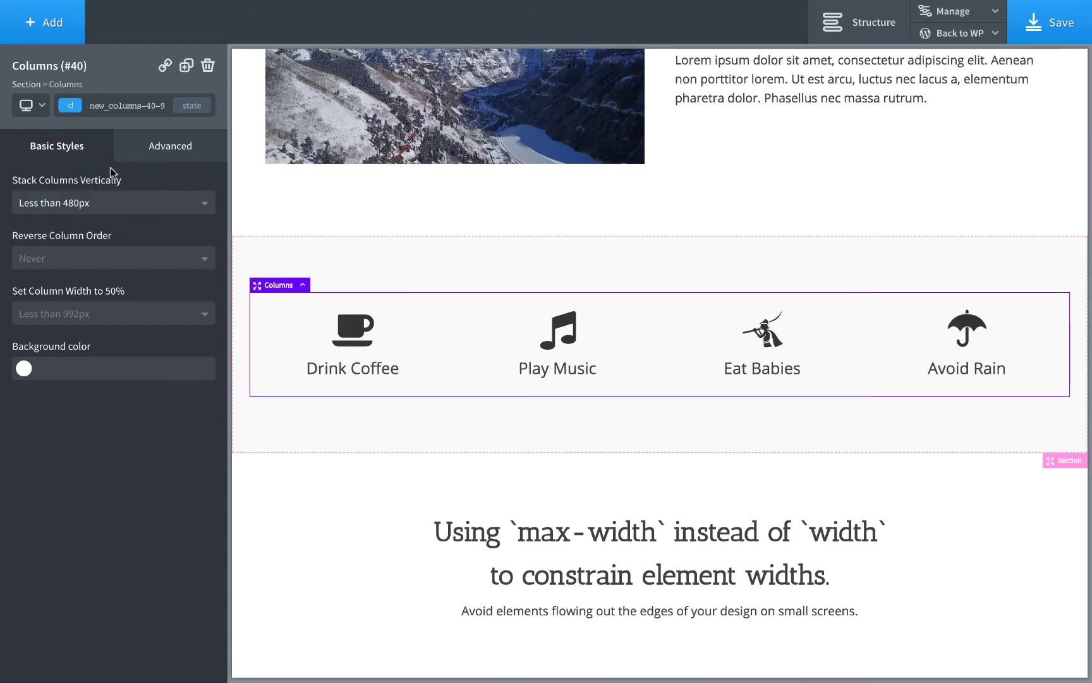
Step: Preview the 2×2 grid below 992px and stacking at 480px, then return to desktop
left_click(39, 111)
left_click(68, 173)
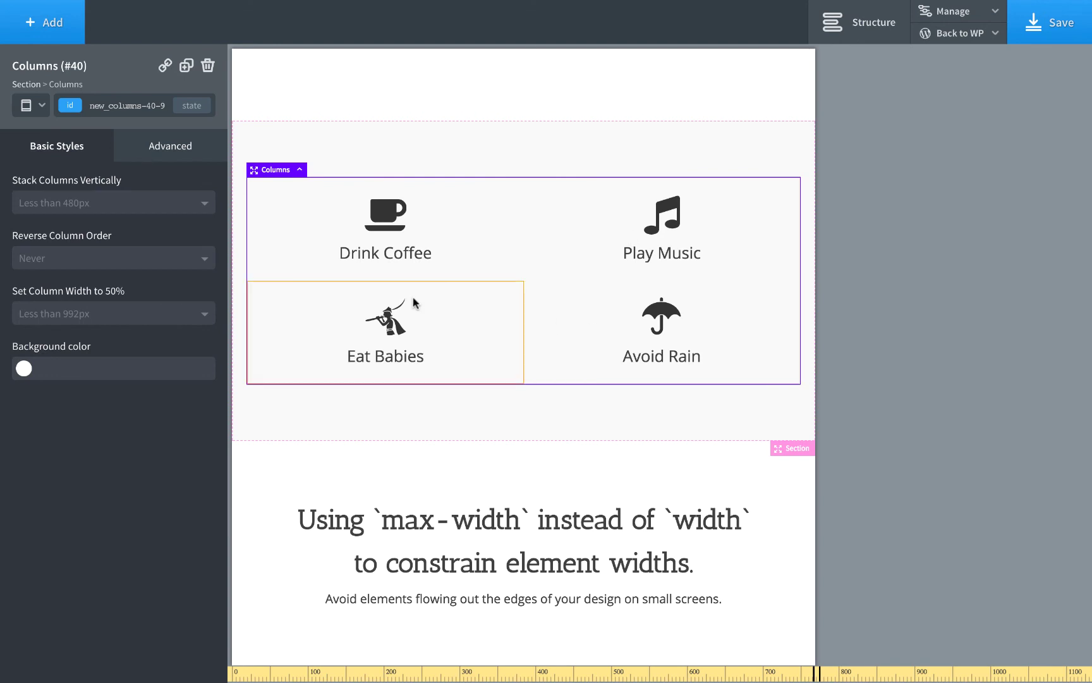
left_click(32, 108)
left_click(70, 216)
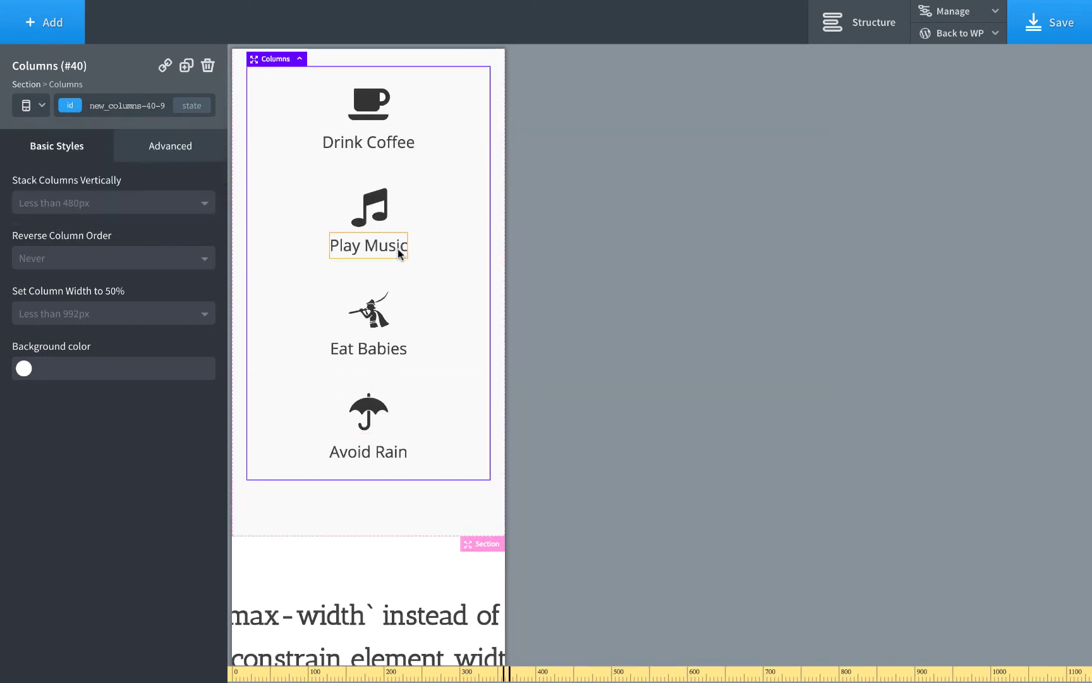
left_click(32, 106)
left_click(39, 129)
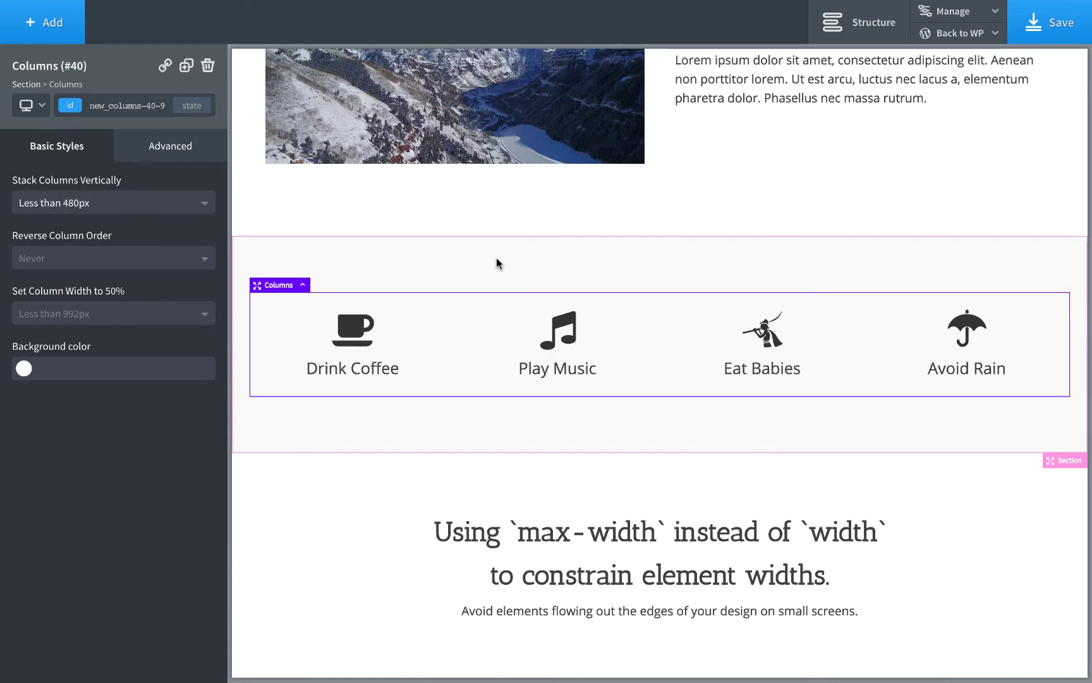
Step: Select the max-width heading and show its Advanced Size & Spacing settings
left_click(375, 528)
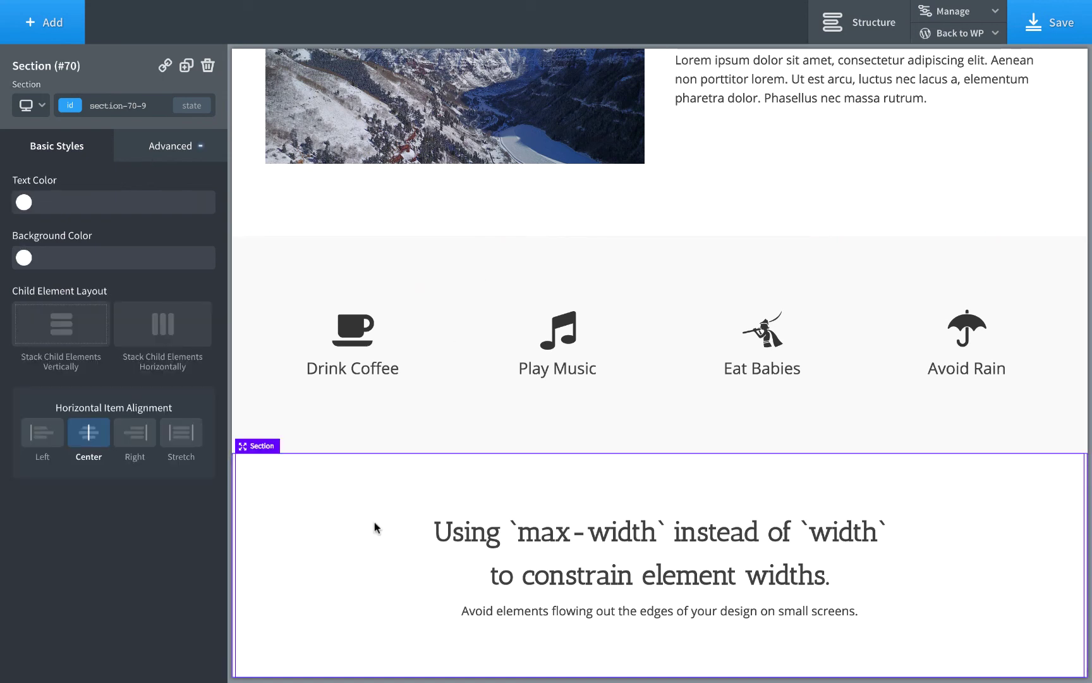
left_click(565, 526)
left_click(910, 479)
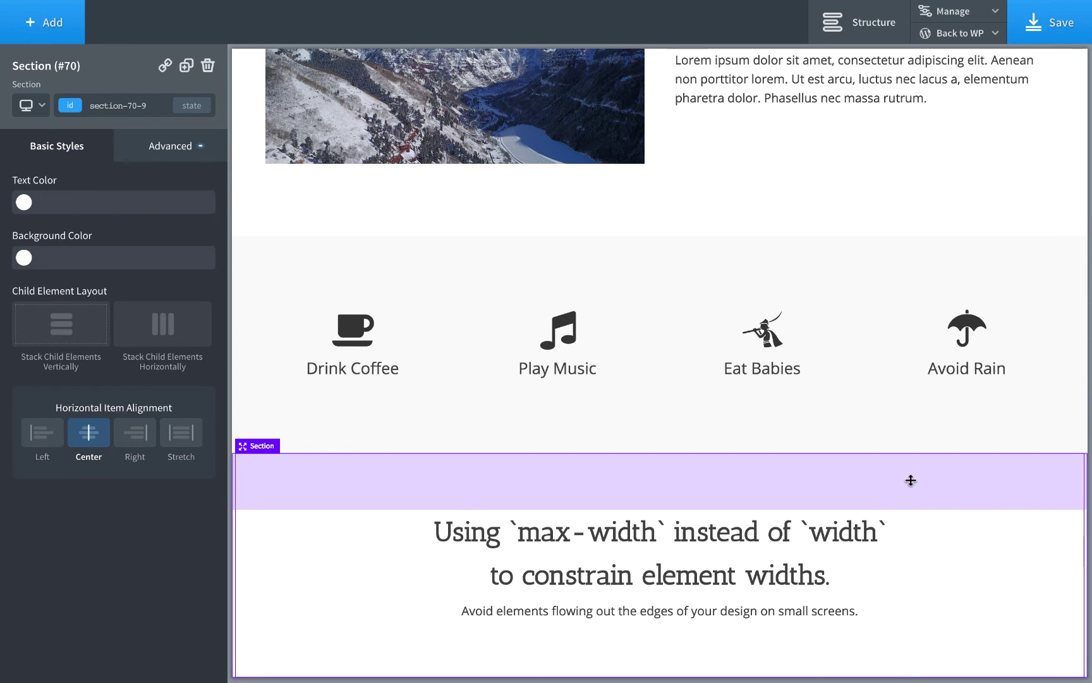
left_click(672, 554)
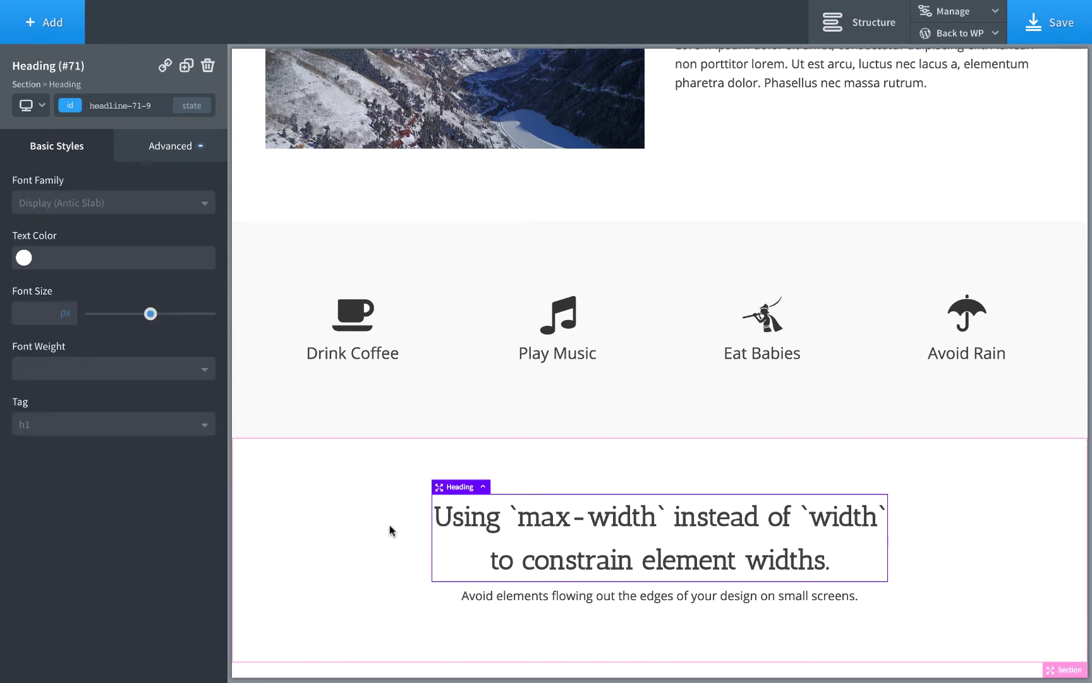
left_click(184, 148)
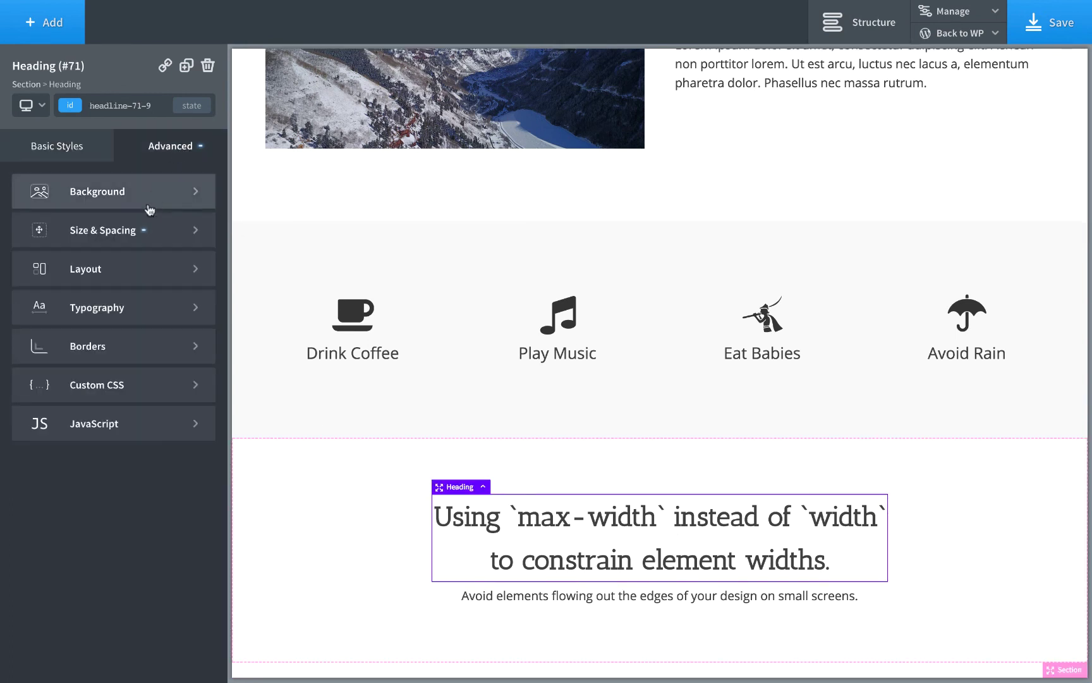
left_click(127, 231)
Step: Re-enter the heading's 600px fixed width and preview it at Less than 480px
double_click(34, 351)
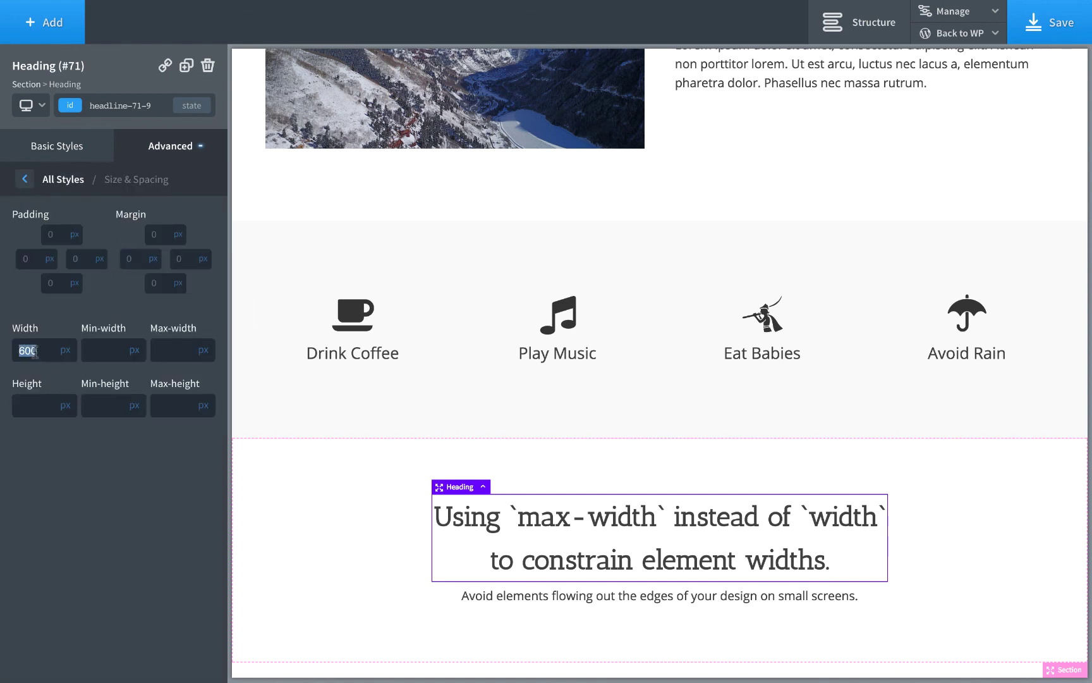
key("BackSpace")
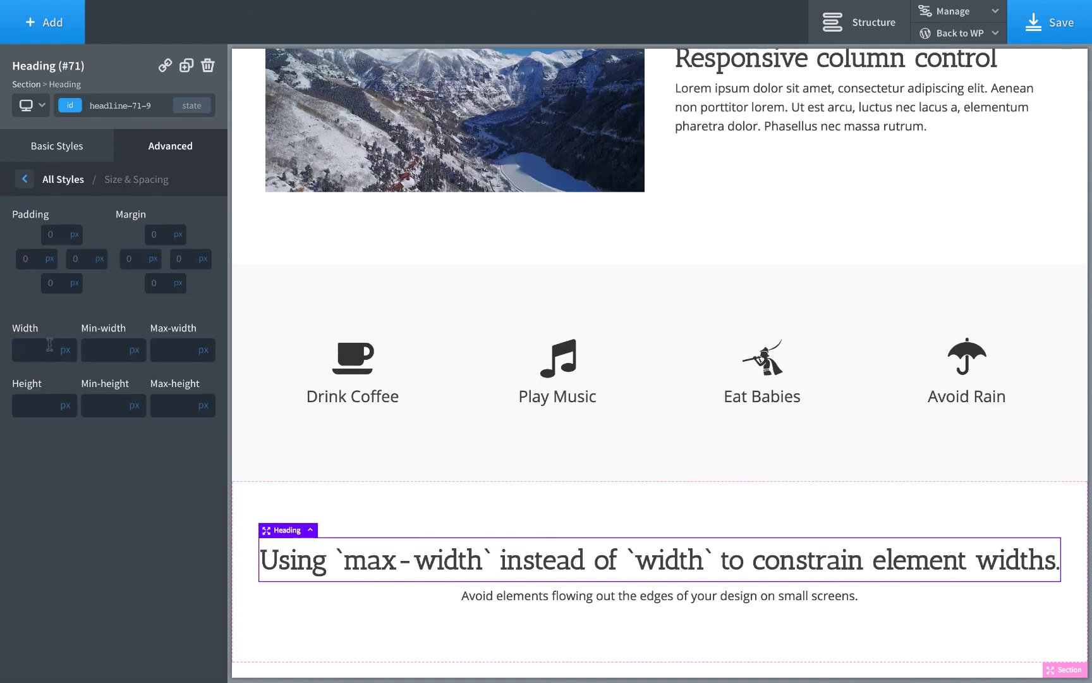
type("600")
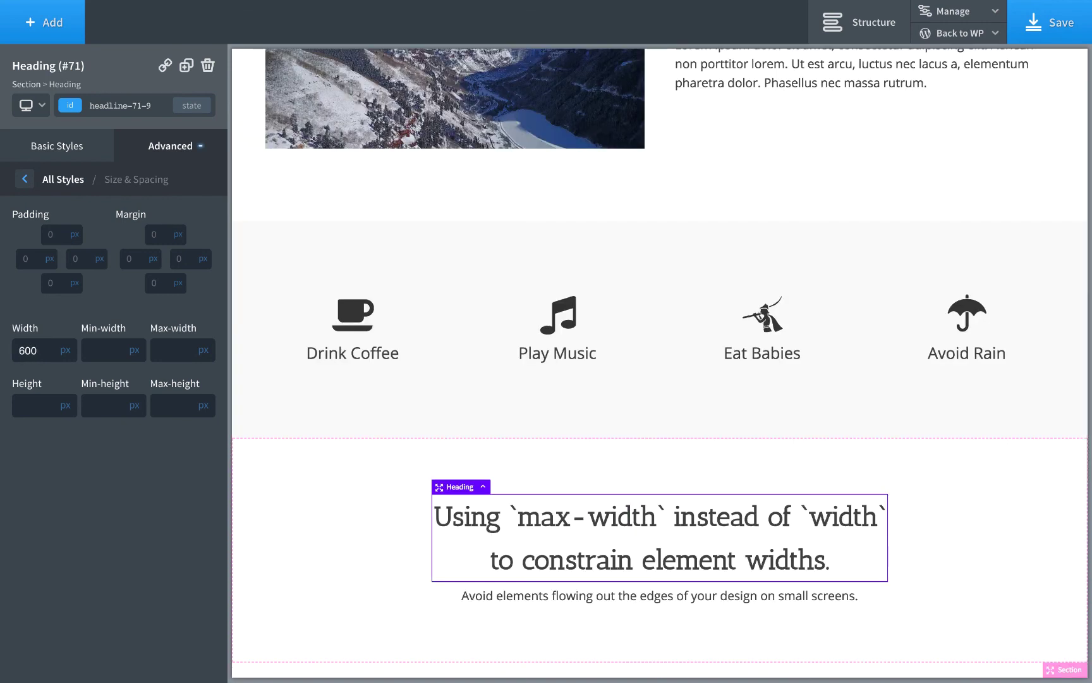
left_click(32, 106)
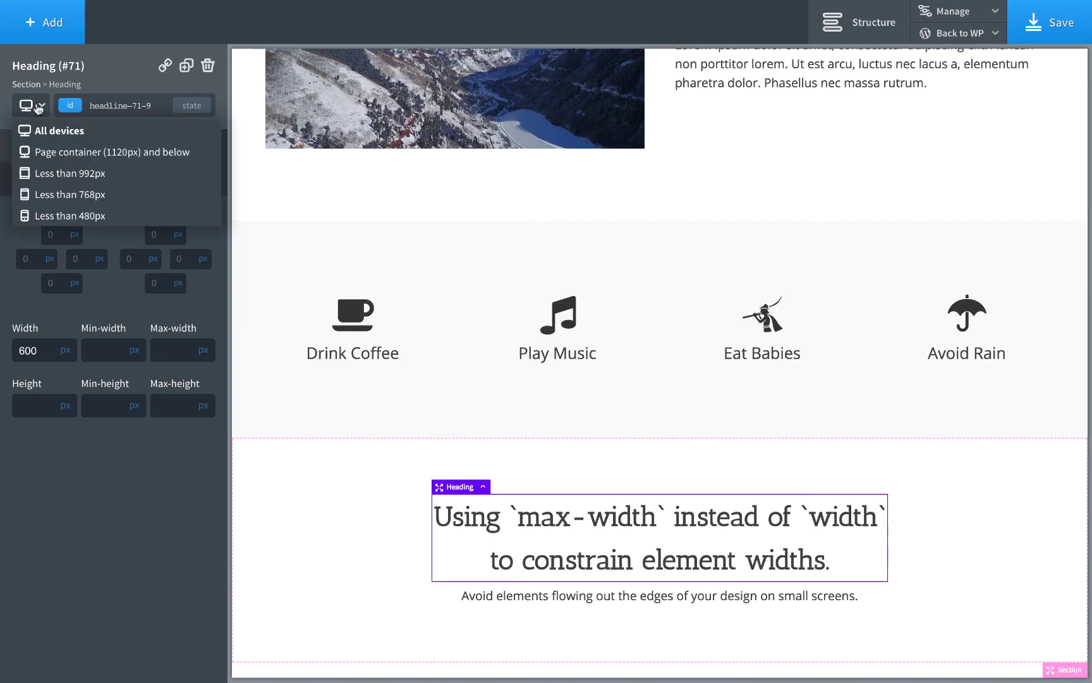
left_click(54, 217)
scroll(358, 478, "down", 3)
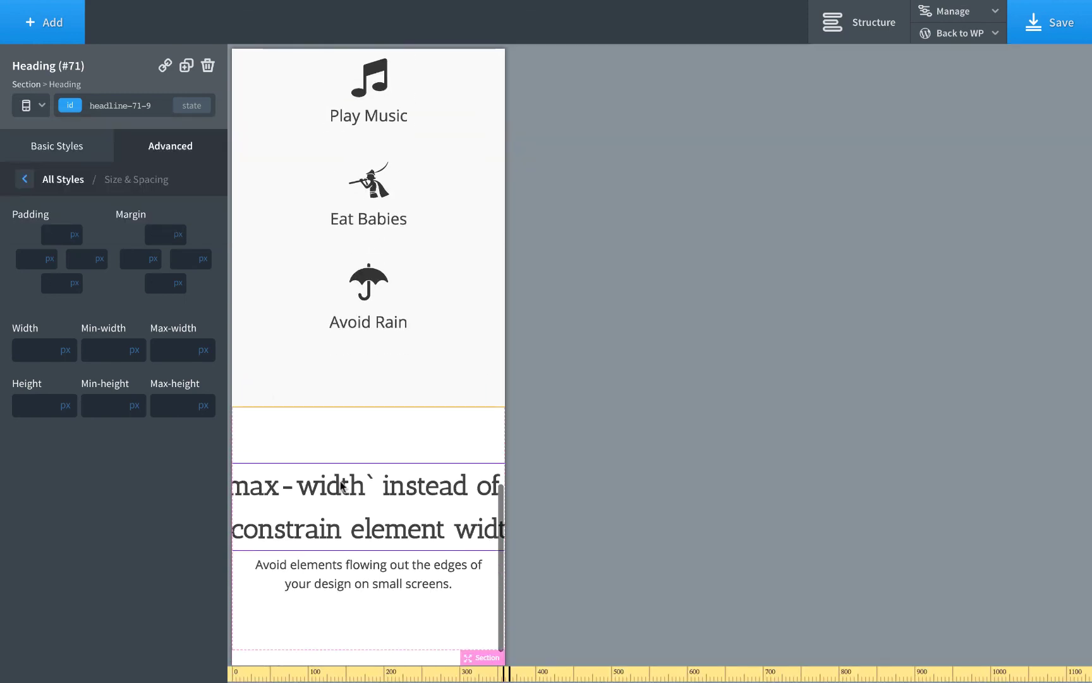
scroll(382, 506, "right", 2)
scroll(382, 505, "right", 1)
scroll(383, 505, "left", 3)
scroll(382, 505, "right", 3)
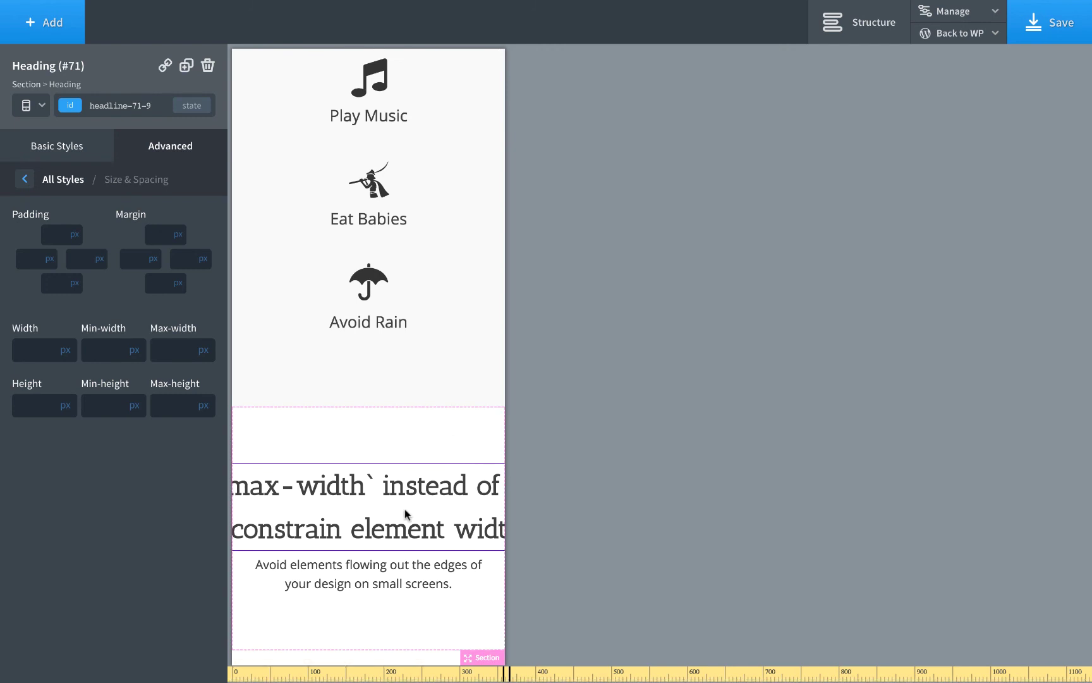
Step: Try a percent-based maximum width on the heading and check it at phone width
left_click(35, 107)
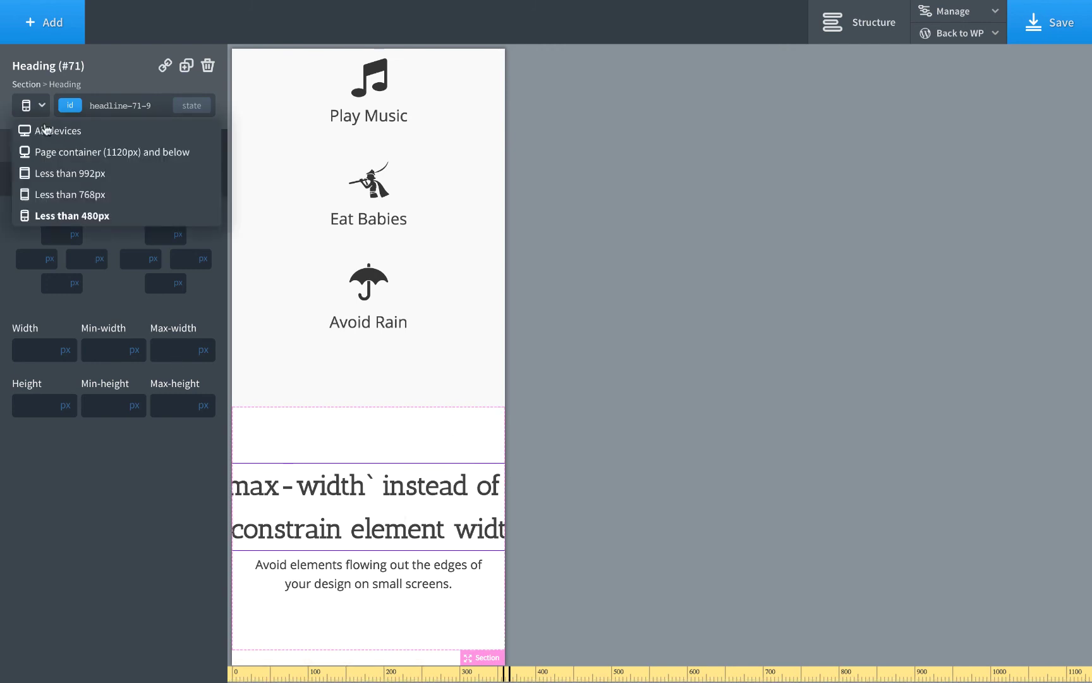
left_click(58, 132)
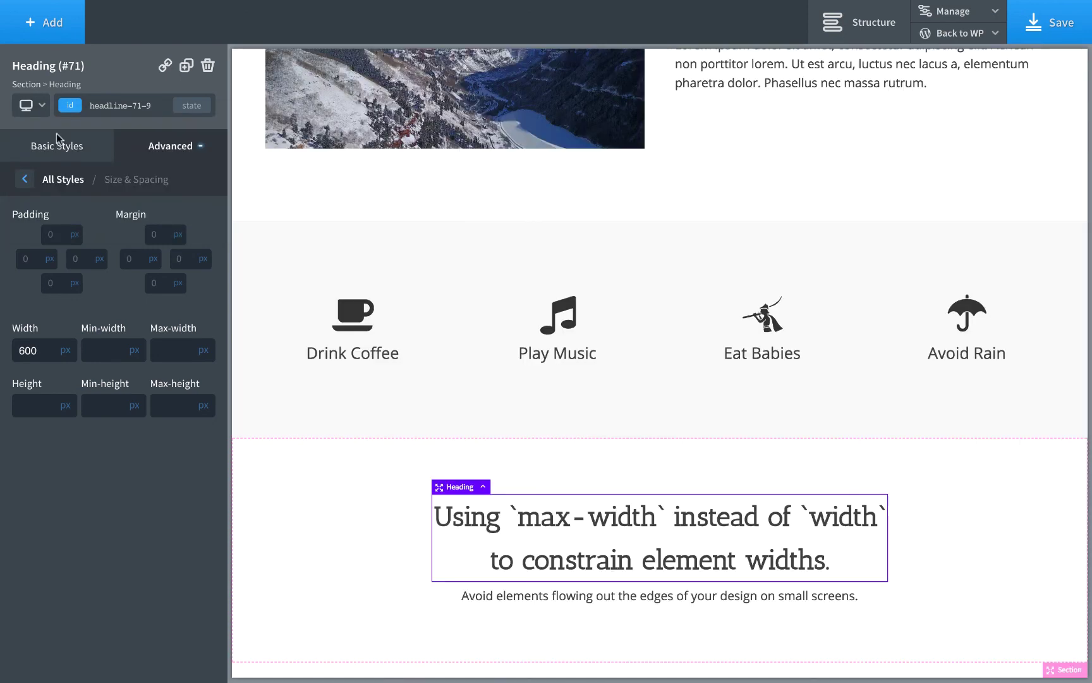
mouse_move(206, 350)
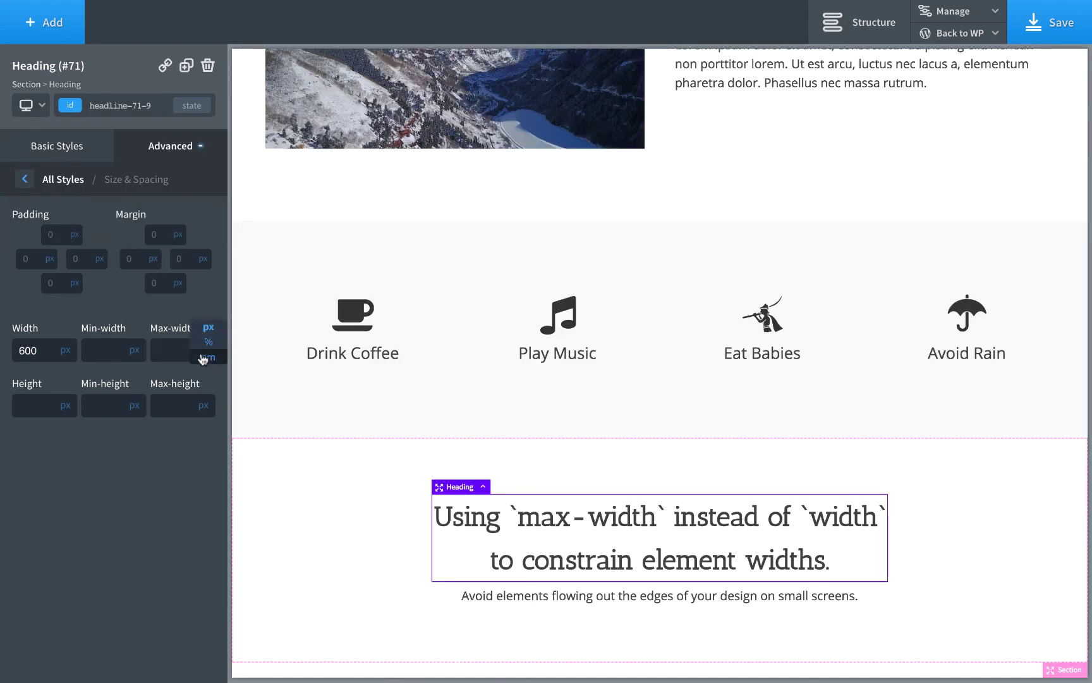
left_click(209, 343)
type("100")
left_click(32, 105)
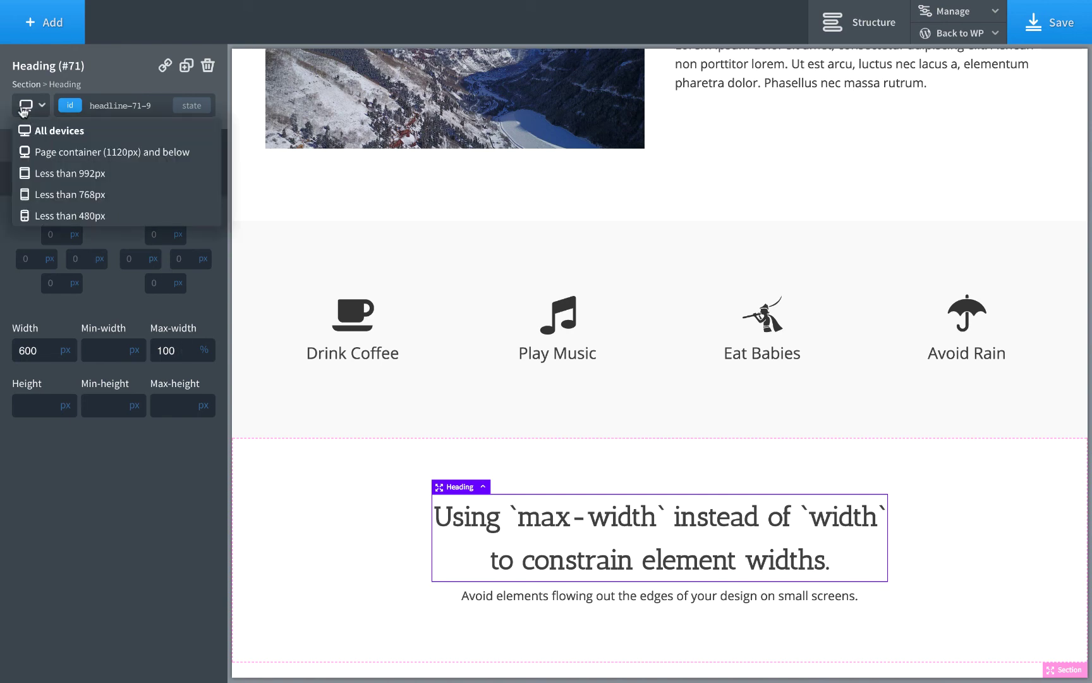
left_click(102, 220)
scroll(342, 481, "down", 5)
scroll(344, 481, "down", 3)
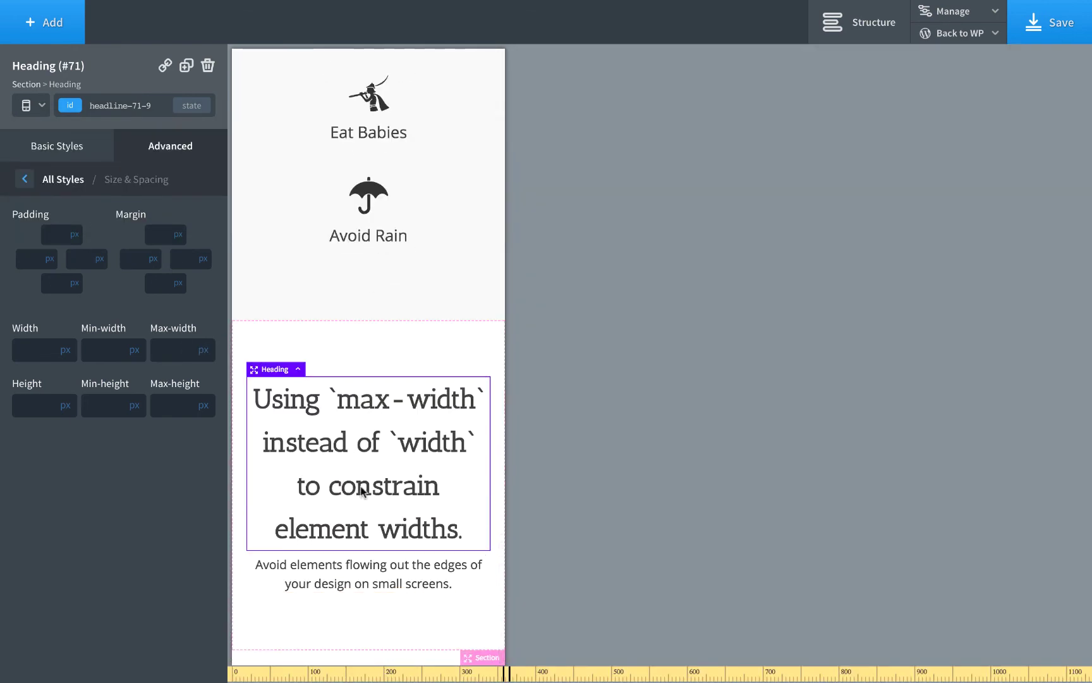
left_click(27, 107)
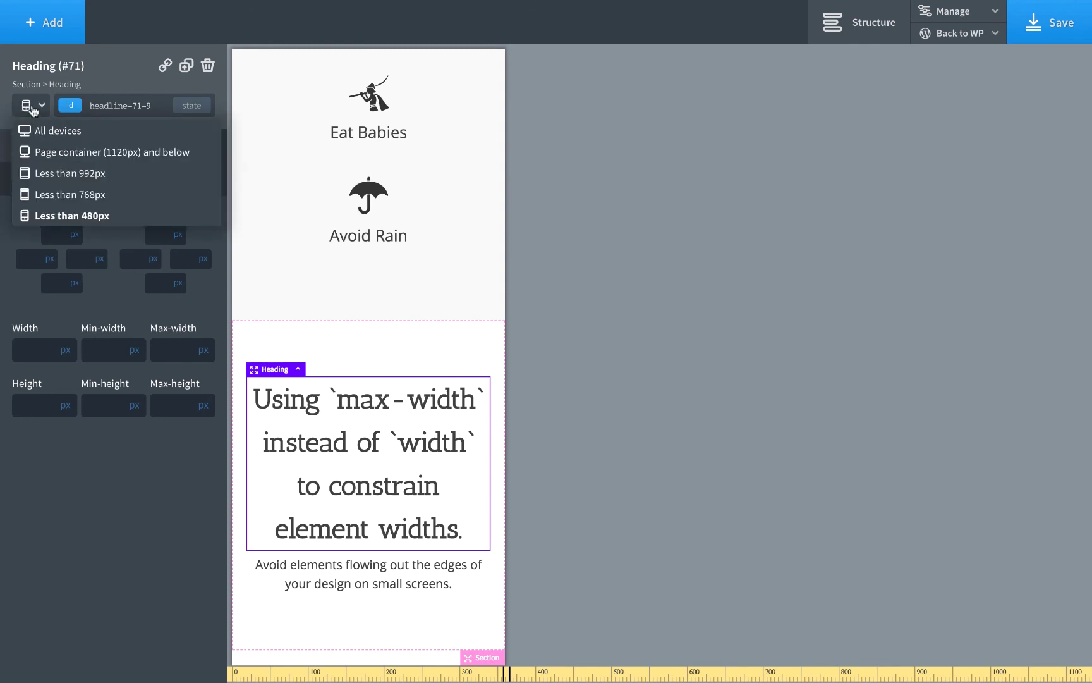
left_click(37, 127)
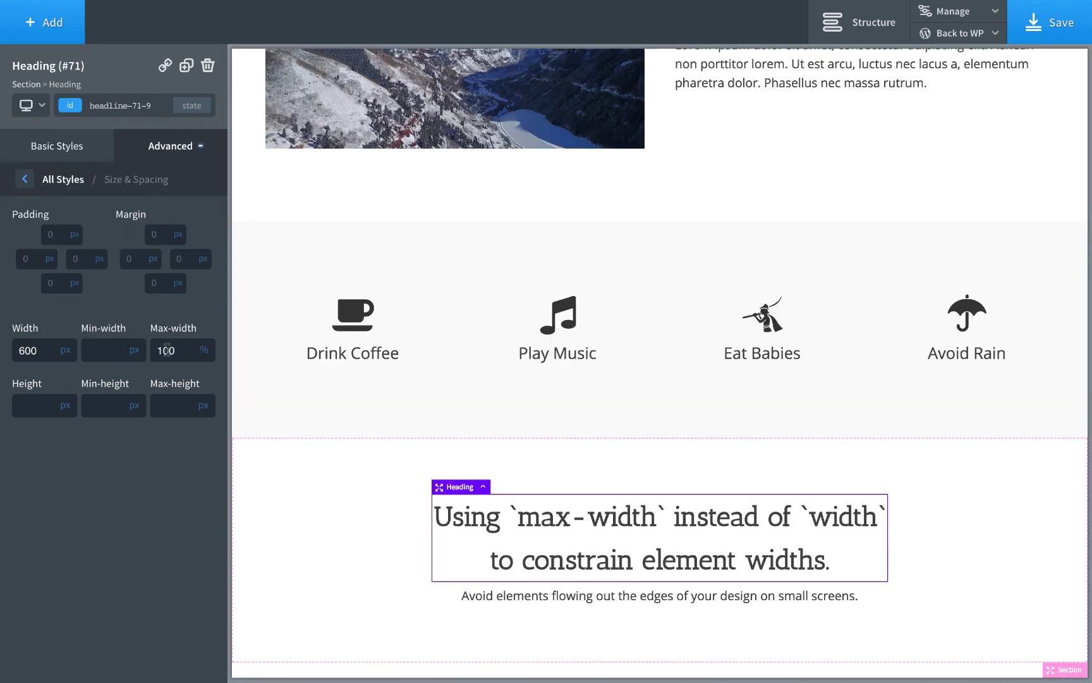
Step: Clear the fixed width and give the heading a 600px maximum width instead
double_click(165, 351)
key("BackSpace")
double_click(42, 347)
key("BackSpace")
left_click(178, 350)
type("600")
Step: Verify the heading wraps at 768px and 480px previews, then return to All devices
left_click(25, 107)
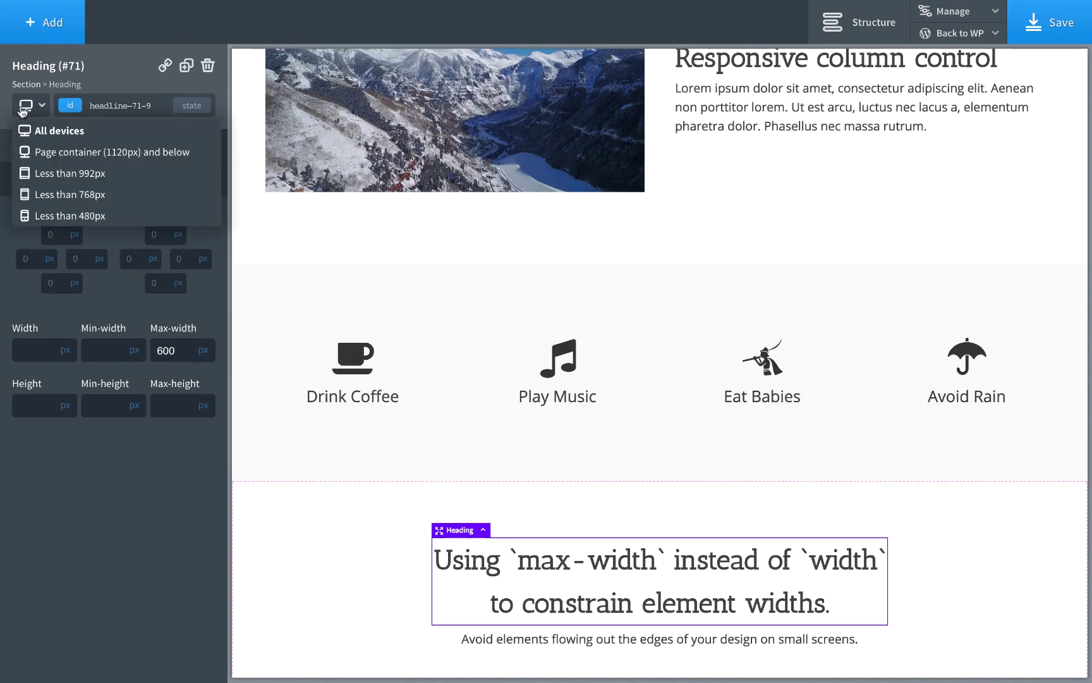
left_click(81, 195)
scroll(304, 430, "down", 2)
scroll(305, 430, "down", 5)
left_click(28, 107)
left_click(65, 213)
scroll(358, 445, "down", 3)
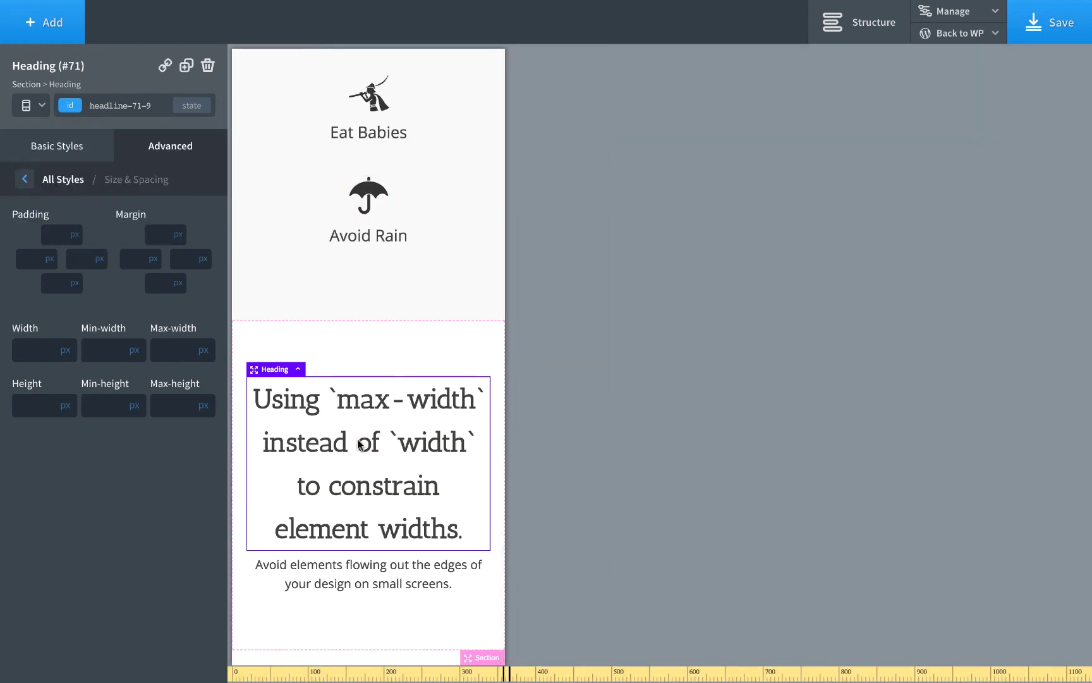
left_click(27, 106)
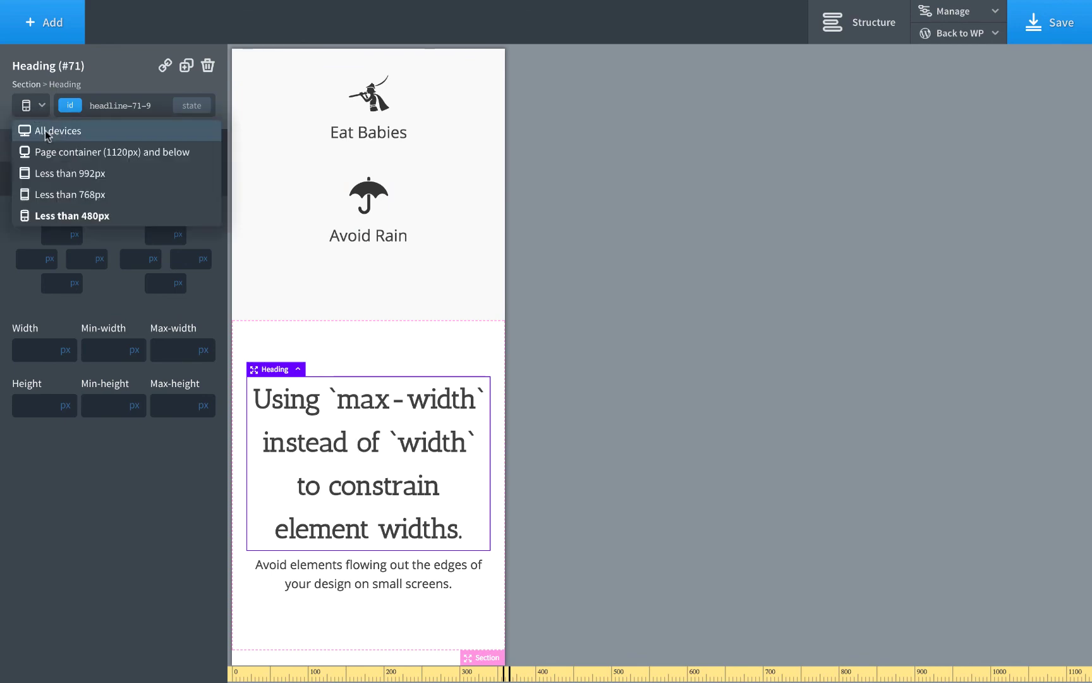
left_click(51, 127)
scroll(485, 302, "up", 5)
scroll(484, 302, "up", 5)
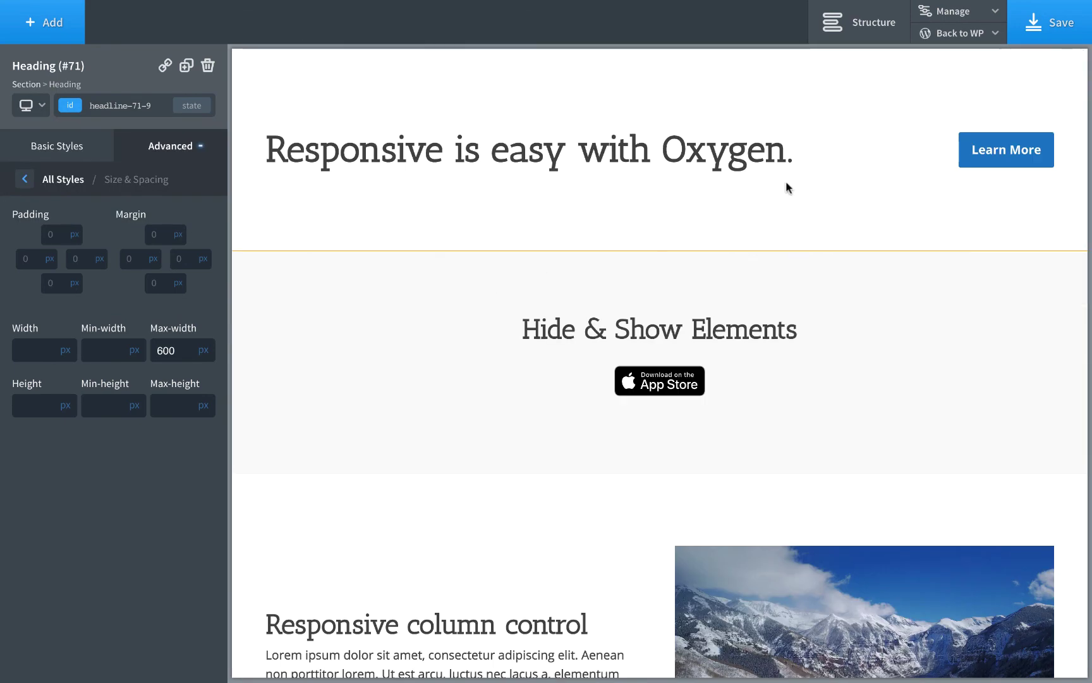